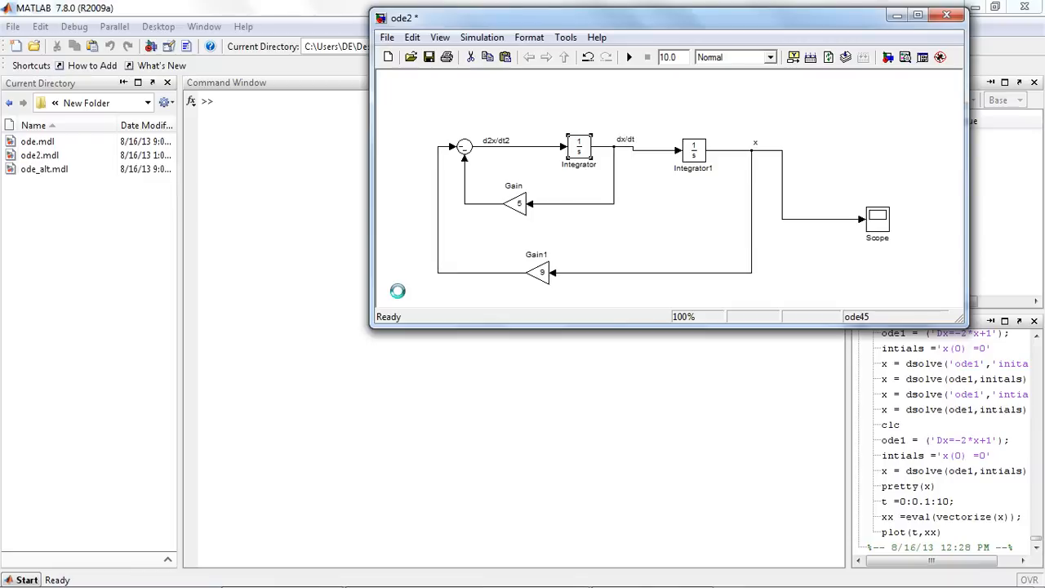
Run the ode2 simulation and examine the response in the Scope, autoscaled and maximized, then minimize the Scope
left_click_drag(370, 327, 367, 398)
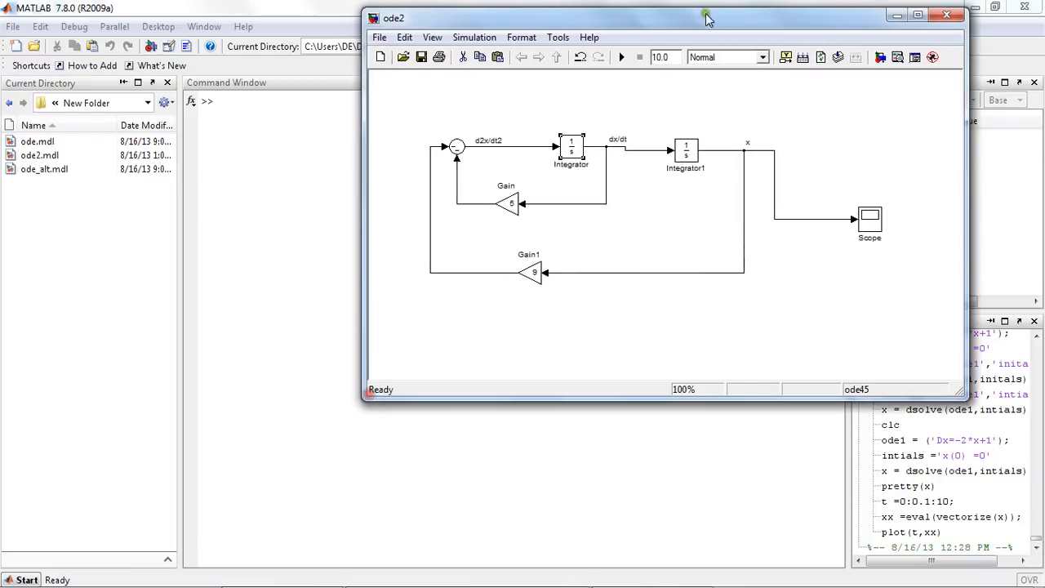
left_click(618, 59)
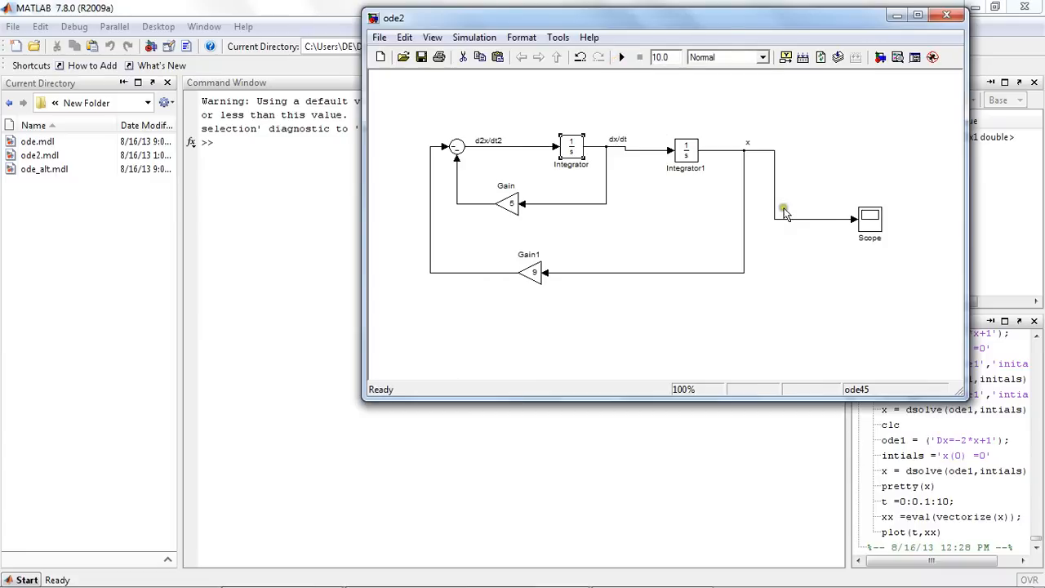
left_click(872, 219)
double_click(872, 219)
left_click(251, 288)
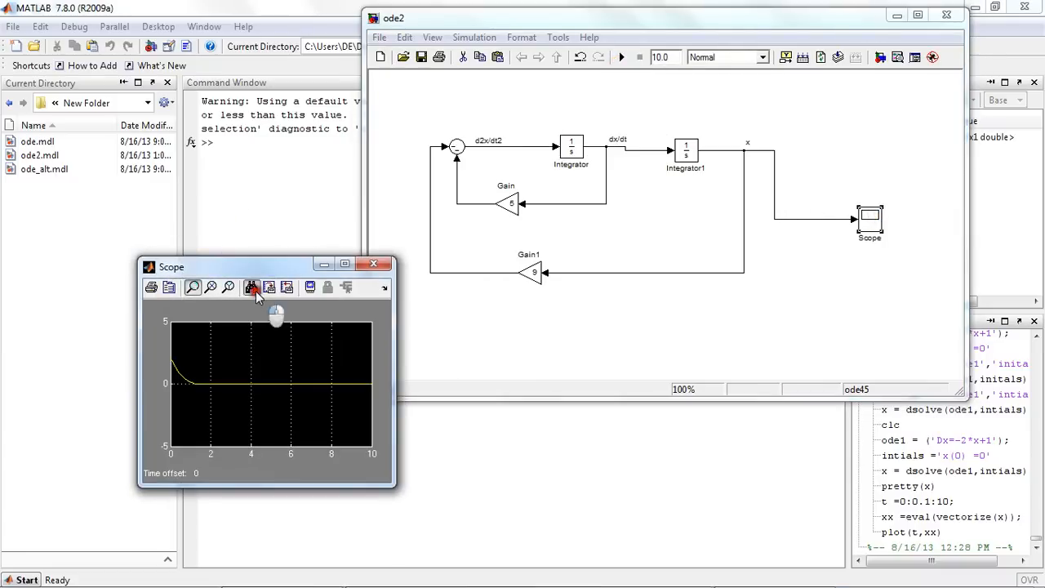
left_click(344, 264)
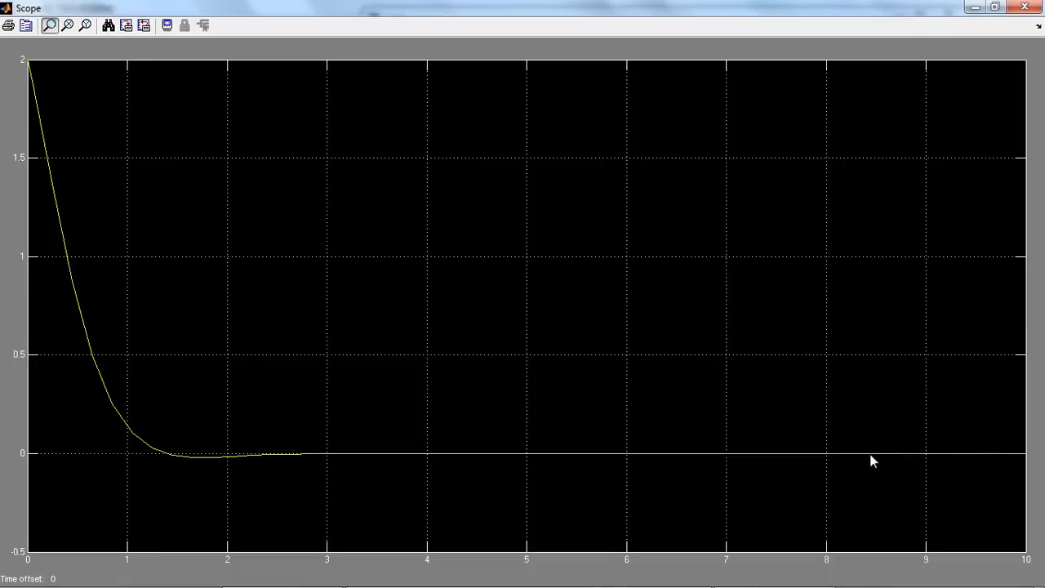
left_click(975, 8)
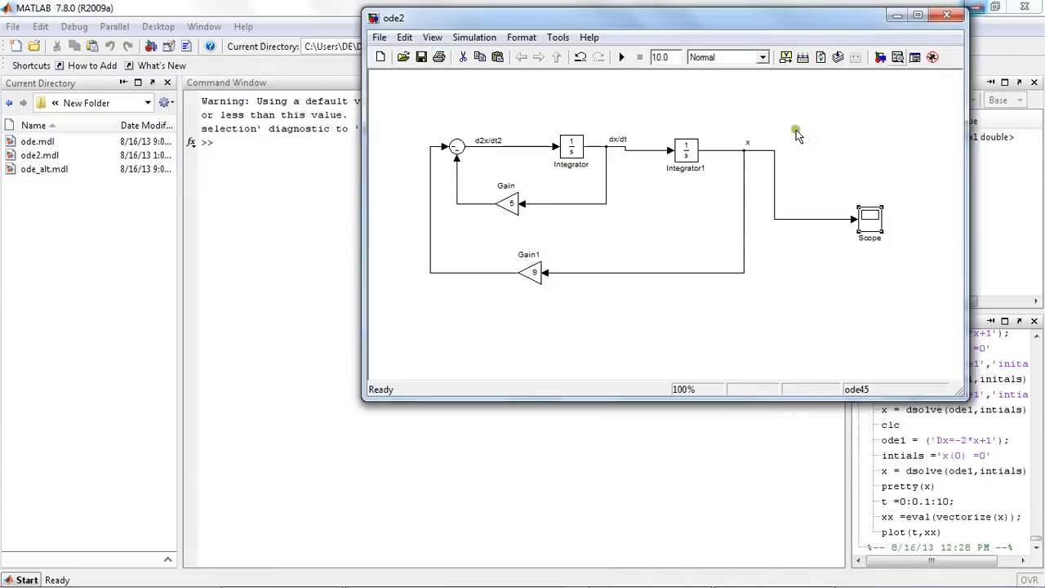
Clear the MATLAB Command Window with clc
left_click(249, 196)
type("clc")
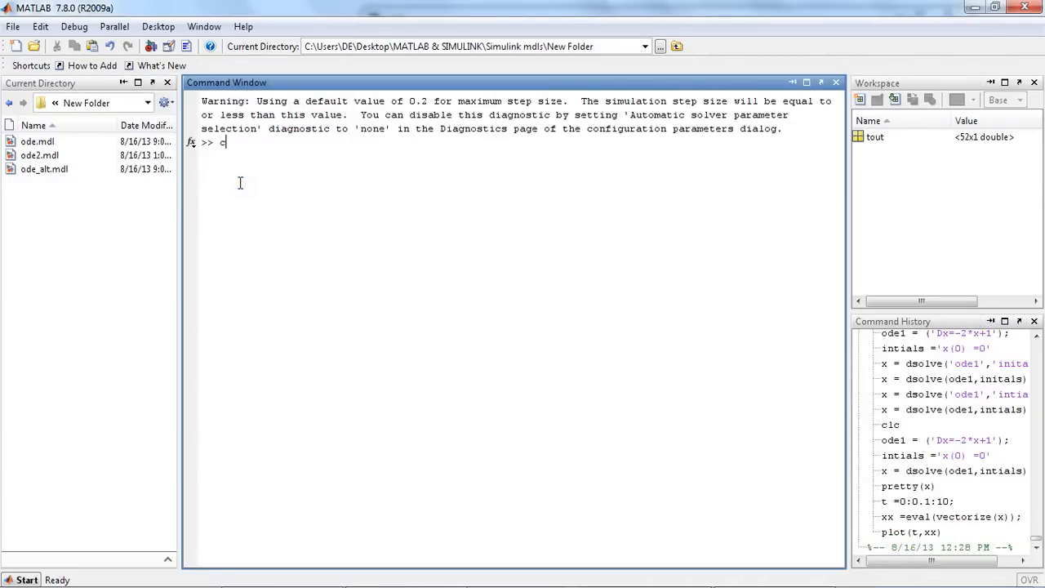
key("Return")
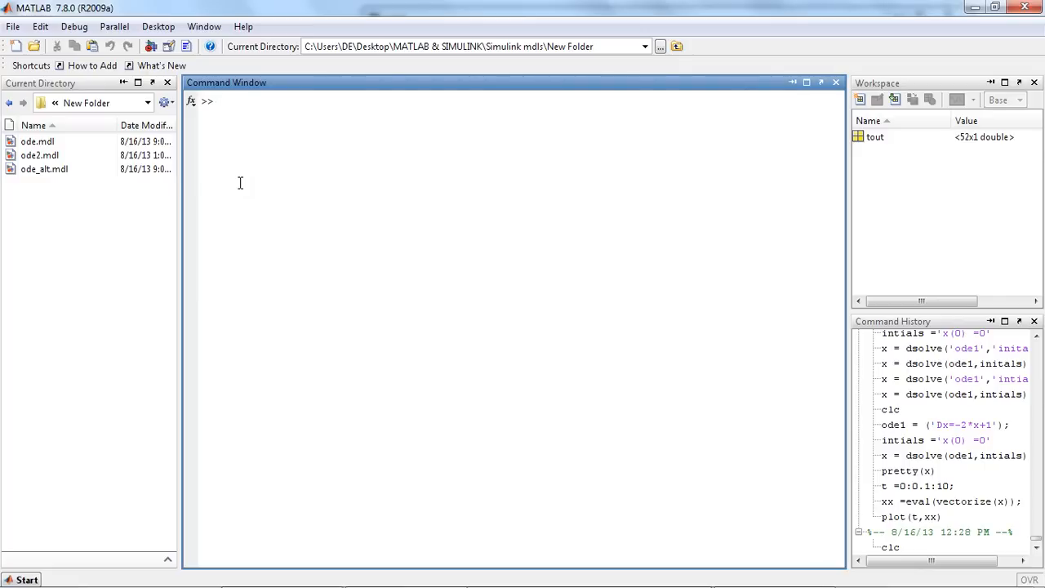
Define ode1 as 'D2x= -5*Dx-9*x' and initals as ' x(0) =2, Dx(0)=-2', suppressing the output of both
type("ode")
type("1")
key("BackSpace")
key("BackSpace")
type("1  = '")
key("BackSpace")
type("'D2x= -5*x")
key("BackSpace")
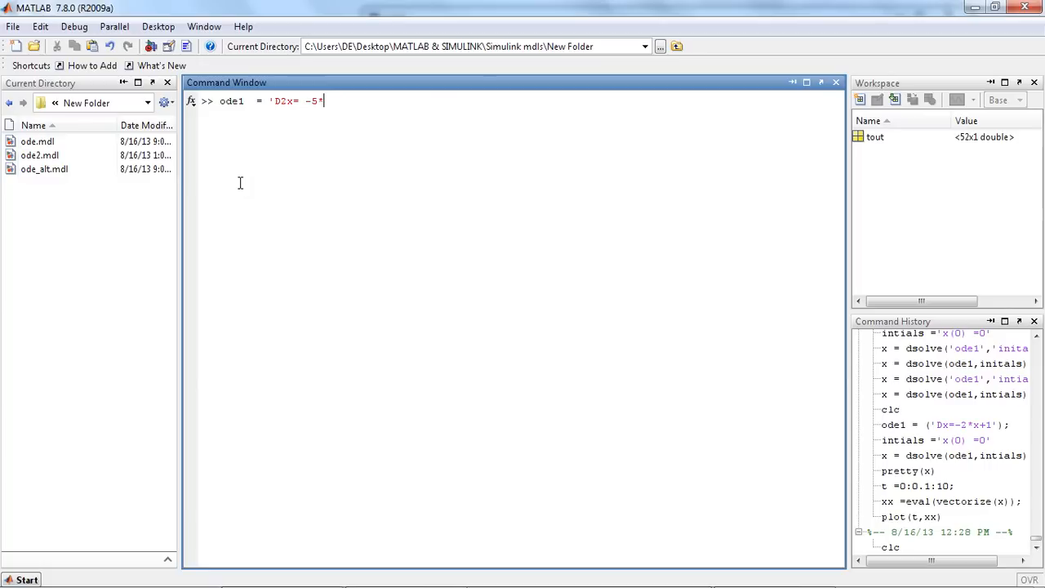
type("Dx-9*x';")
key("Return")
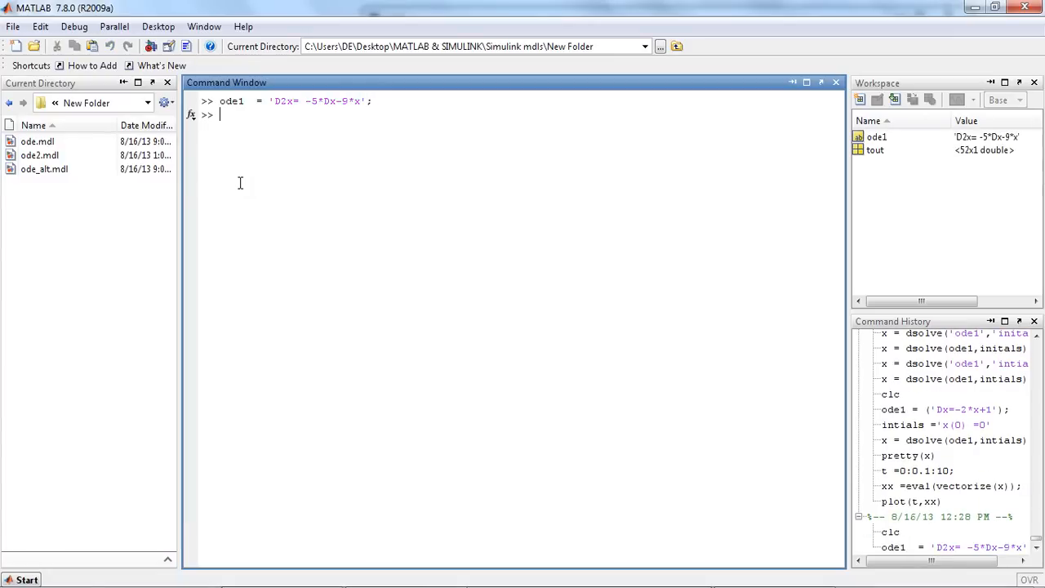
type("initals =' x(0) =2, Dx(0)=-2';")
key("Return")
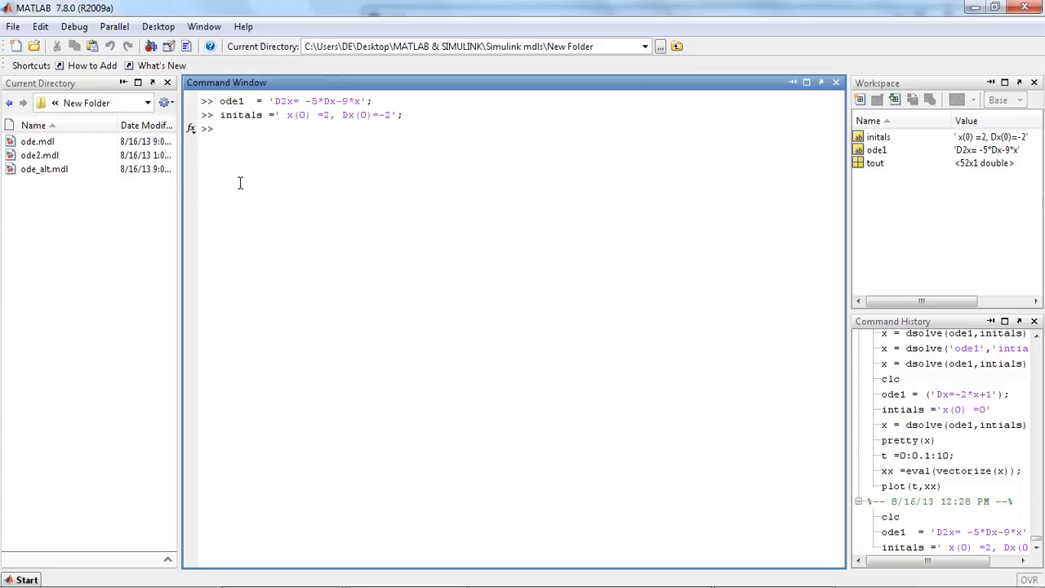
Solve ode1 with initals into x using dsolve, and display x in formatted form with pretty
type("x = dsolve(ode1,initals)")
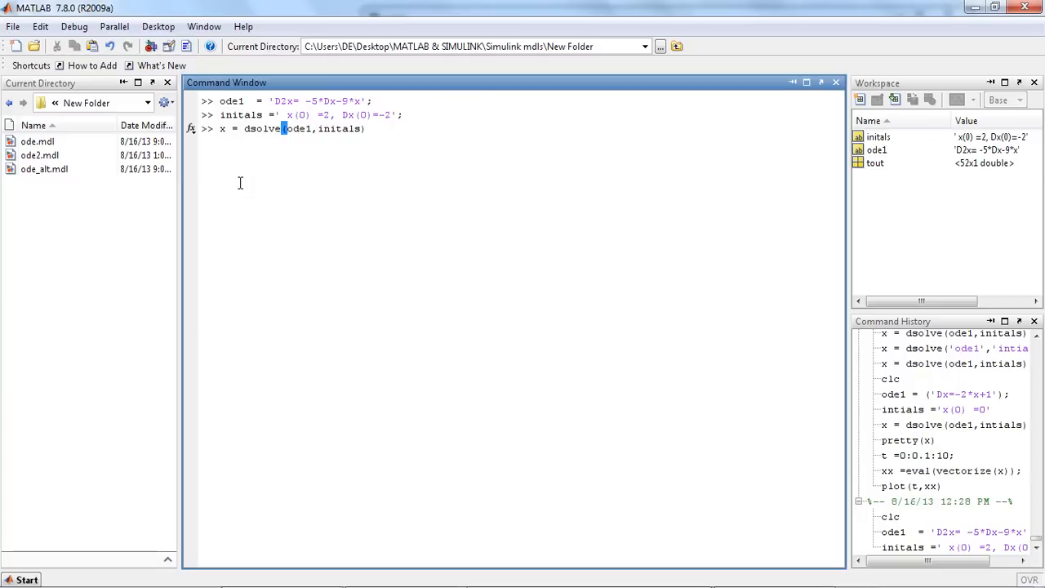
key("Return")
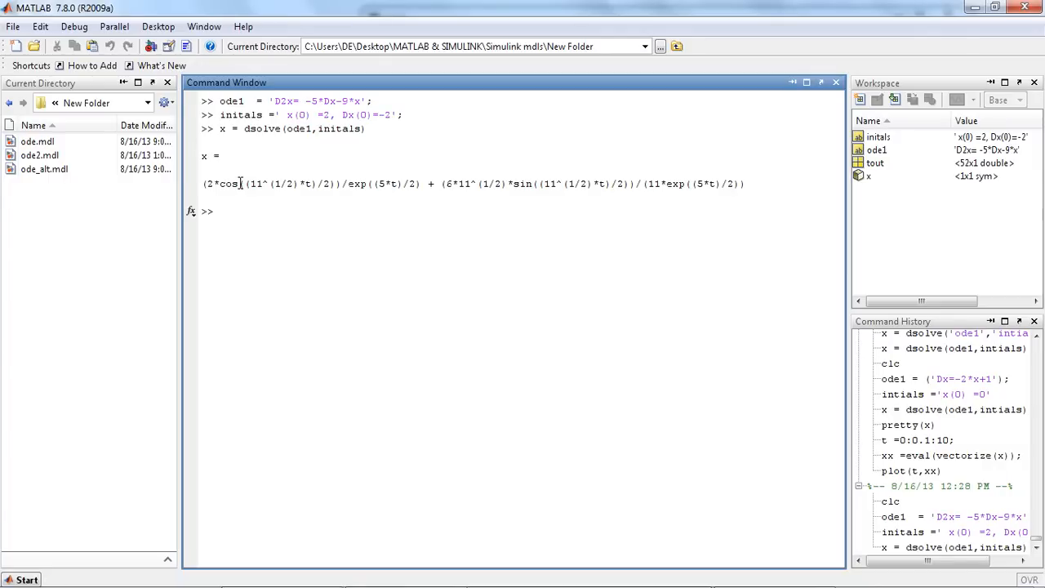
type("pretty(x)")
key("Return")
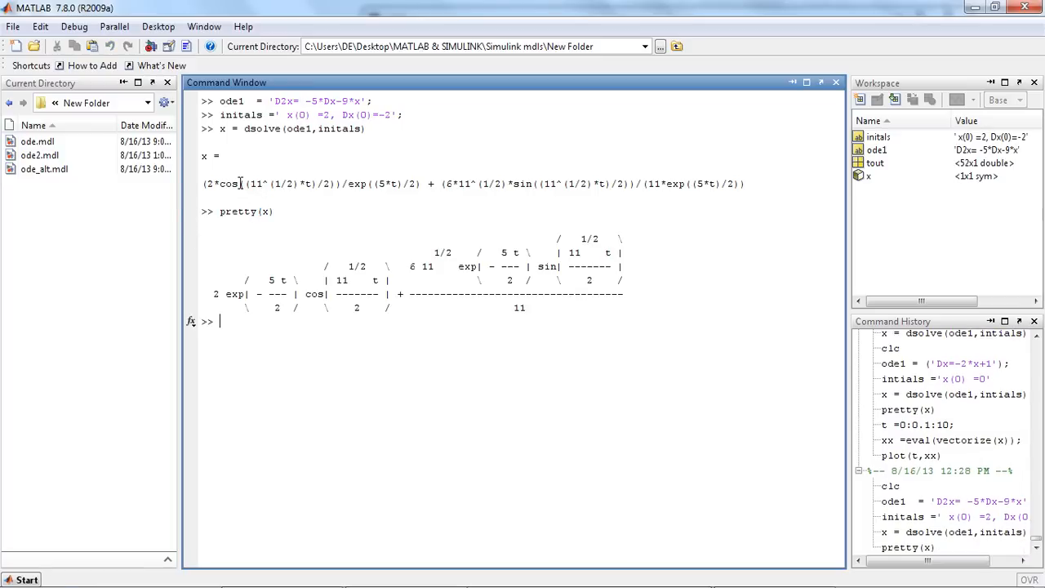
Define t as 0:0.1:10 and evaluate the vectorized solution x into xx using eval(vectorize(x))
type("t = 0:0.1:10;")
key("Return")
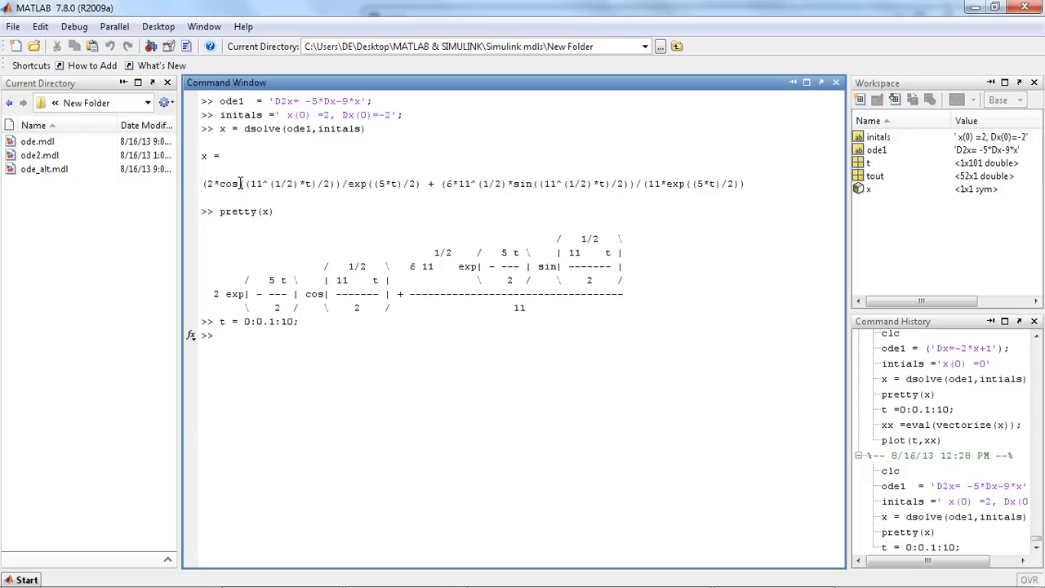
type("xx=")
key("BackSpace")
key("BackSpace")
type("= eval(vectoriz")
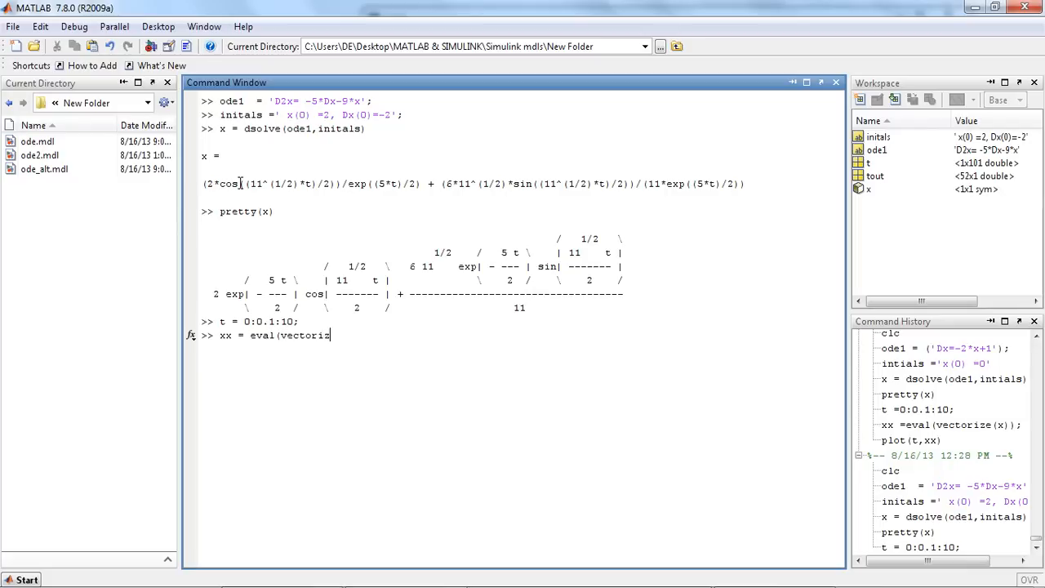
type("e(x));")
key("Return")
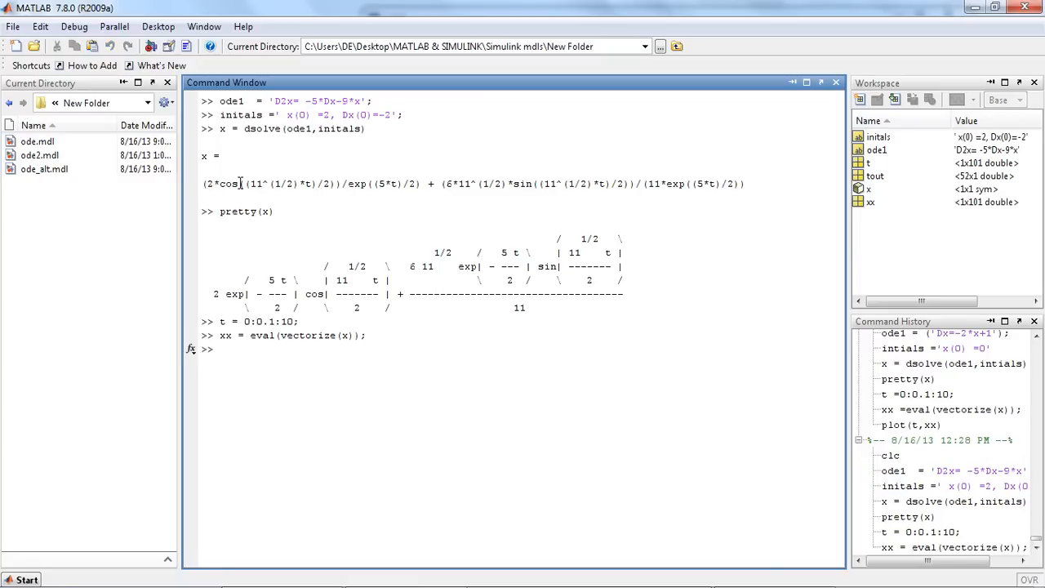
Plot xx against t, reposition the figure window to inspect the curve and close the figure
type("plot(t,xx)")
key("Return")
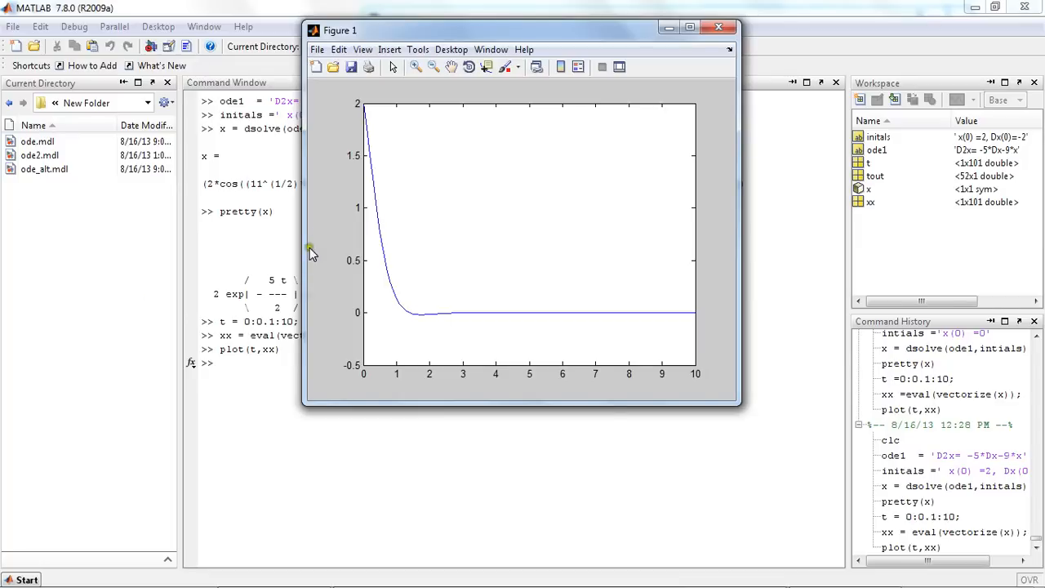
left_click_drag(490, 31, 847, 97)
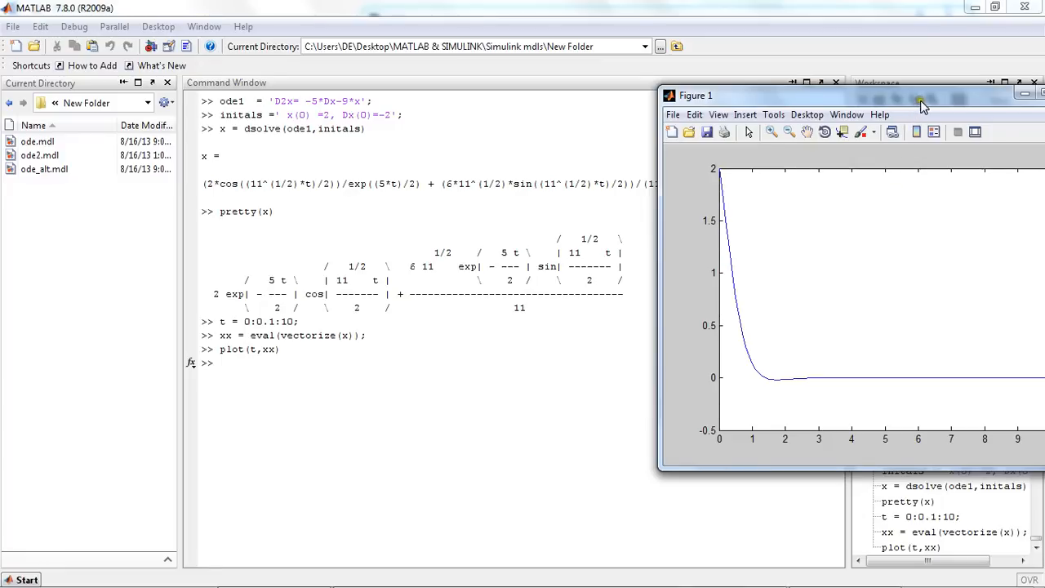
left_click_drag(918, 102, 660, 106)
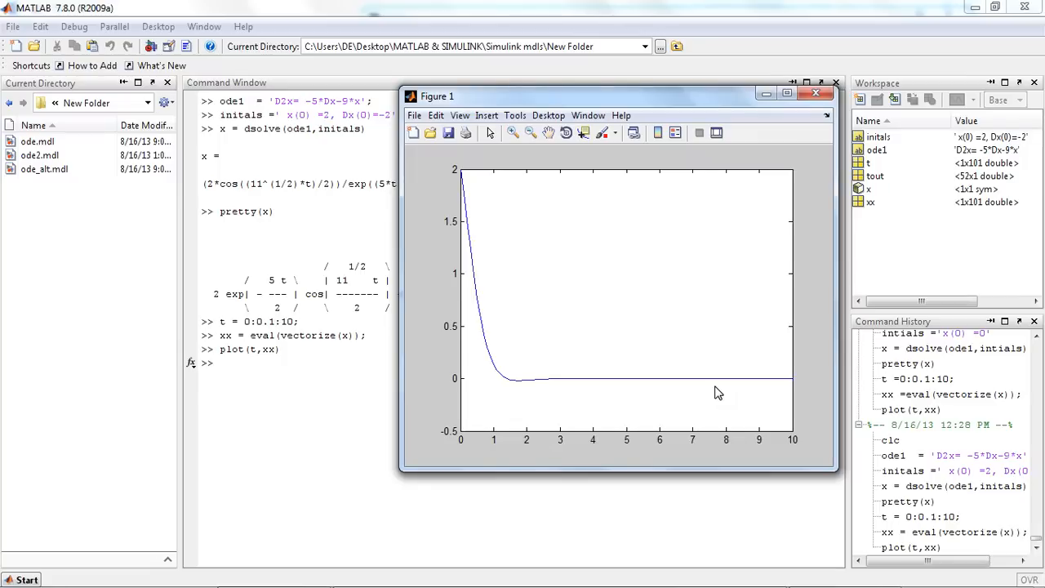
left_click(814, 94)
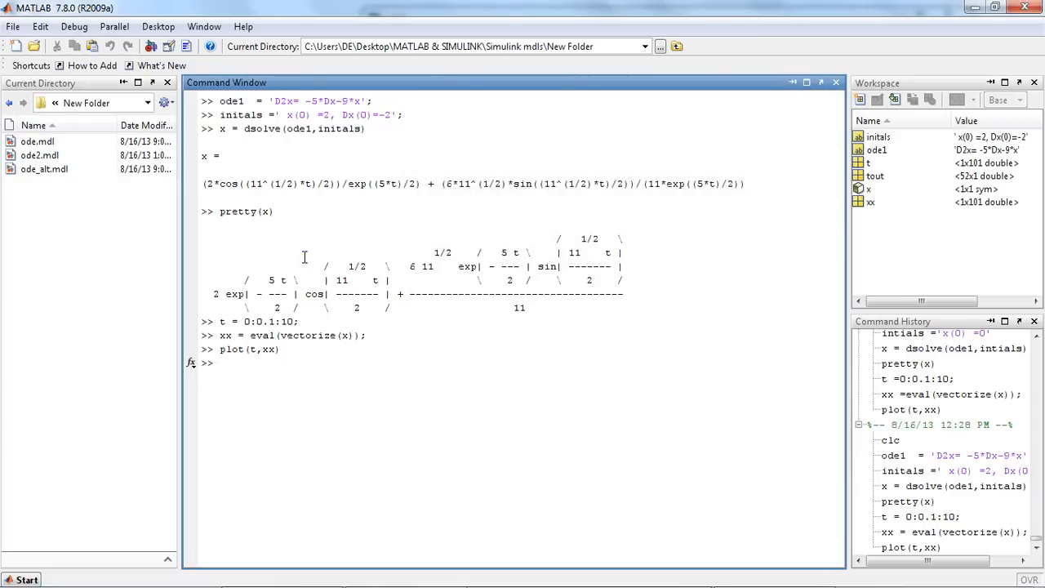
Switch to the Word document and examine the equation and initial conditions of Problem no 2
key("super+Tab")
key("super+Tab")
key("super+Tab")
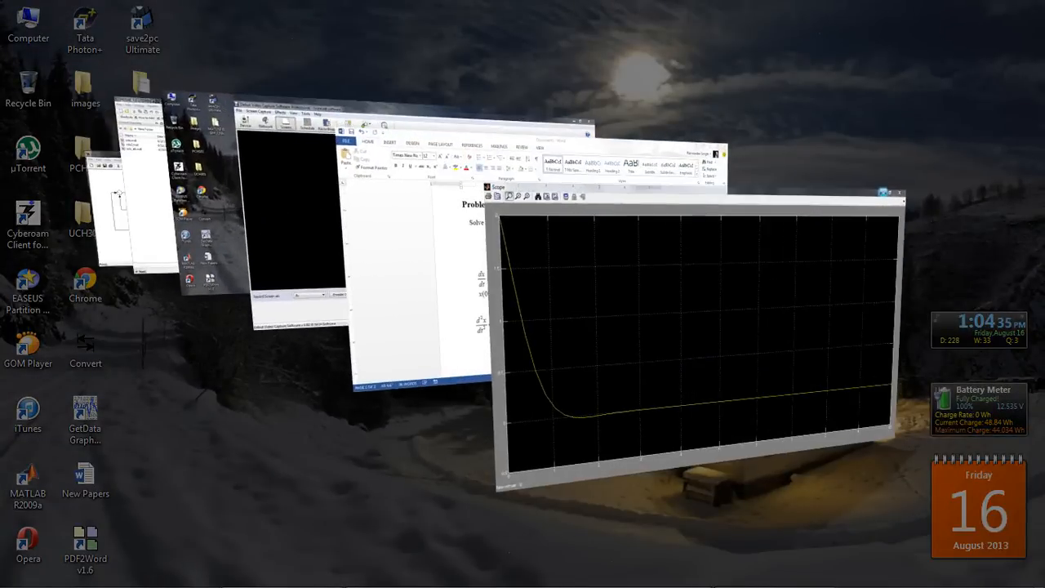
key("super+Tab")
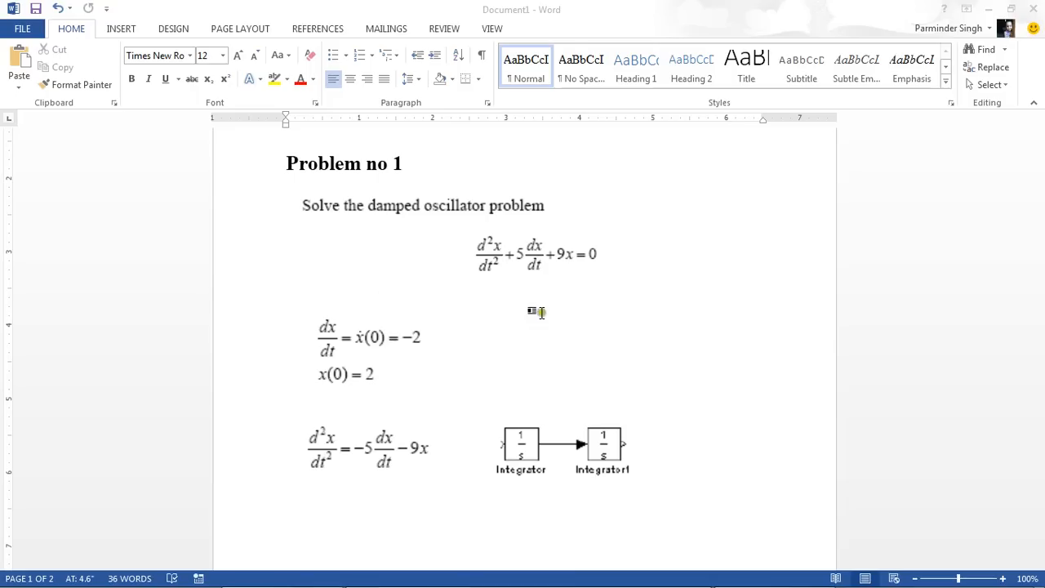
scroll(536, 312, "down", 15)
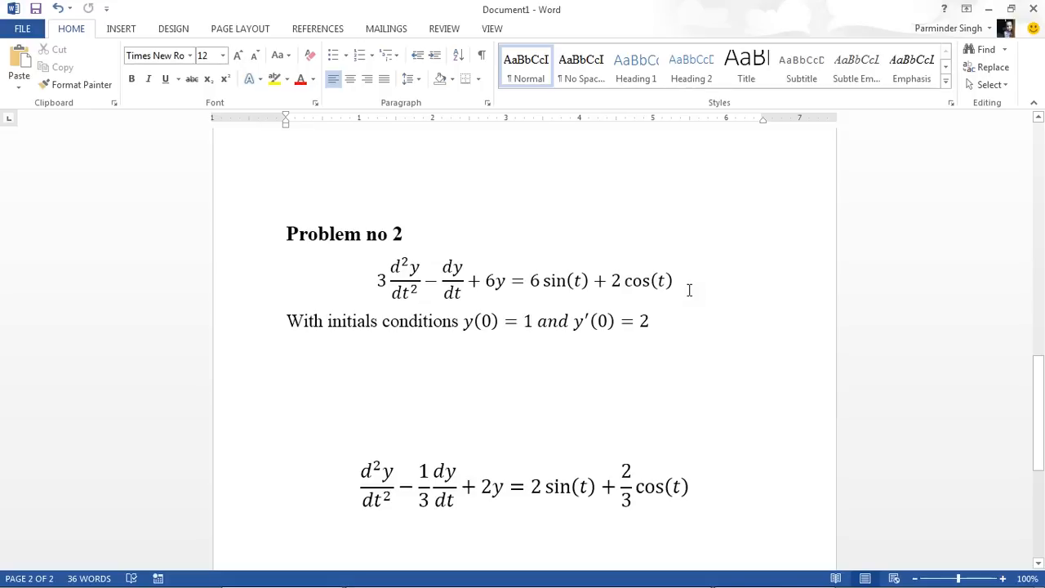
Switch back to MATLAB and clear the Command Window with clc
key("super+Tab")
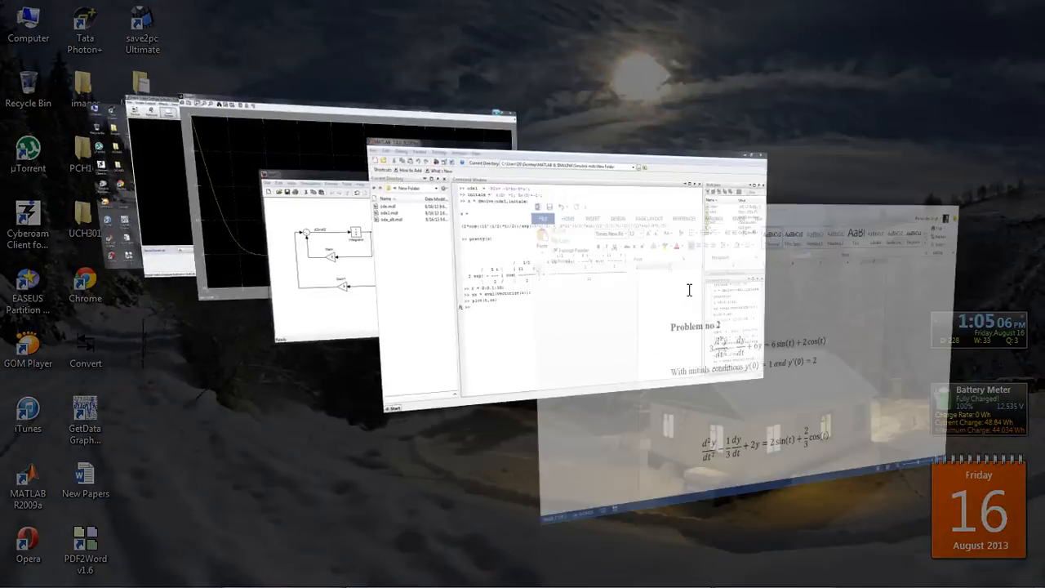
key("super+Tab")
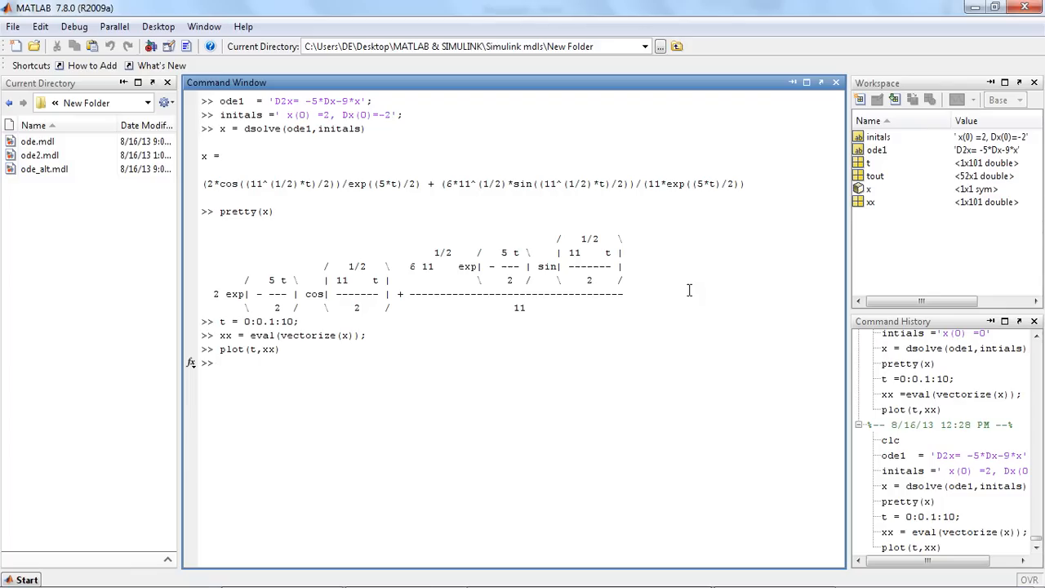
type("clc")
key("Return")
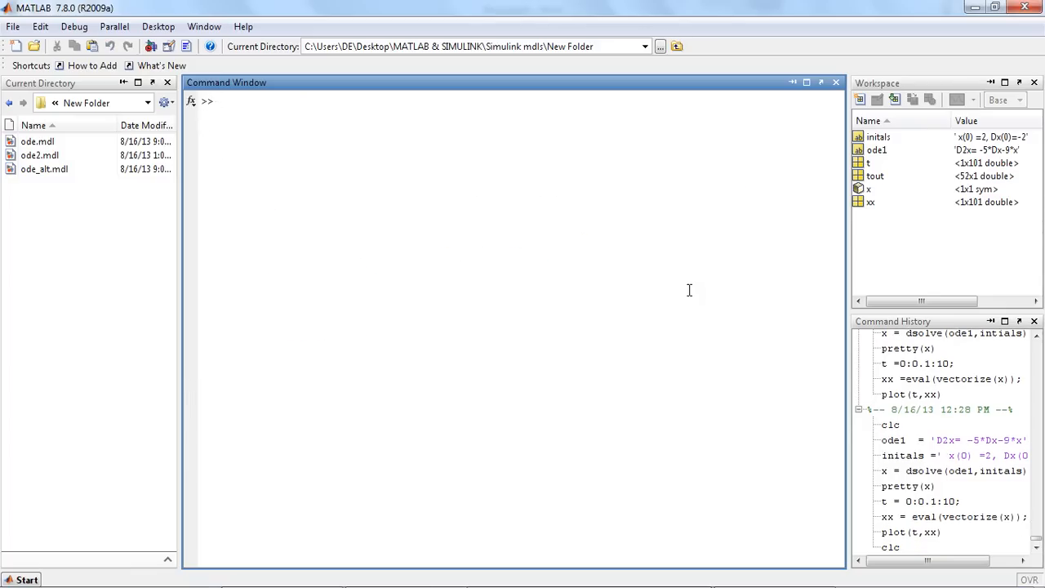
Define ode1 as '3*D2y-Dy+6*y = 6*sin(t) +2*cos(t)' with suppressed output
type("ode1 = '3*D2y-Dy+6*y = 6*sin9")
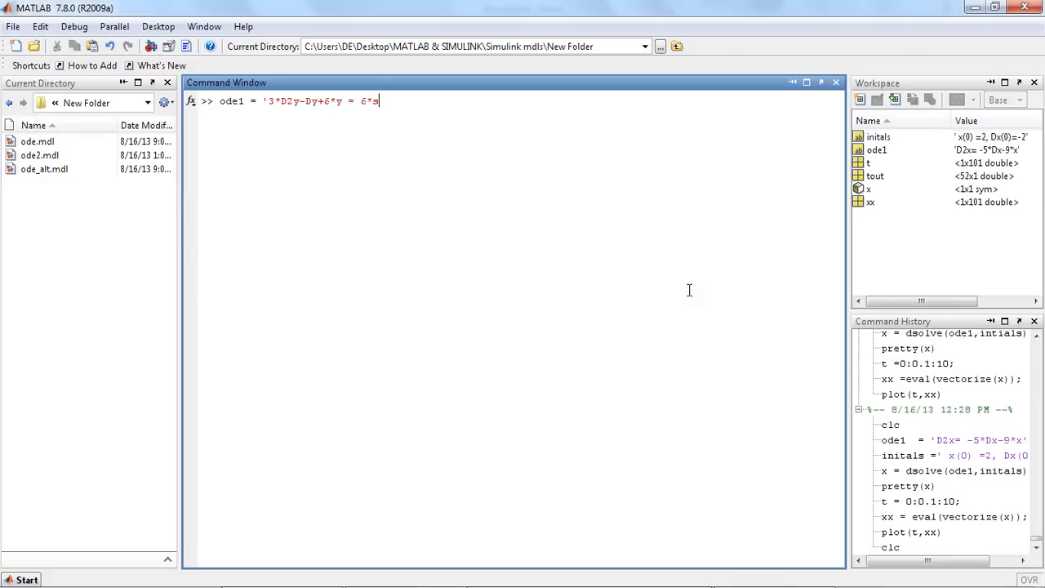
type("(t")
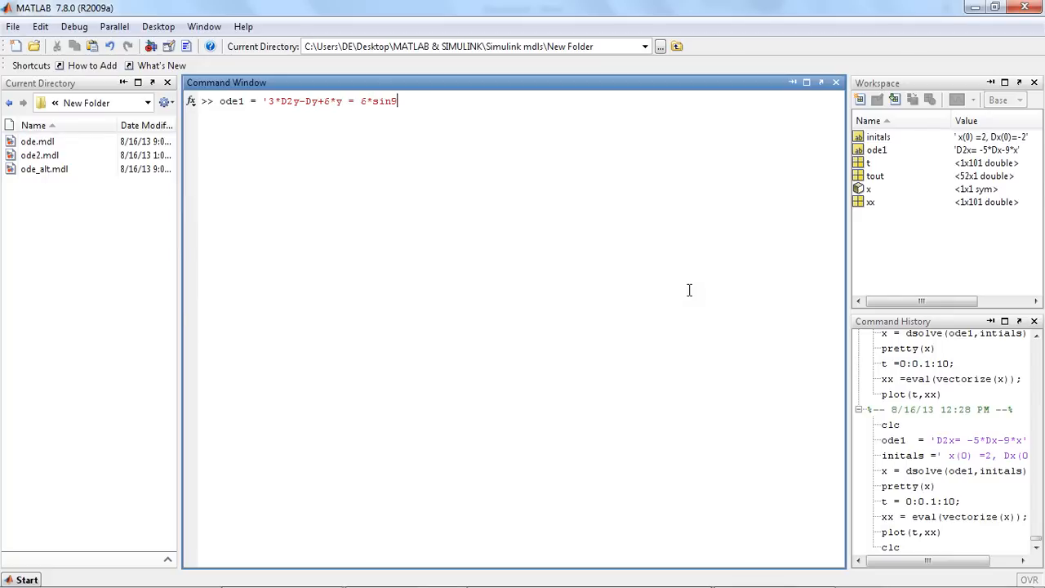
key("BackSpace")
type("(t0")
key("BackSpace")
type(") +2*cos(t)';")
key("Return")
Redefine initals as 'y(0) =1, Dy(0) = 2' with suppressed output
type("ini")
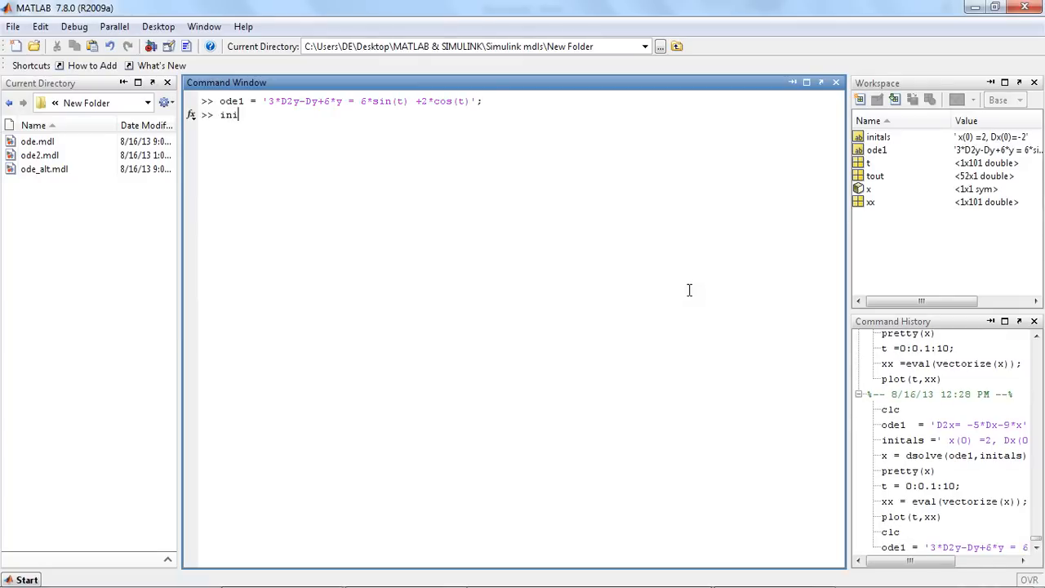
type("tals = 'y(0) =1, Dy(0) = 2'")
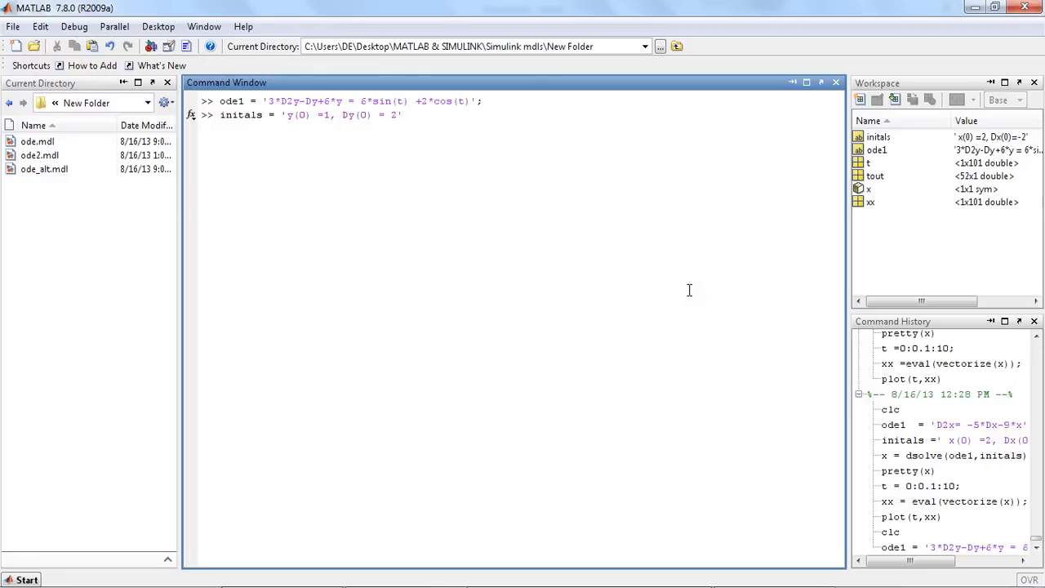
type(";")
key("Return")
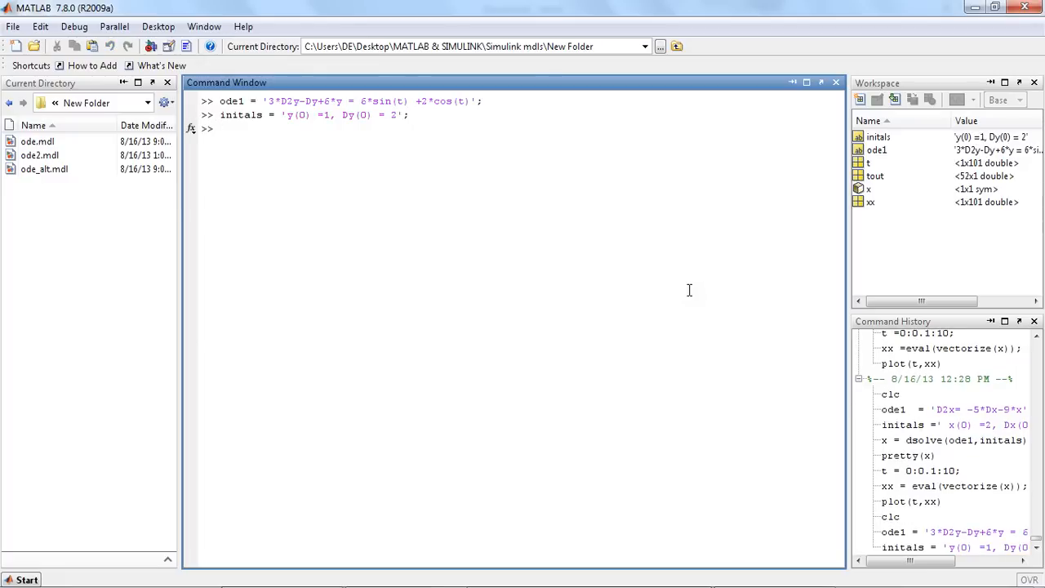
Solve ode1 with initals into y using dsolve, and review y in formatted form with pretty
type("y = dsolve(ode1,initals)")
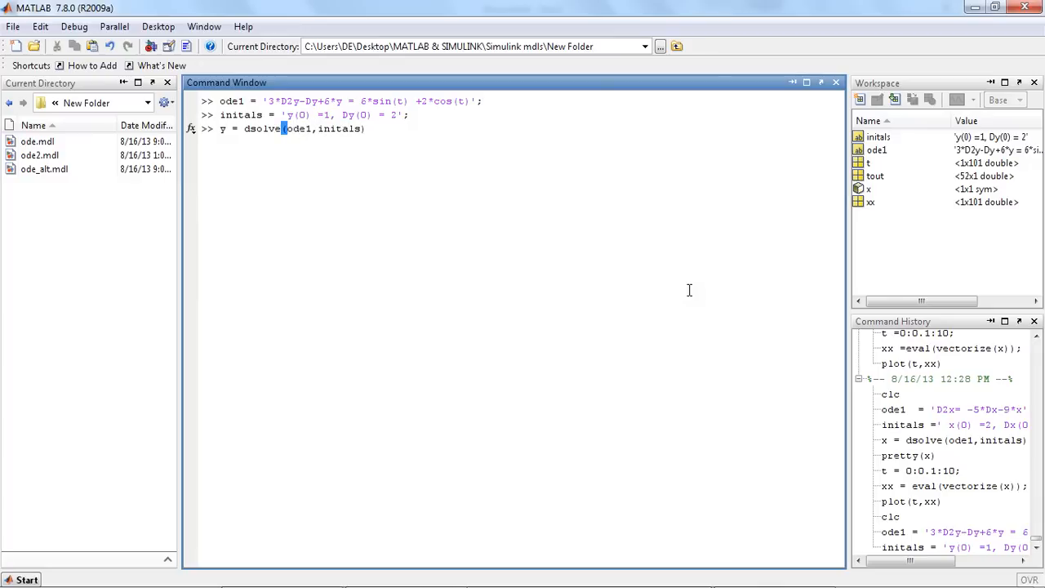
key("Return")
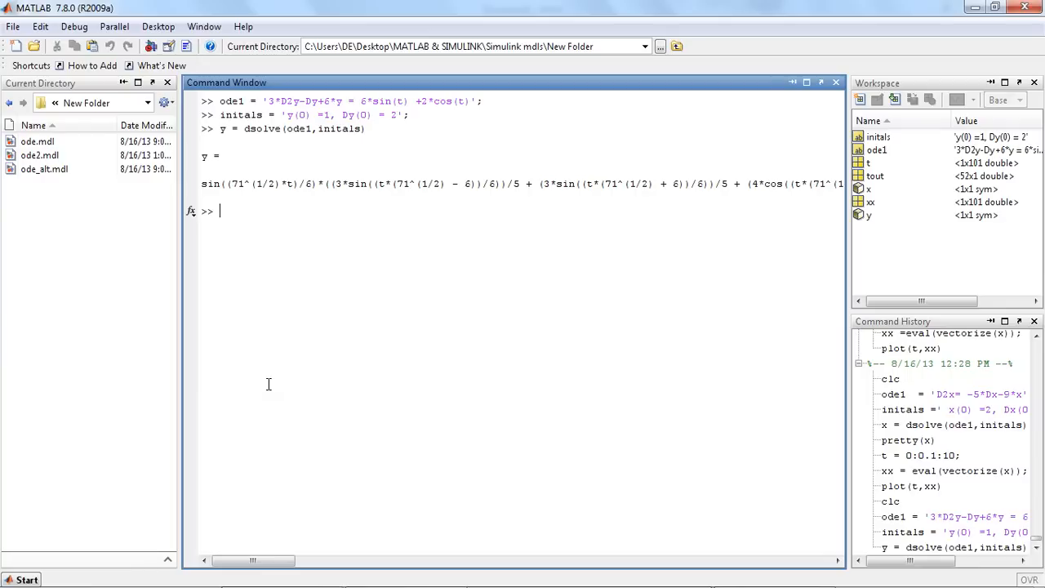
type("pretty(y)")
key("Return")
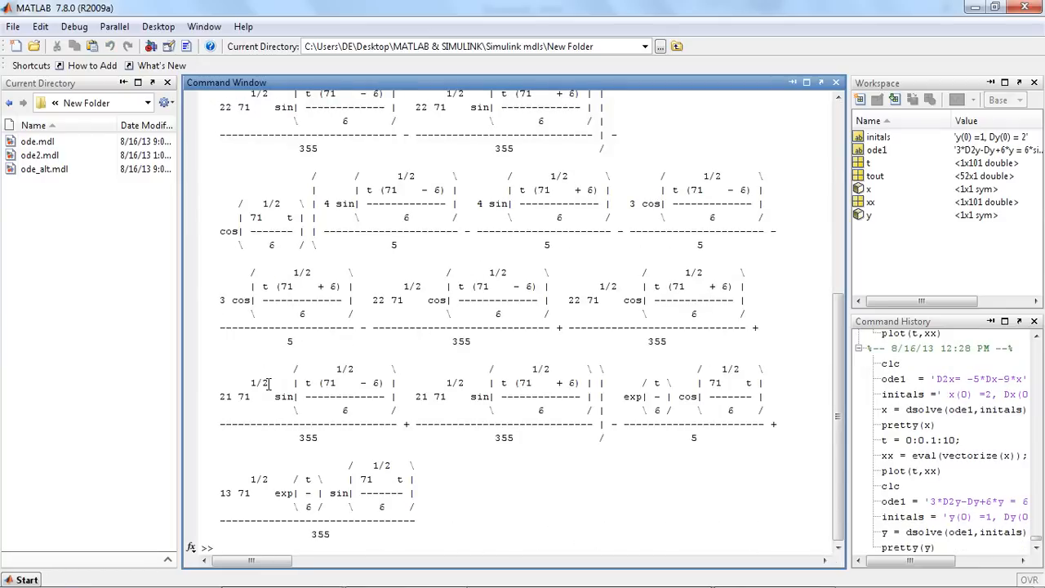
scroll(293, 269, "up", 6)
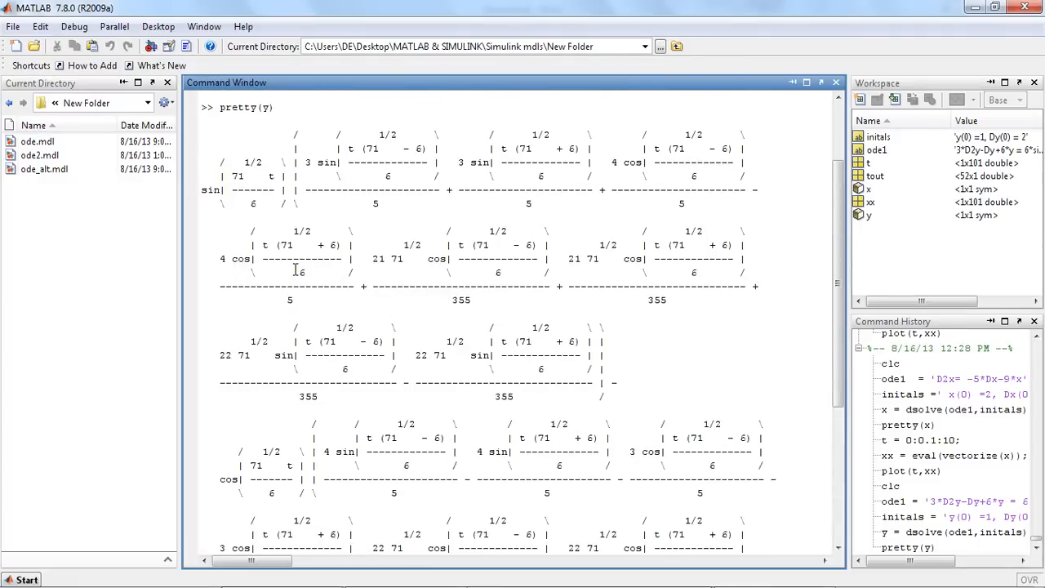
Review the rest of the formatted solution and redefine the time vector as t =-5:0.01:5 with suppressed output
scroll(295, 270, "down", 6)
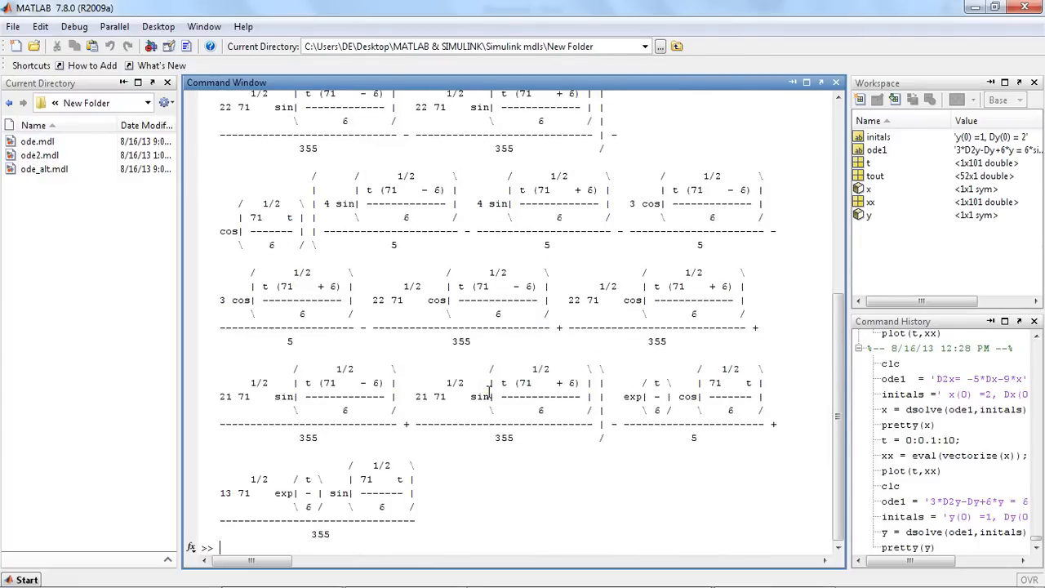
type("t =-5:0.01:5;")
key("Return")
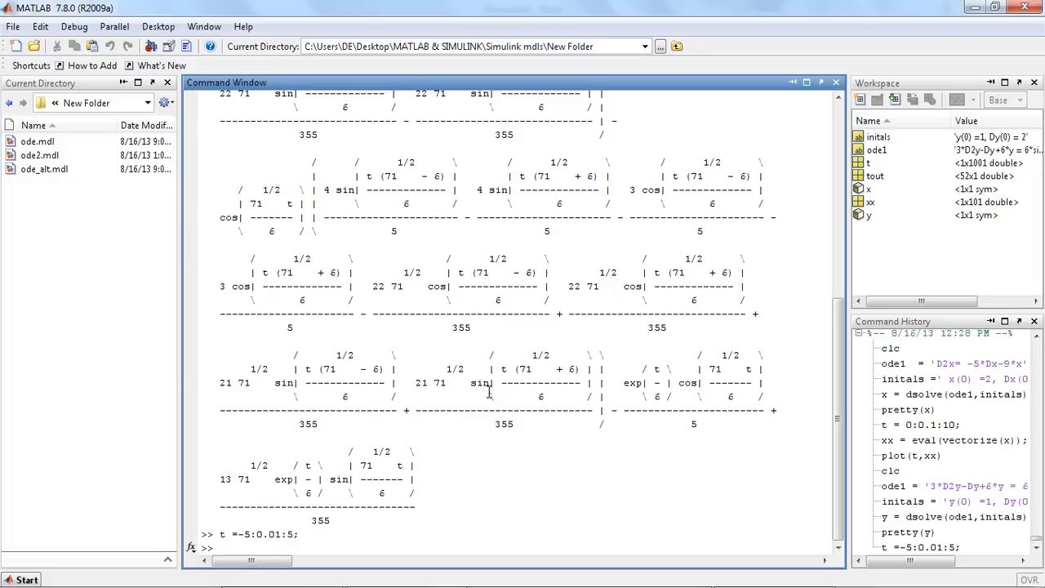
Evaluate the solution y over t into yy using eval(vectorize(y)) with suppressed output, and plot yy against t
type("yy = eval(vectorize(y));")
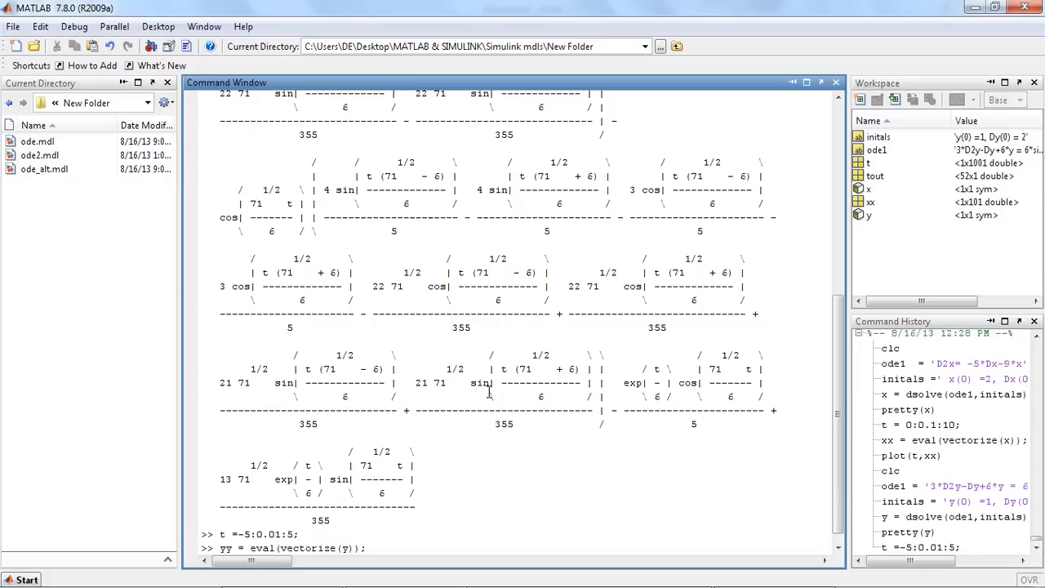
key("Return")
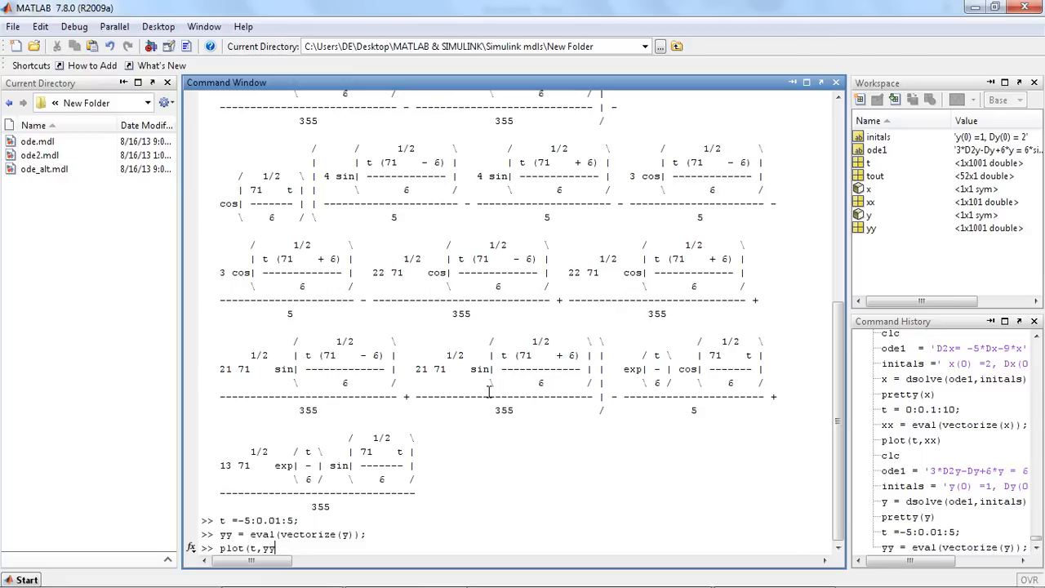
key("Return")
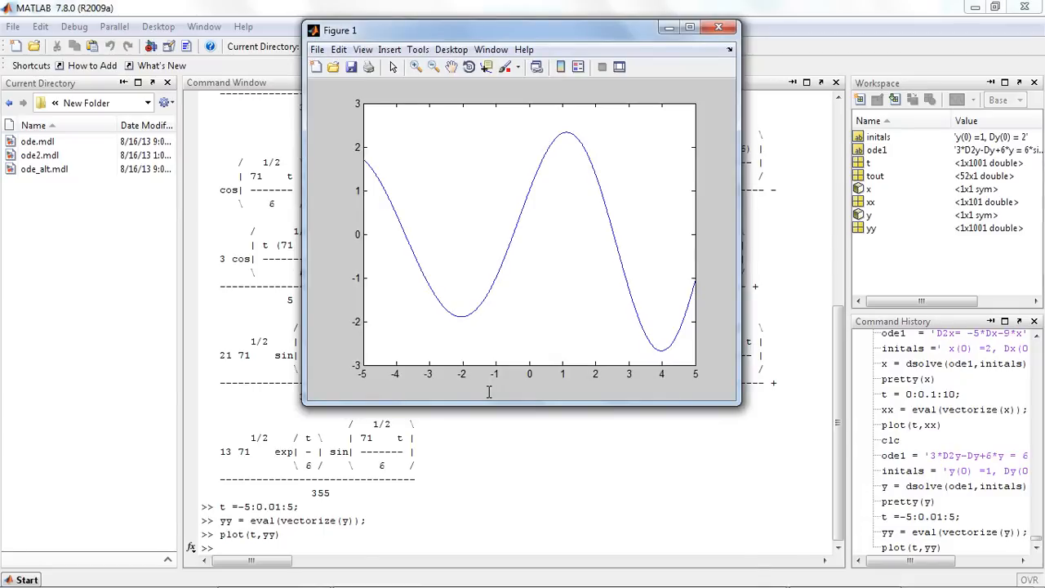
left_click(837, 338)
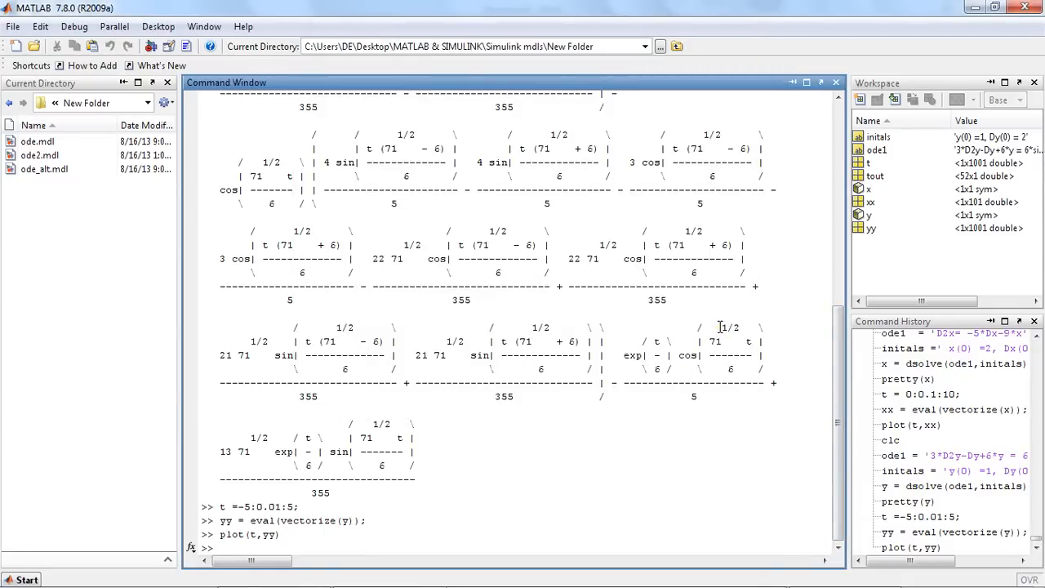
Switch to Word to review the Problem no 2 equation and initial conditions, and bring up the solution plot for comparison
key("super+Tab")
key("super+Tab")
key("super+Tab")
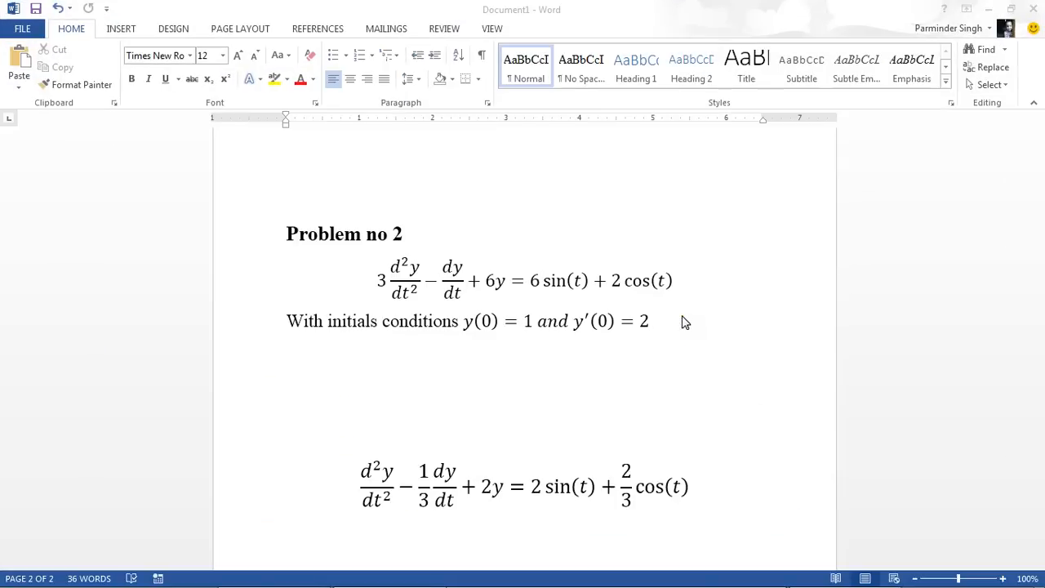
left_click(629, 283)
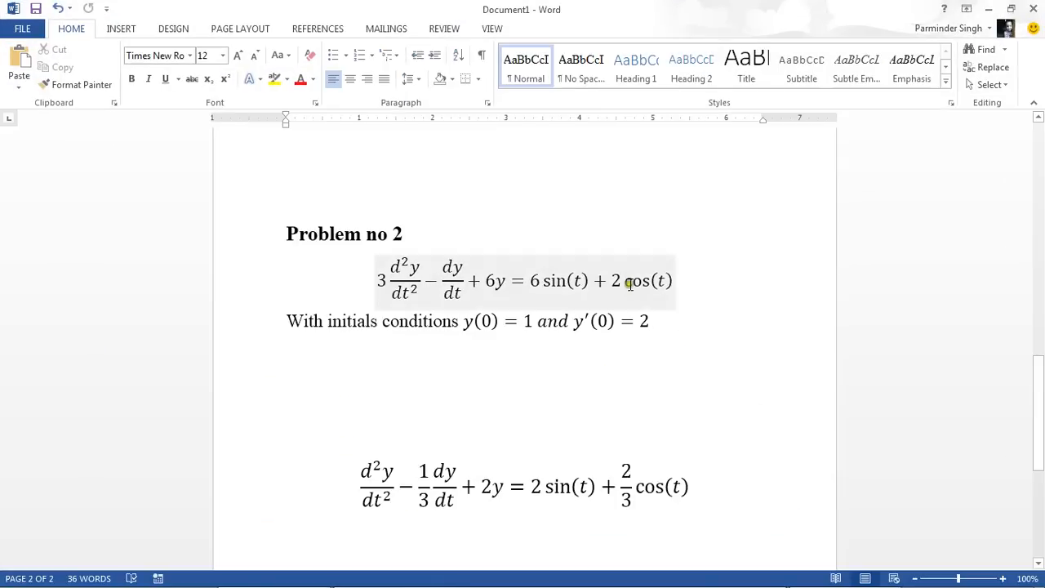
key("super+Tab")
key("super+Tab")
key("super+Tab")
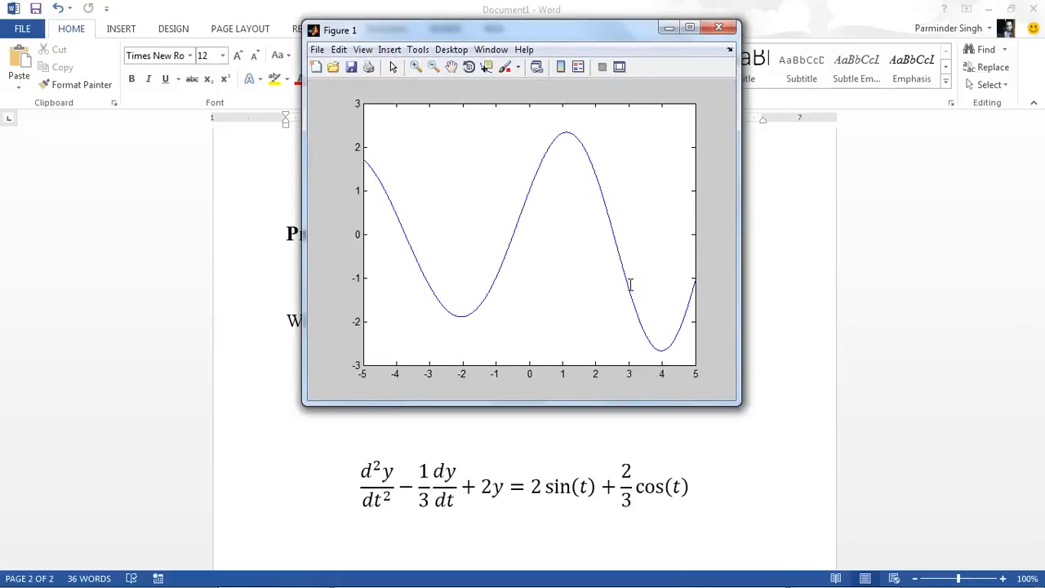
Return to the MATLAB main window and clear the Command Window with clc
key("super+Tab")
key("super+Tab")
key("super+Tab")
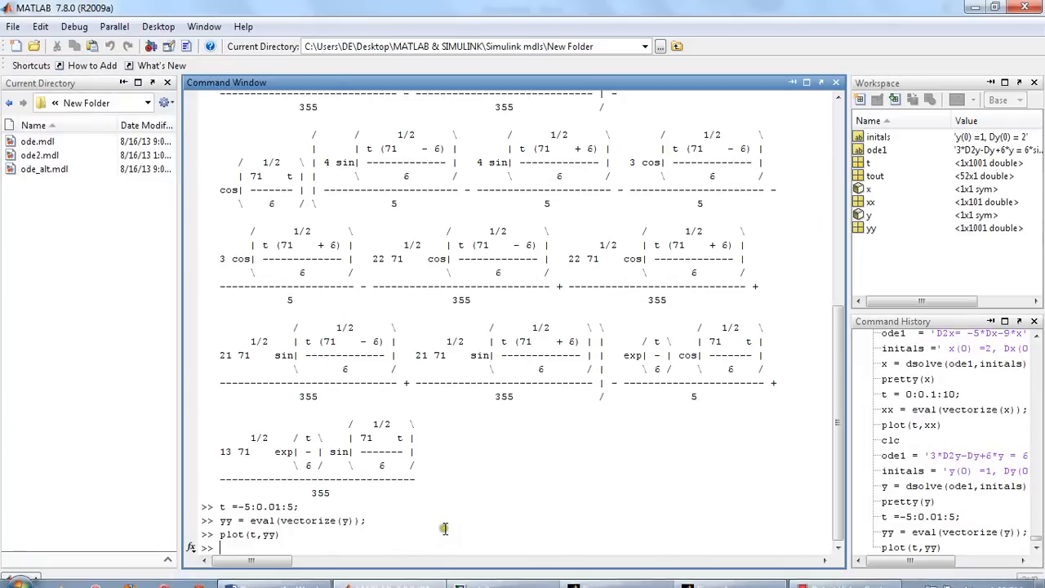
type("cc")
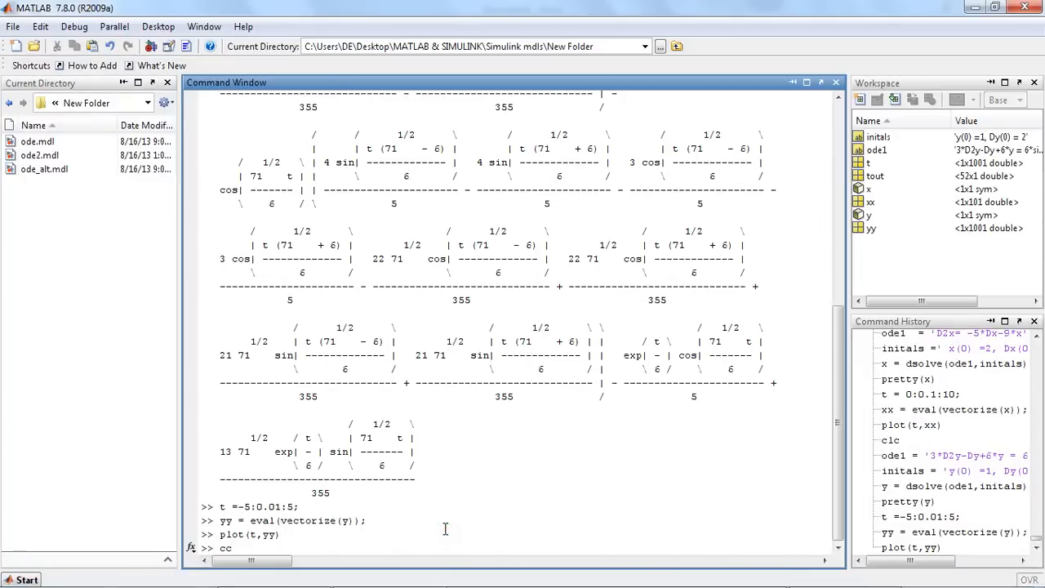
type("lc")
key("Return")
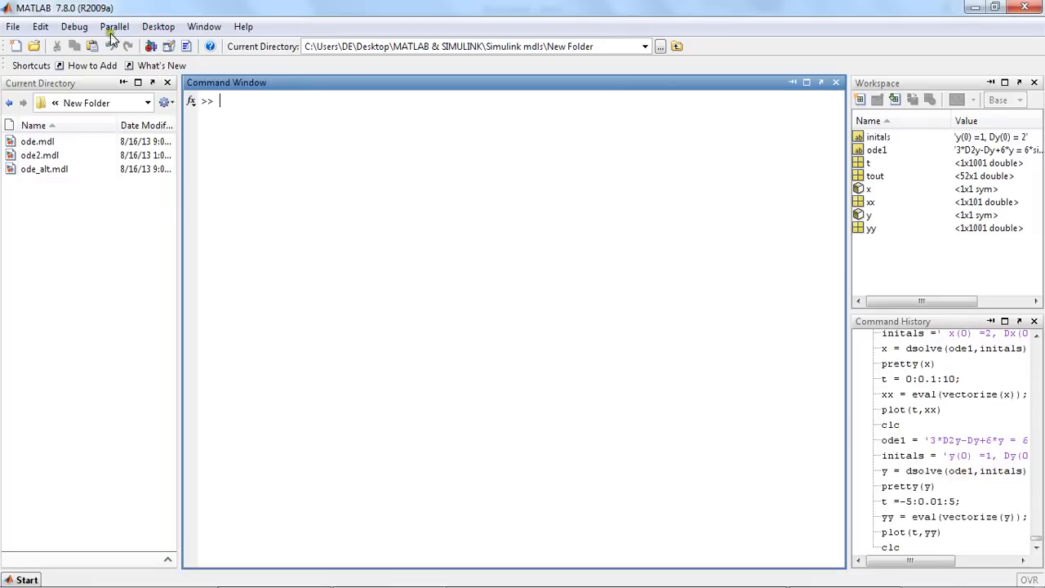
Open the Simulink Library Browser, create a new blank model, and arrange an enlarged model window beside the library
left_click(150, 45)
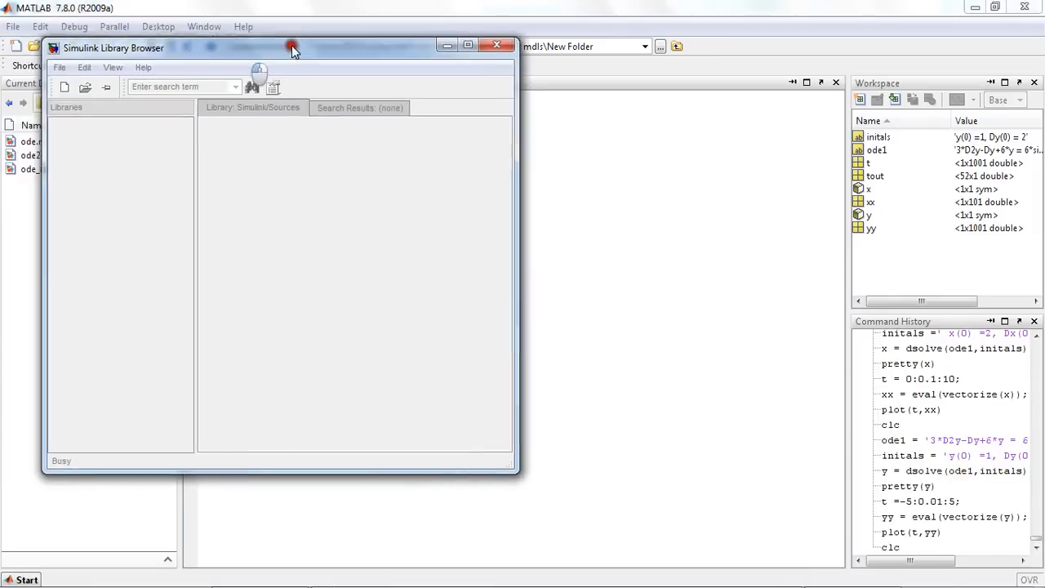
left_click(72, 85)
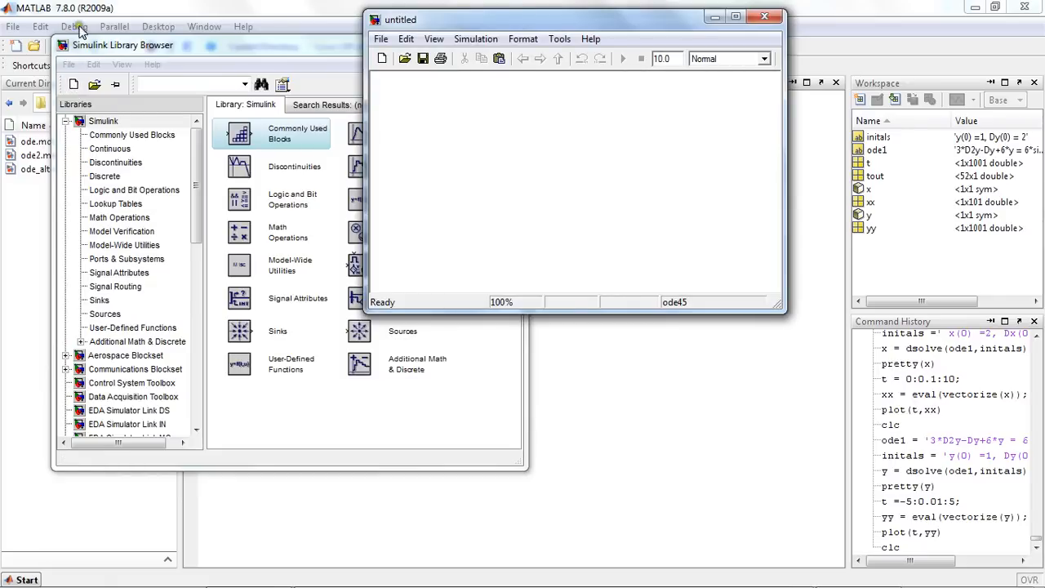
left_click_drag(784, 308, 1013, 546)
left_click_drag(279, 43, 229, 39)
left_click_drag(476, 176, 374, 183)
left_click_drag(108, 441, 131, 436)
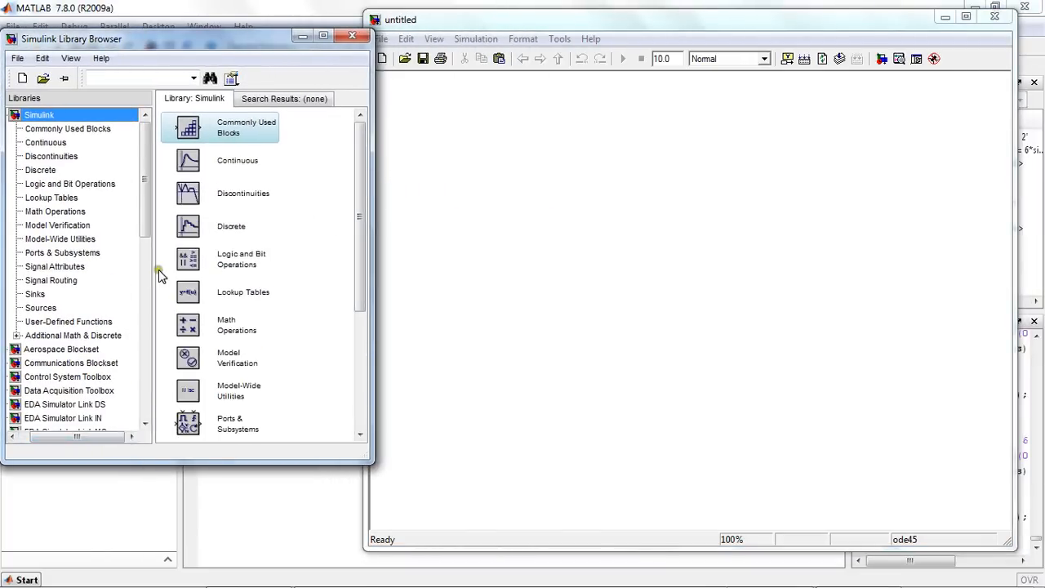
left_click_drag(152, 274, 81, 272)
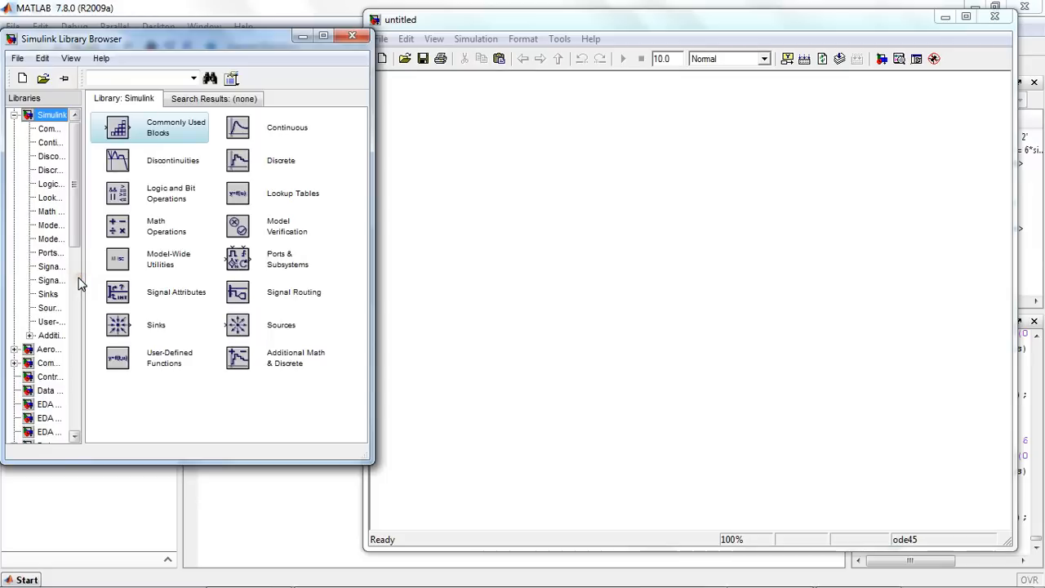
Add a Gain, a Scope, a Sum and two Integrator blocks from Commonly Used Blocks to the new model
double_click(139, 134)
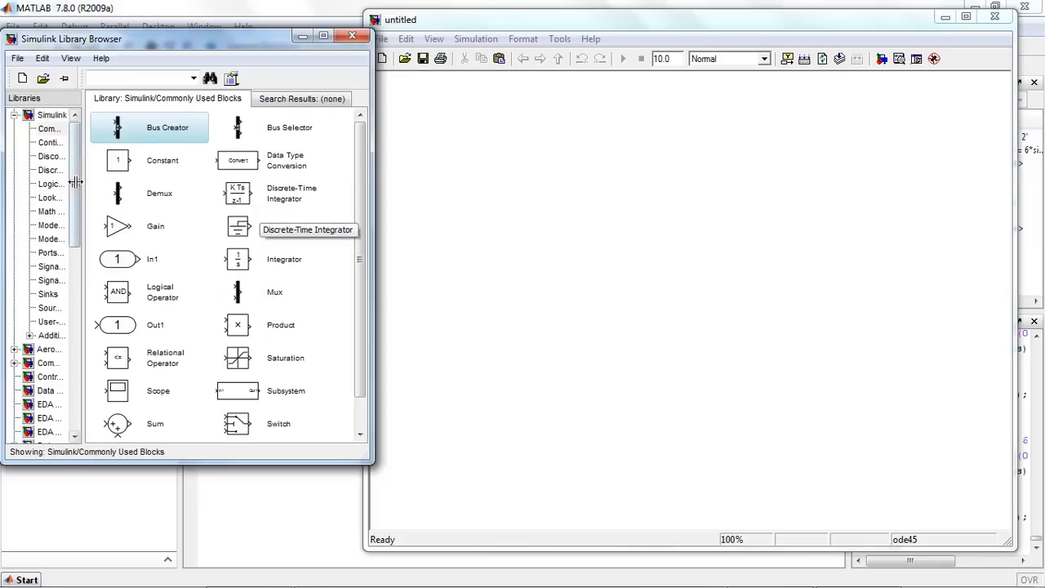
left_click_drag(121, 227, 501, 294)
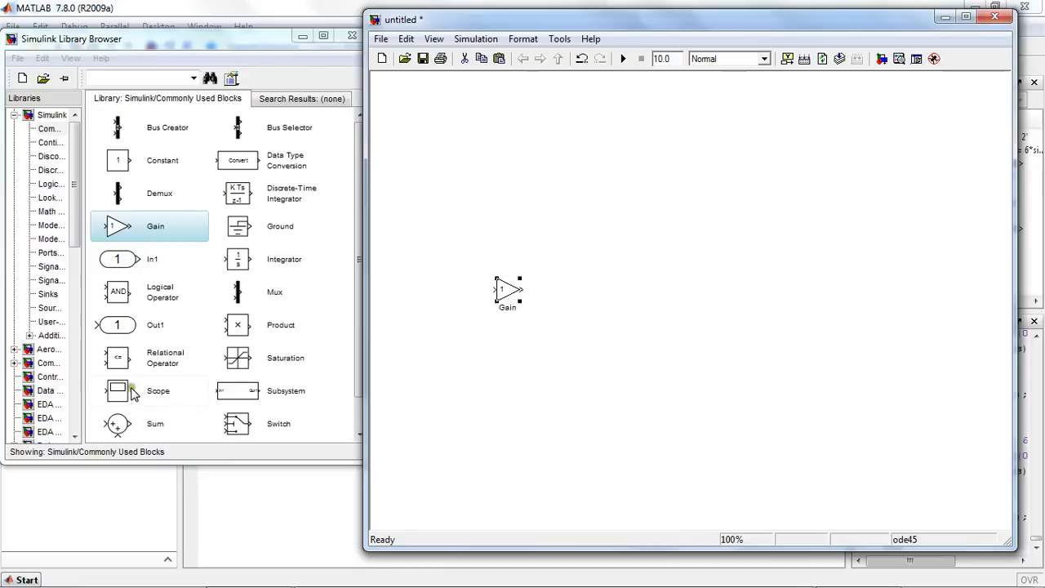
left_click_drag(133, 392, 952, 366)
left_click(198, 417)
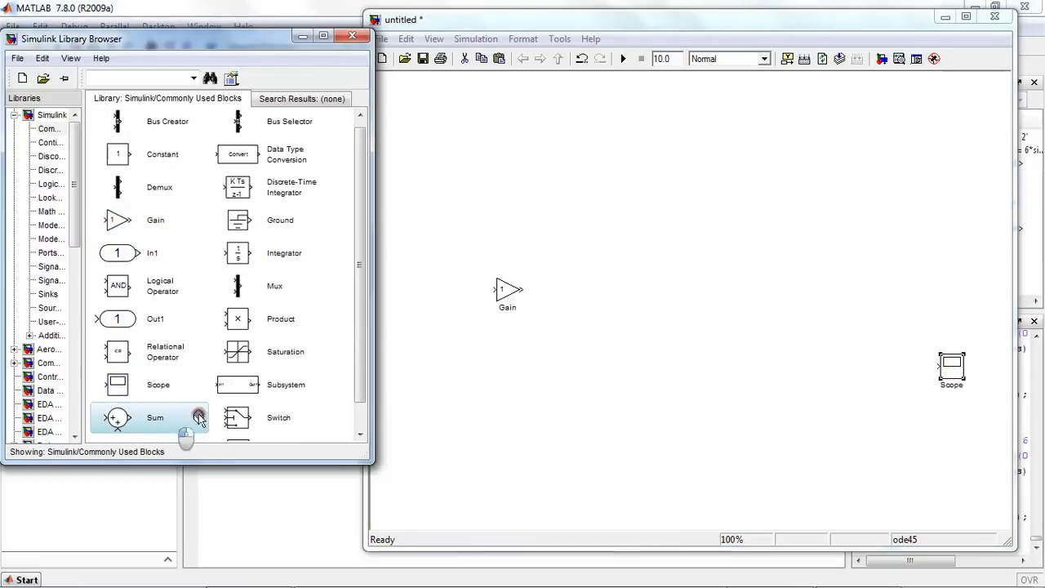
left_click_drag(199, 417, 496, 421)
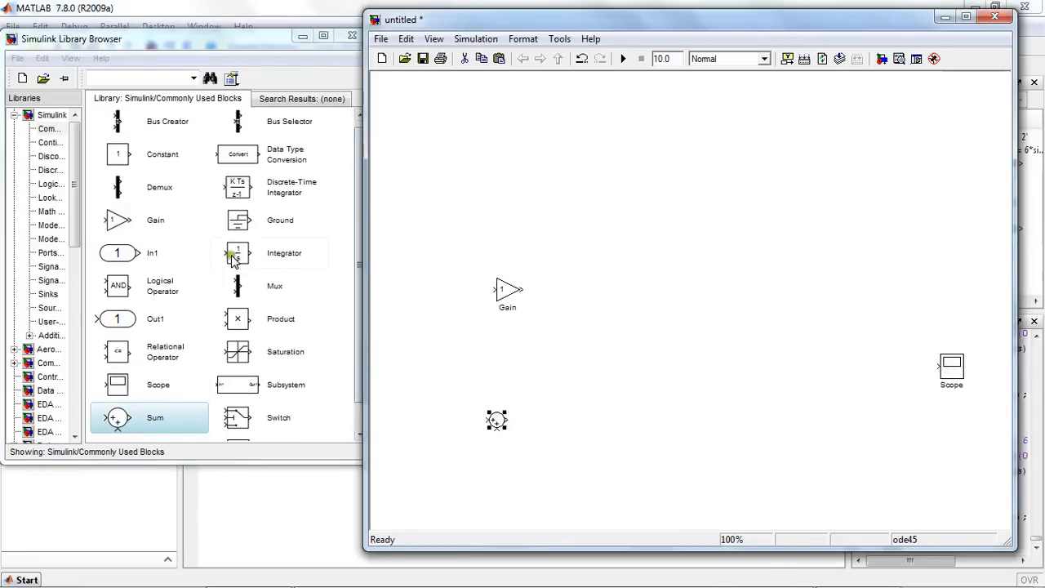
left_click_drag(238, 254, 594, 171)
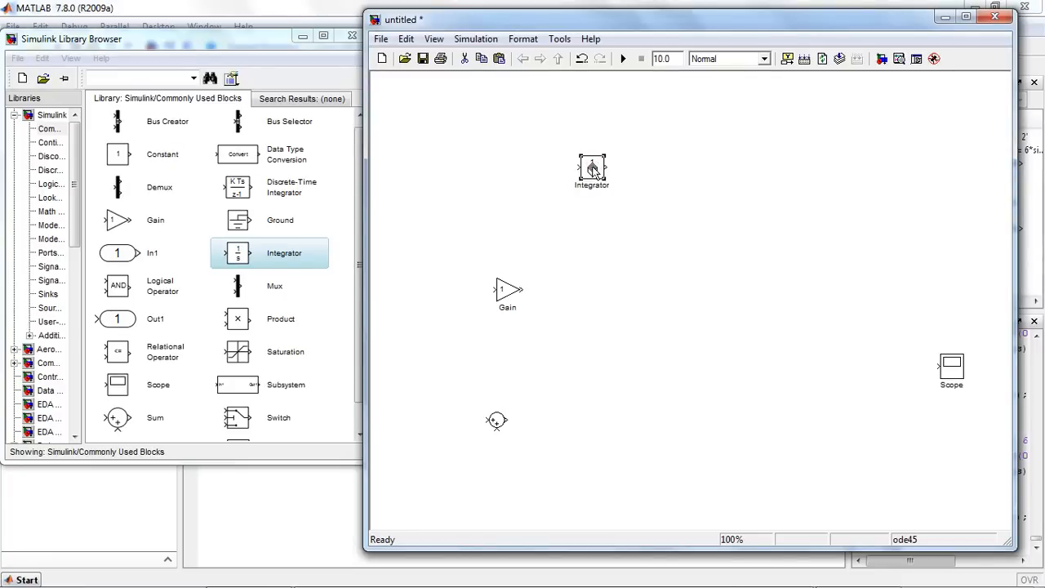
left_click_drag(242, 258, 776, 170)
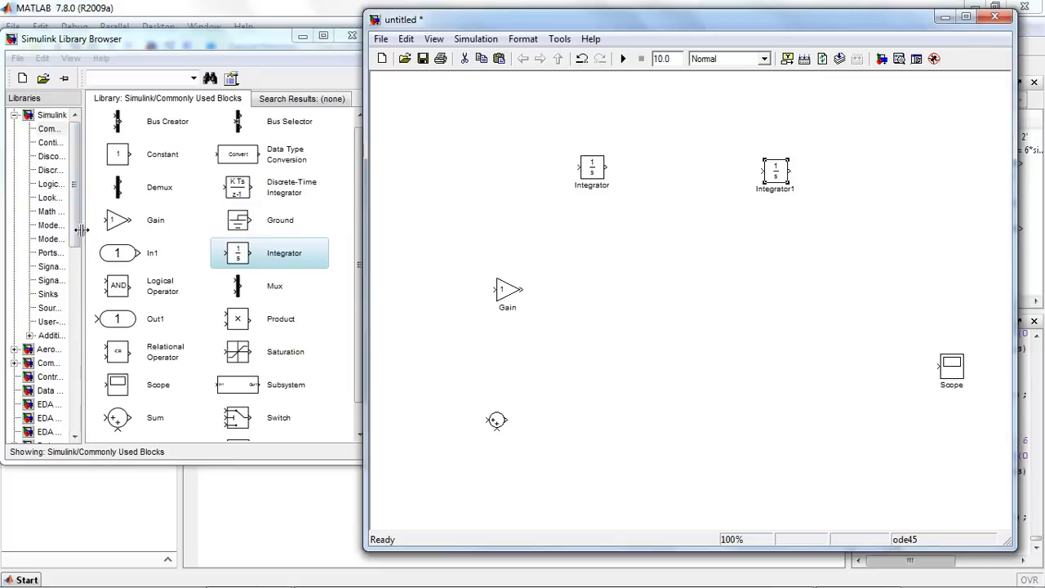
Look through the Math Operations library for a trigonometric function block
left_click_drag(81, 229, 161, 232)
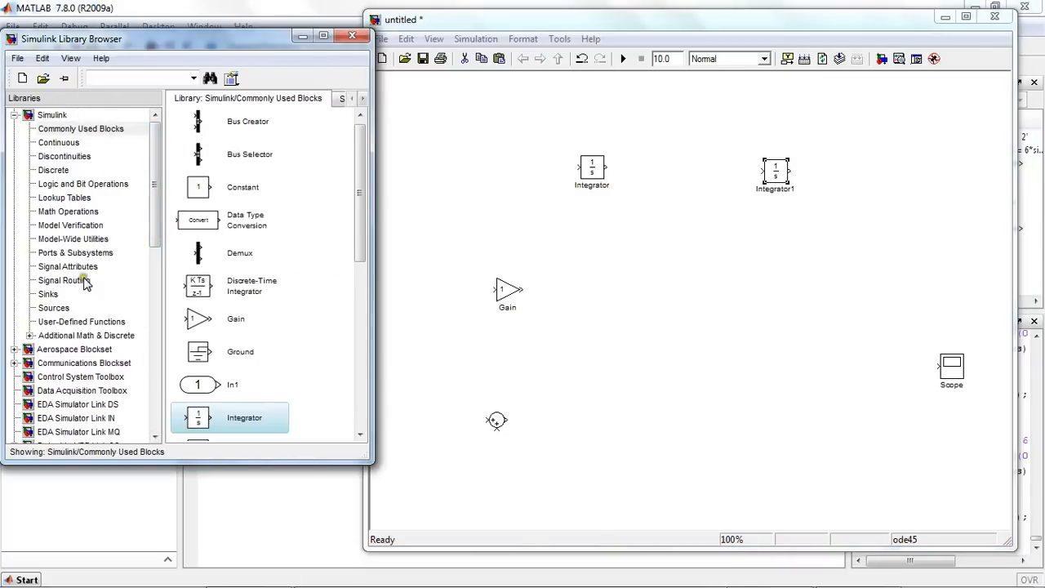
left_click(120, 211)
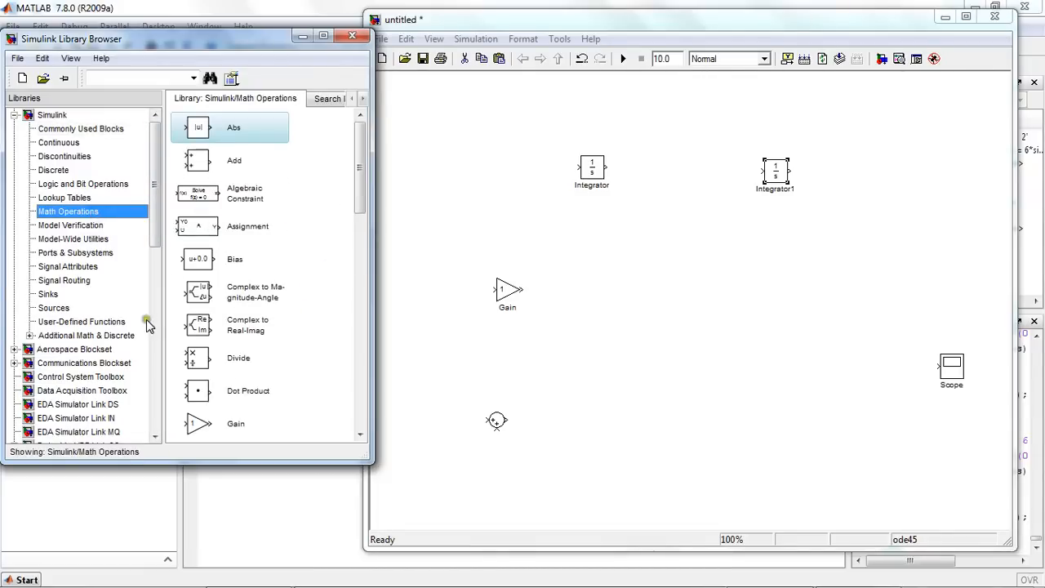
left_click_drag(163, 301, 111, 296)
scroll(296, 252, "down", 5)
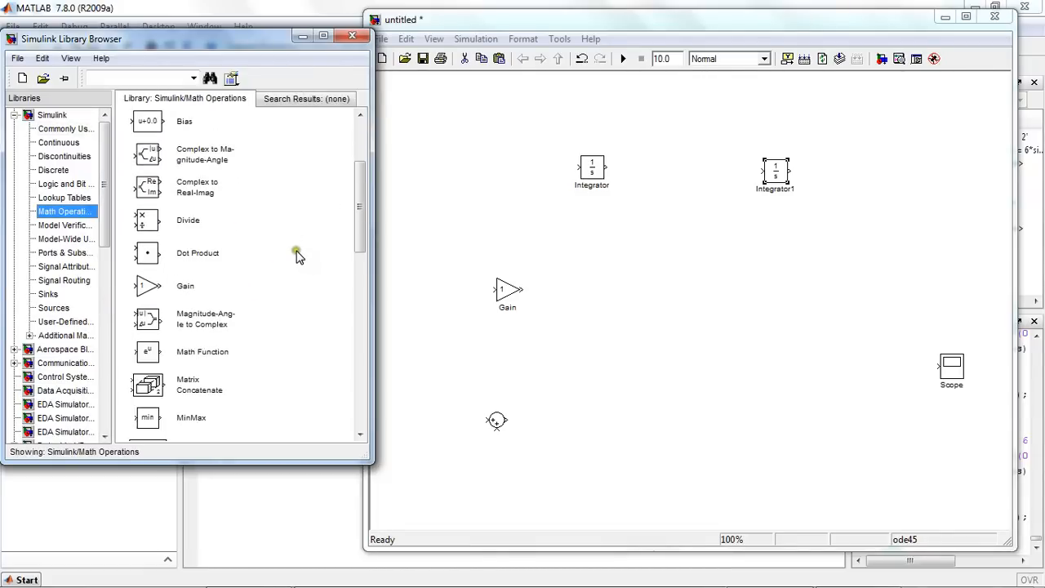
scroll(298, 257, "down", 6)
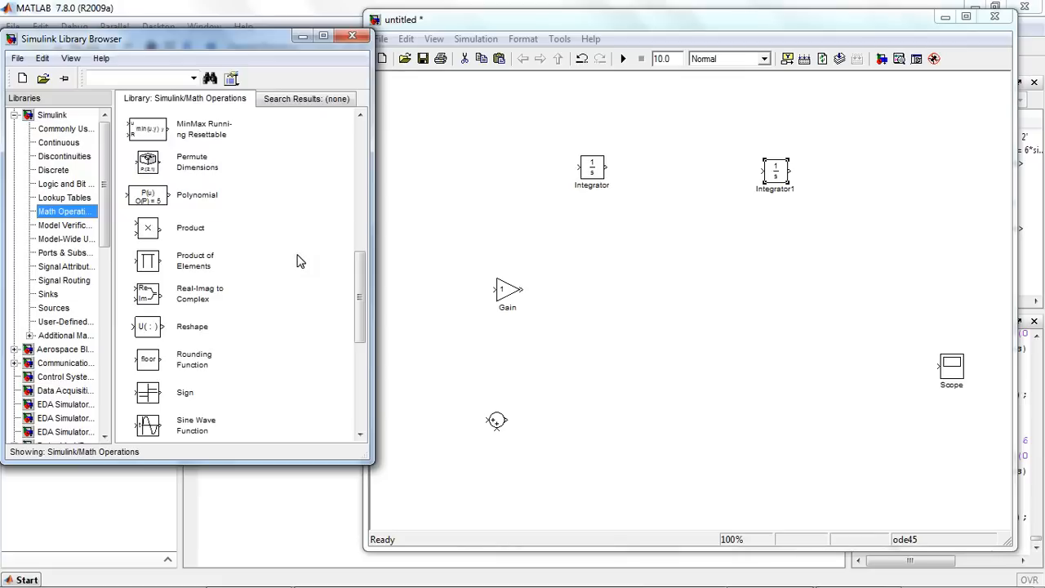
scroll(298, 260, "up", 5)
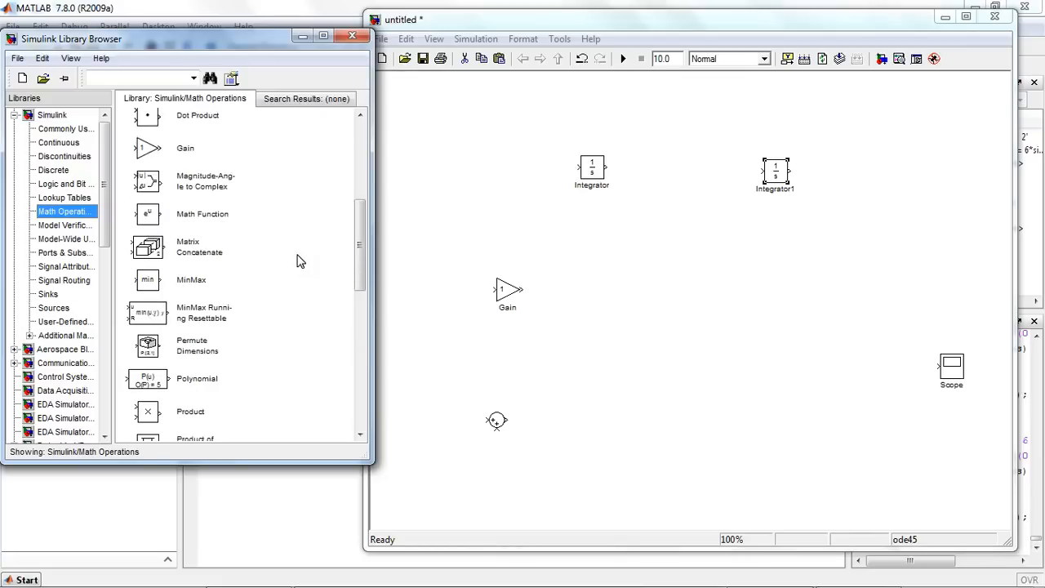
scroll(297, 259, "up", 5)
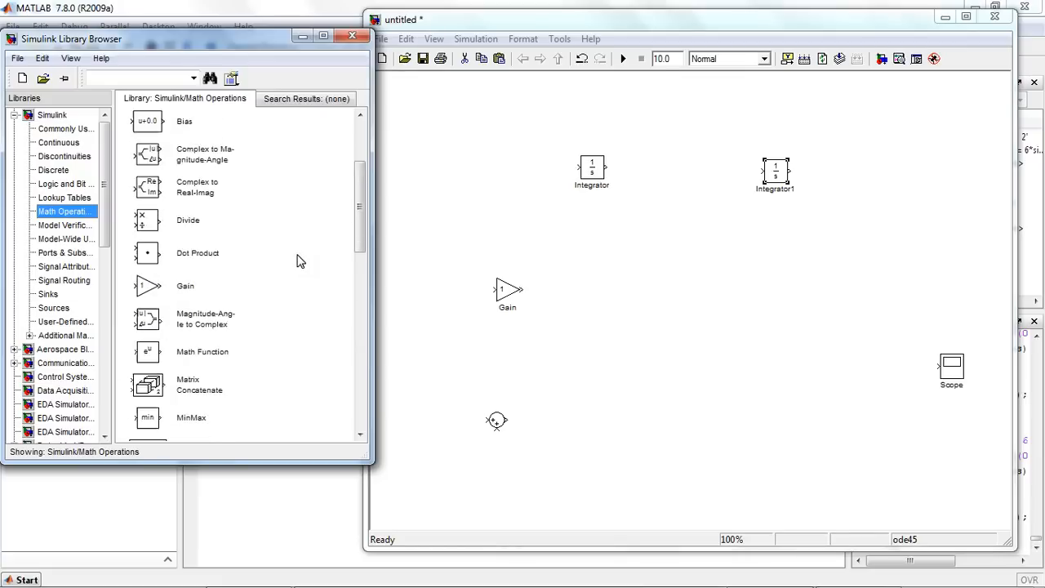
Browse the Commonly Used Blocks, Discontinuities and Sources libraries for a block that supplies the sine and cosine terms
left_click(53, 145)
left_click(63, 131)
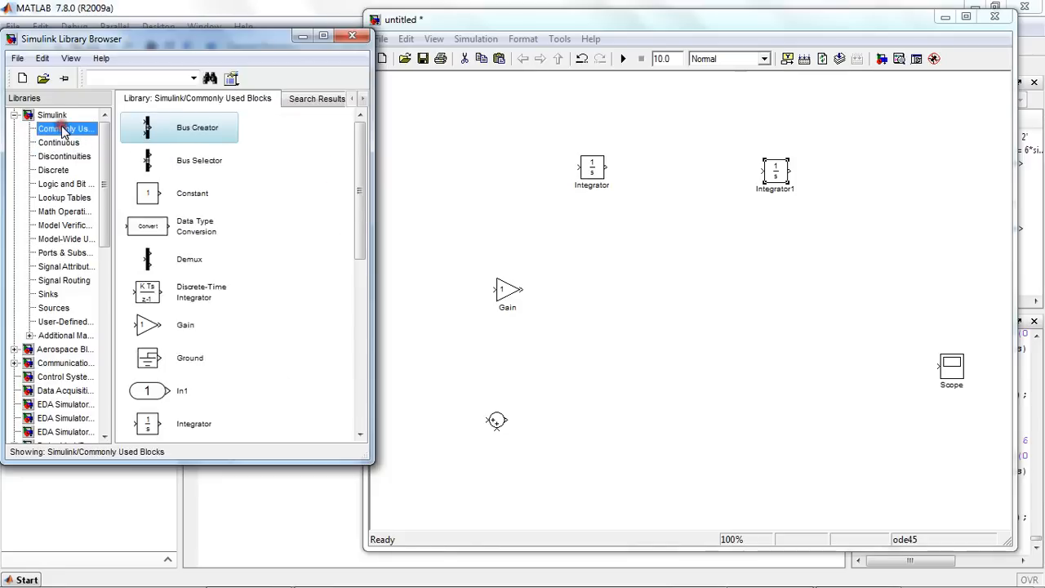
left_click(70, 159)
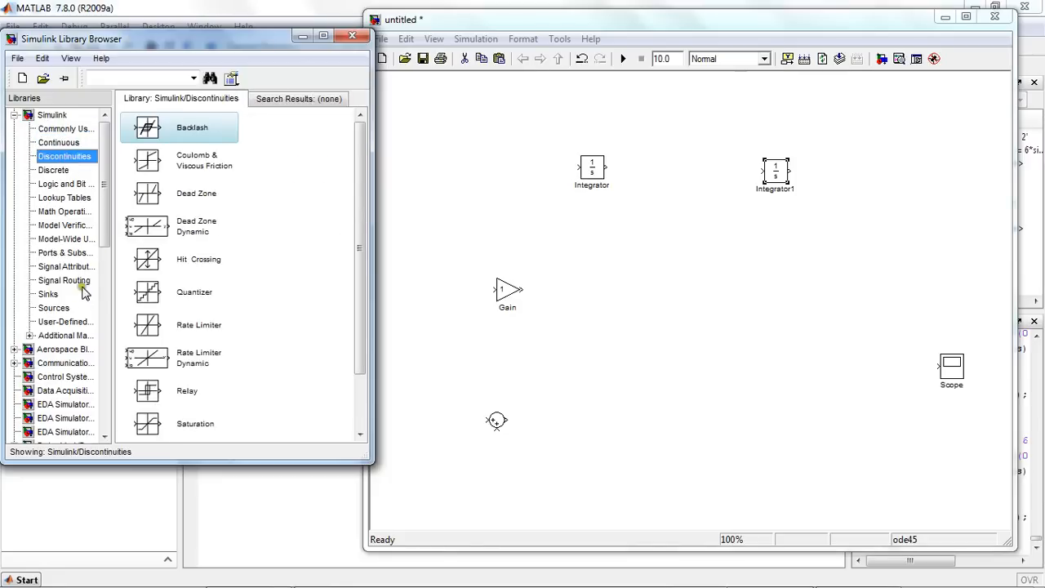
left_click(55, 307)
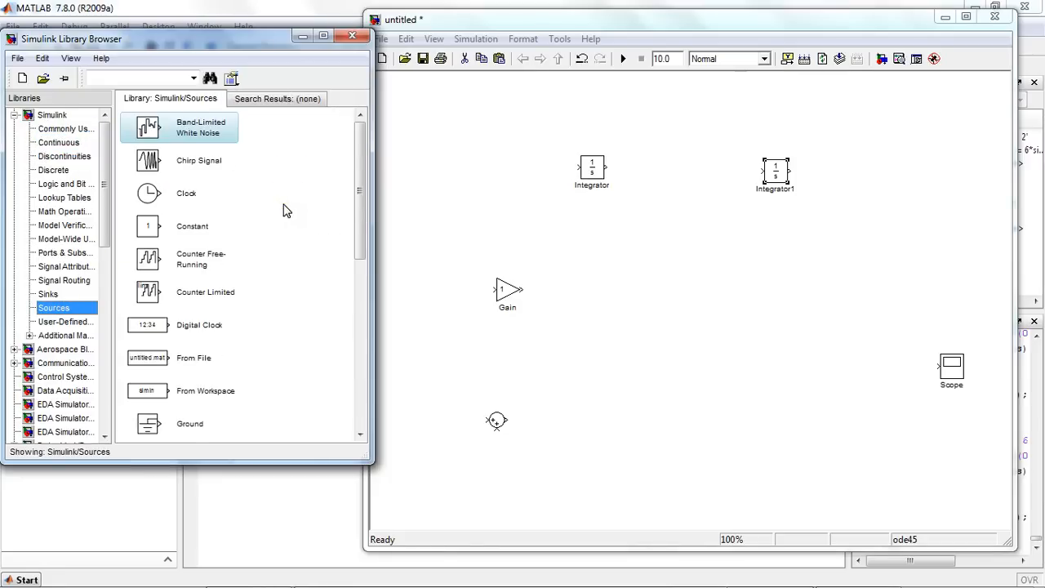
scroll(285, 211, "down", 10)
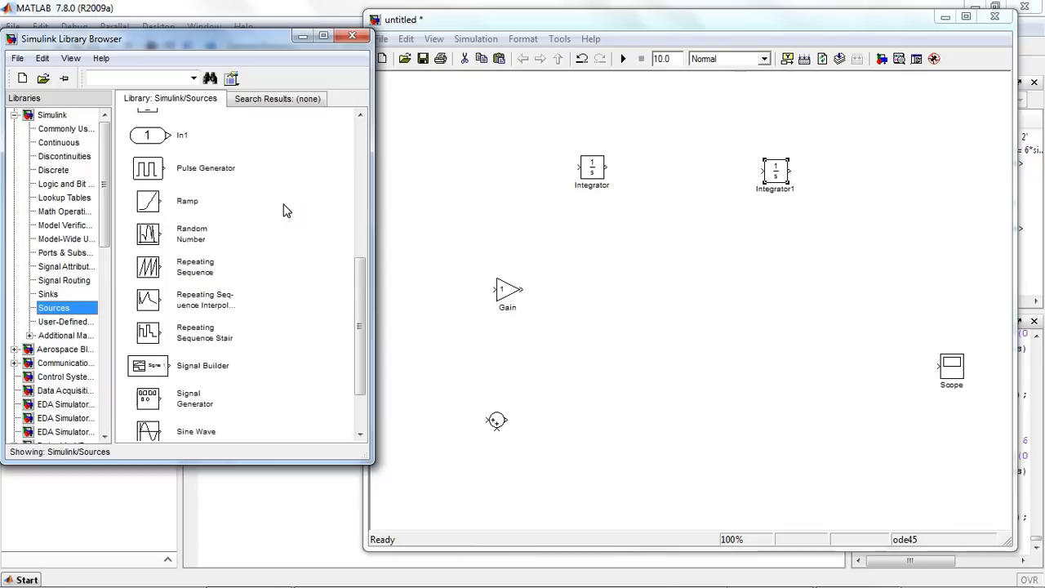
scroll(285, 210, "down", 3)
scroll(285, 211, "up", 4)
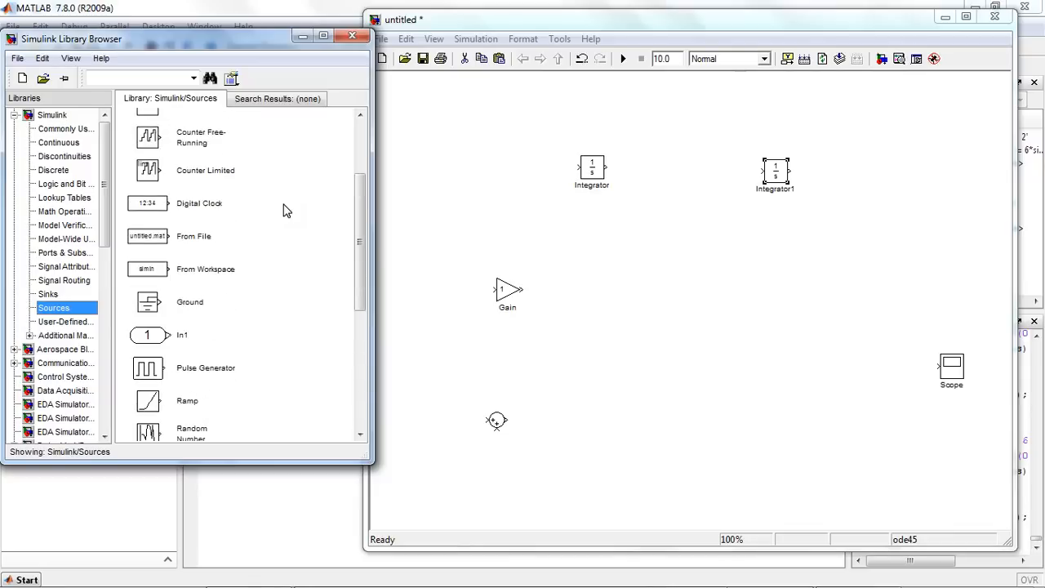
Search the Simulink block library for "trignometry"
left_click(142, 77)
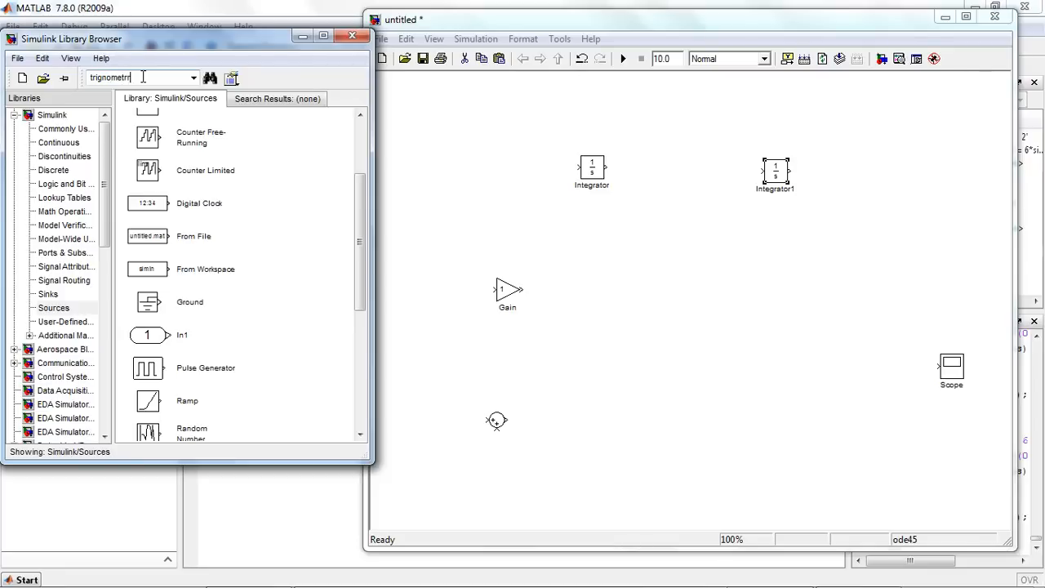
type("trignometry")
key("Return")
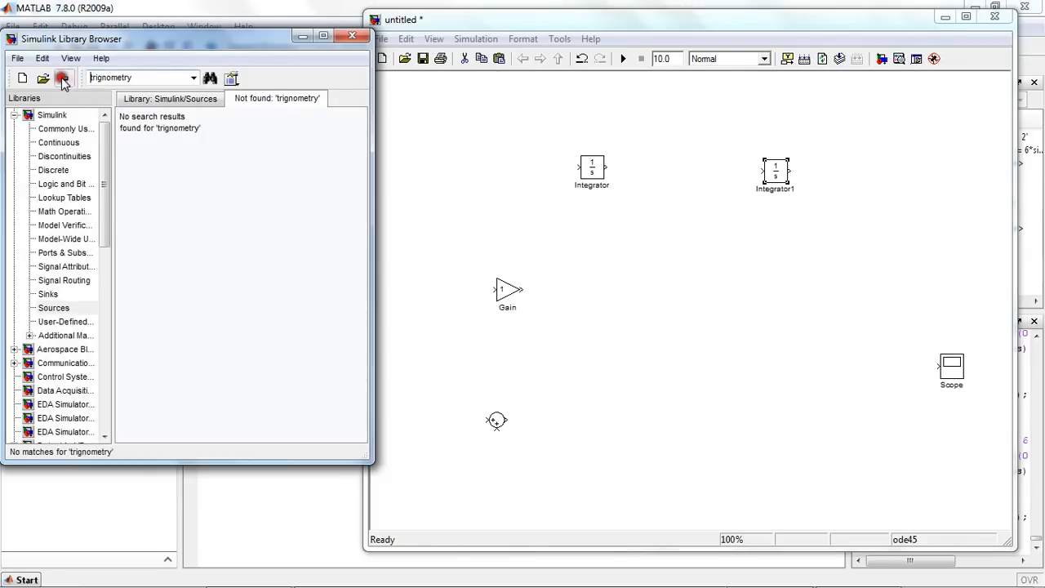
Clear the block search text and widen the library tree in the Simulink Library Browser
left_click(140, 78)
key("BackSpace")
key("BackSpace")
key("BackSpace")
key("BackSpace")
key("BackSpace")
key("BackSpace")
key("BackSpace")
key("BackSpace")
key("BackSpace")
key("BackSpace")
key("BackSpace")
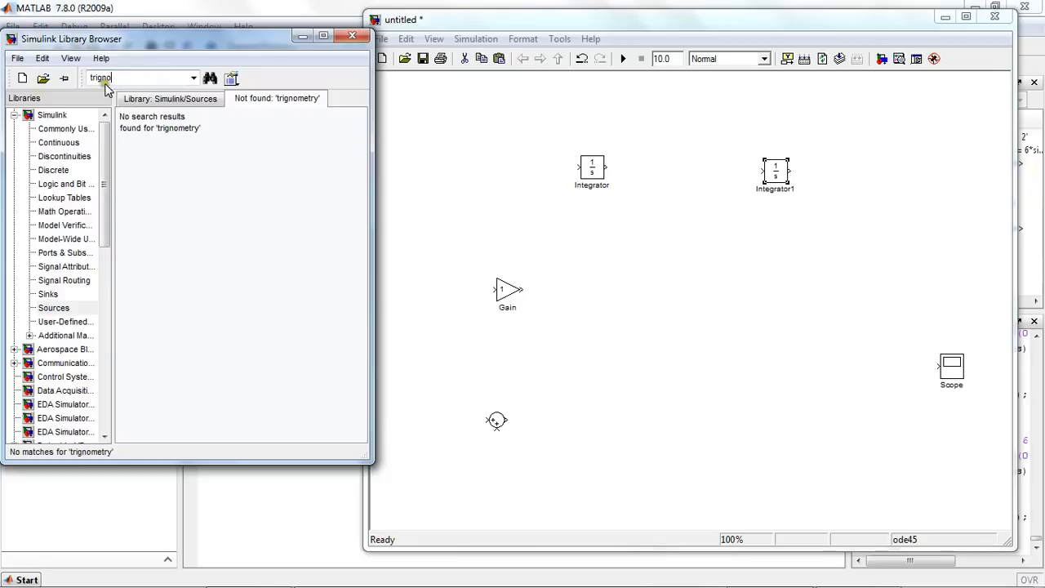
left_click_drag(111, 224, 200, 234)
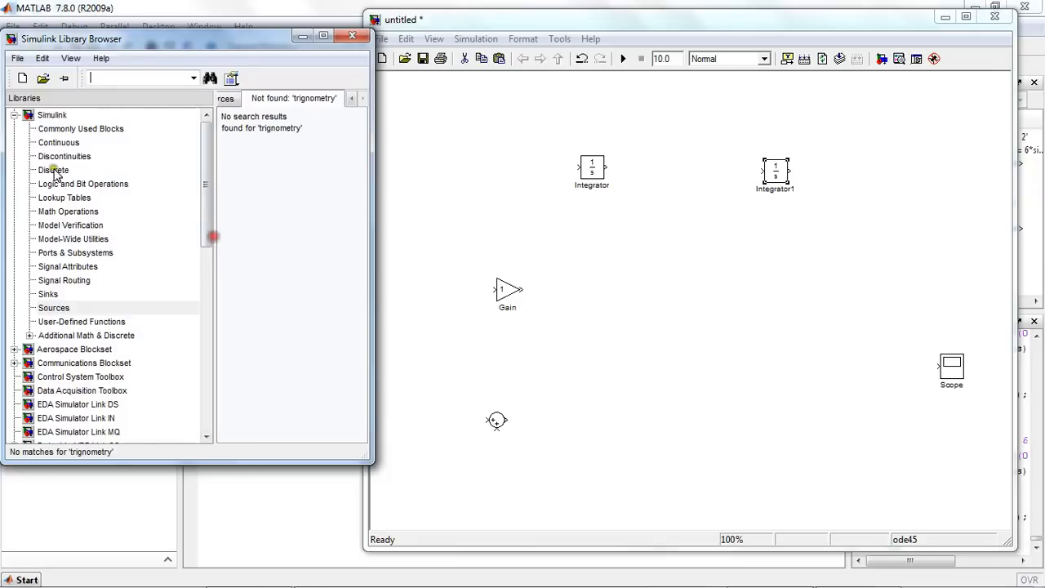
Add two Trigonometric Function blocks from the Math Operations library to the model and close the library browser
left_click(72, 131)
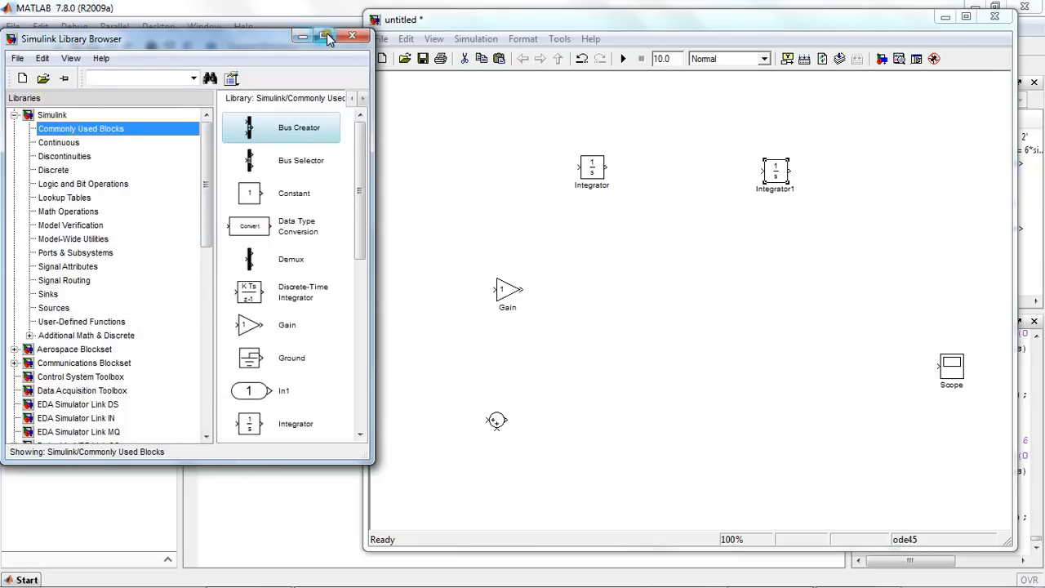
left_click(324, 35)
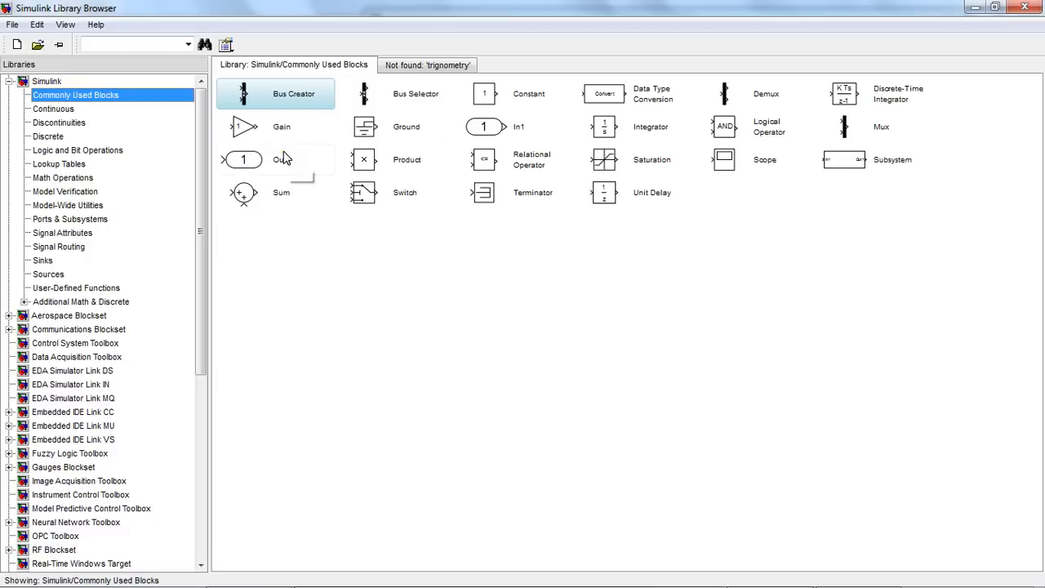
left_click(65, 108)
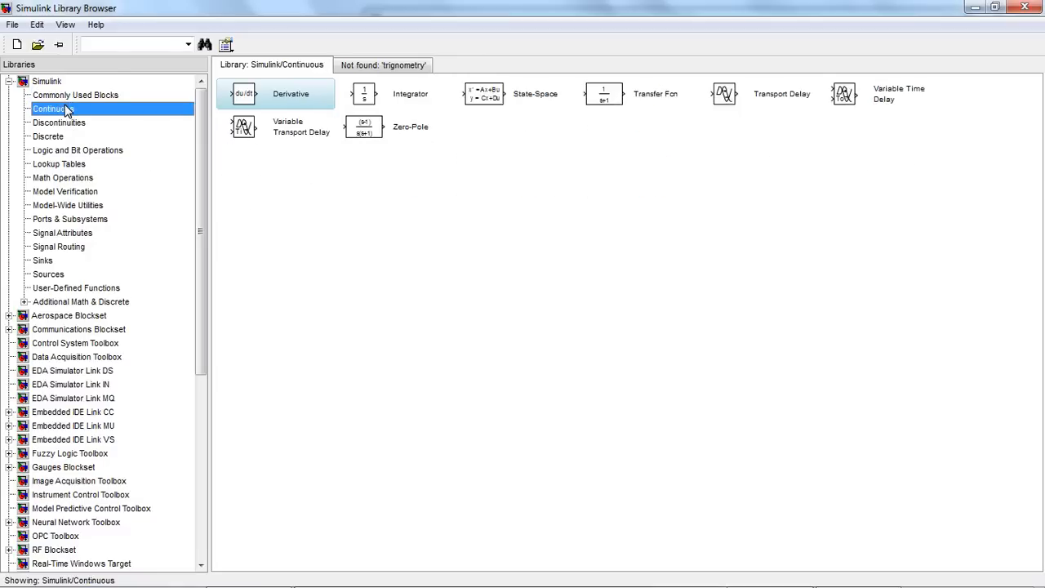
left_click(68, 178)
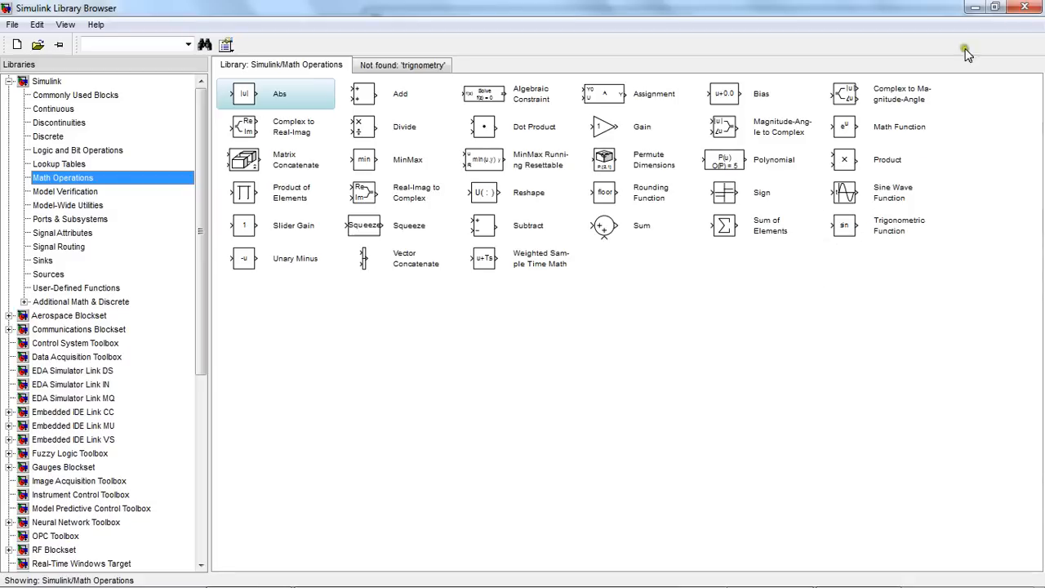
left_click(995, 7)
left_click_drag(367, 188, 360, 420)
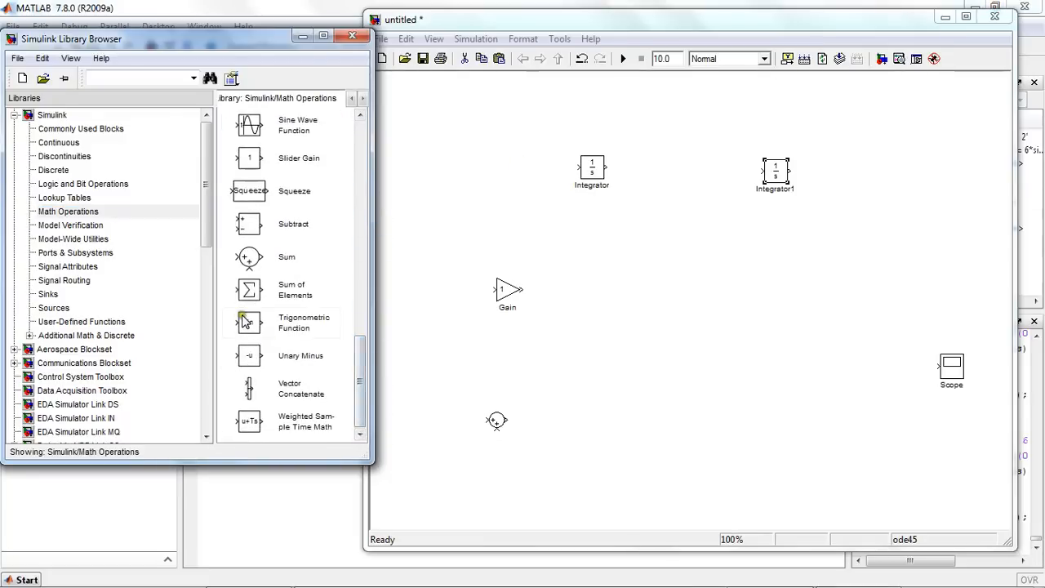
left_click_drag(265, 338, 638, 390)
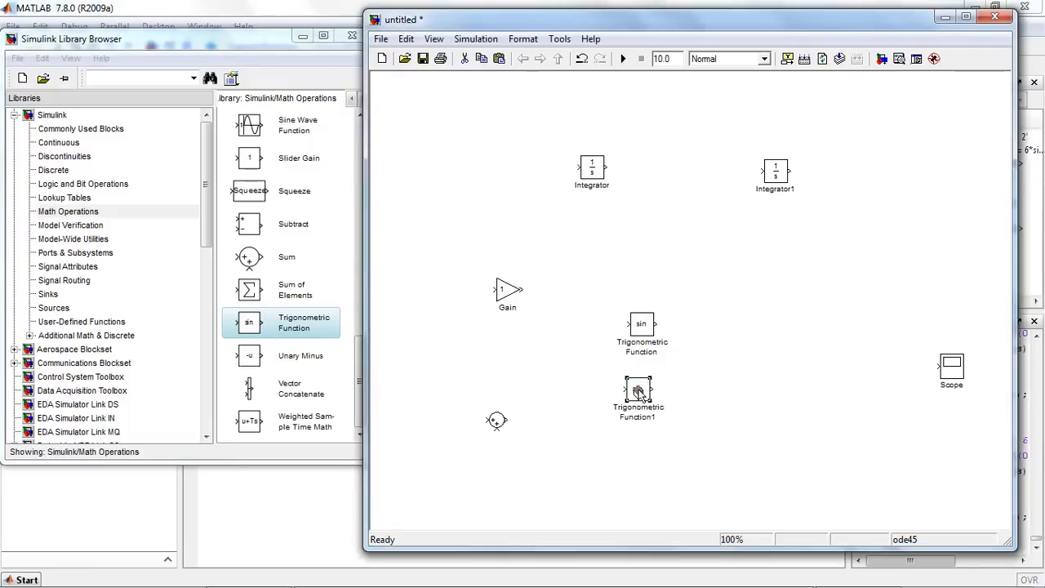
left_click(352, 35)
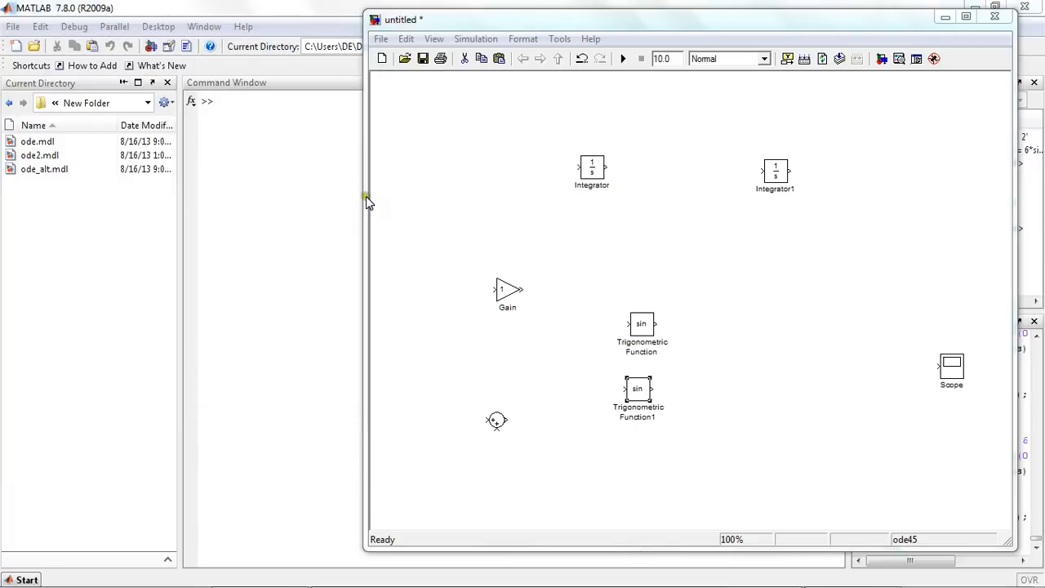
Widen the model window, enlarge the diagram to 125%, and shift the window to the right
left_click(387, 210)
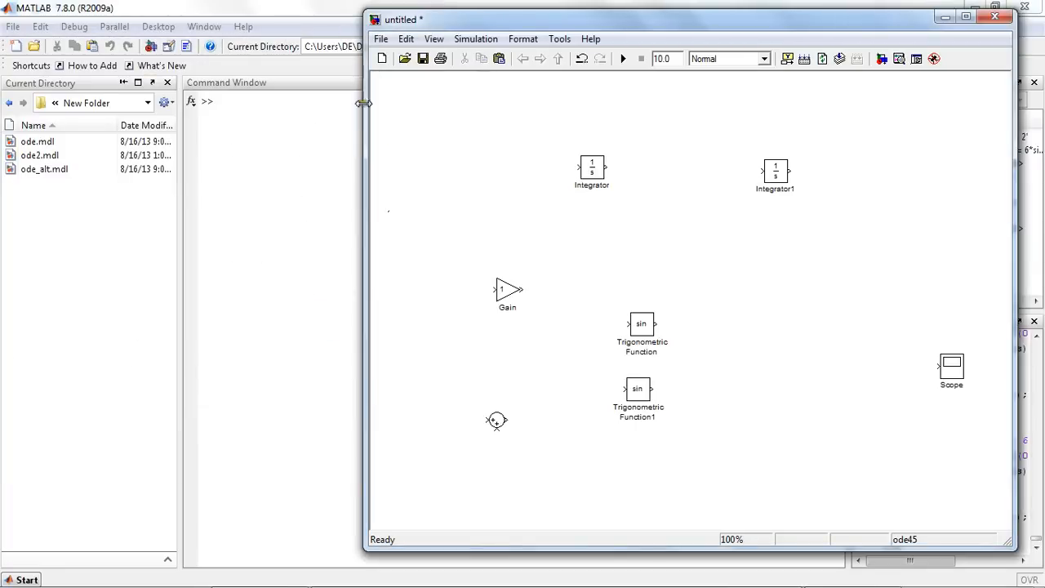
left_click_drag(362, 141, 105, 147)
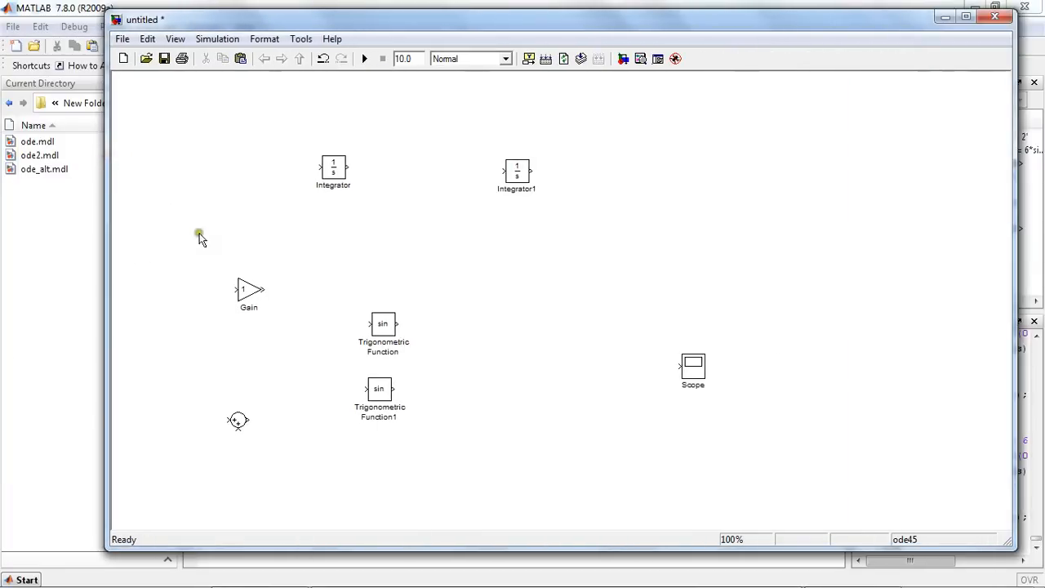
left_click(150, 40)
mouse_move(174, 39)
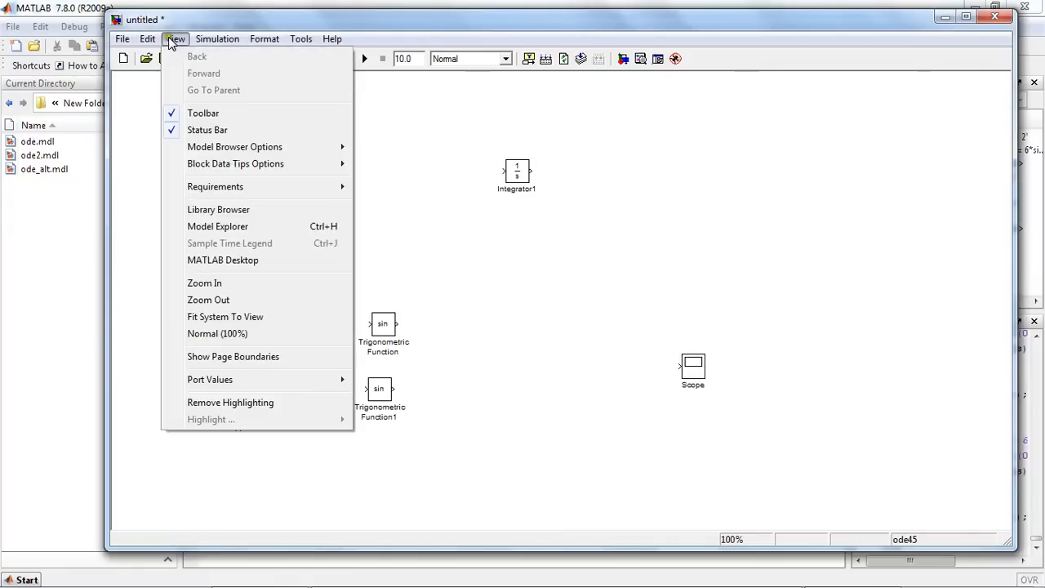
left_click(193, 283)
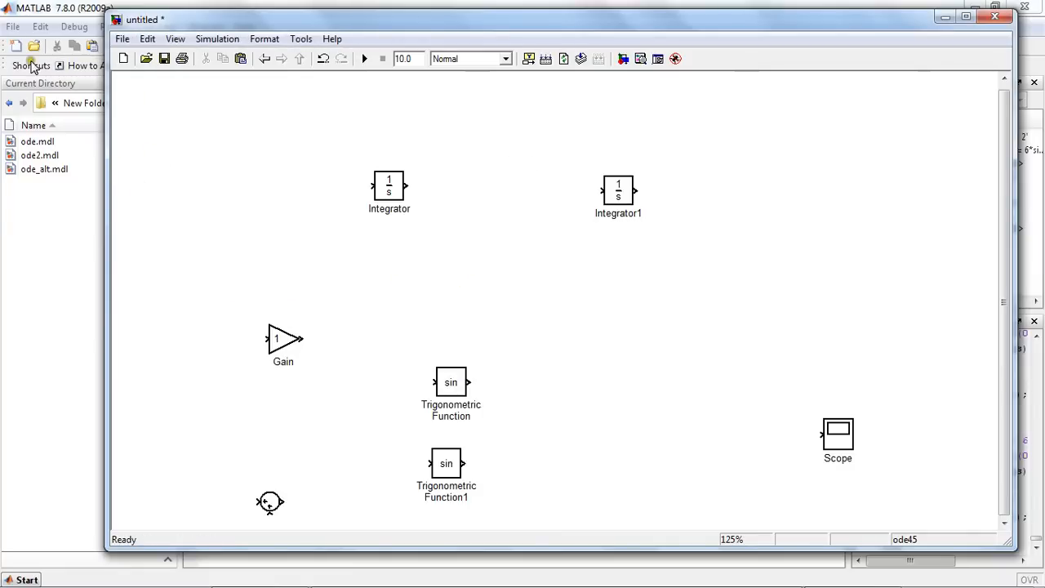
left_click_drag(156, 20, 257, 19)
Add a Clock block from the Sources library to the model and close the library browser
left_click(151, 41)
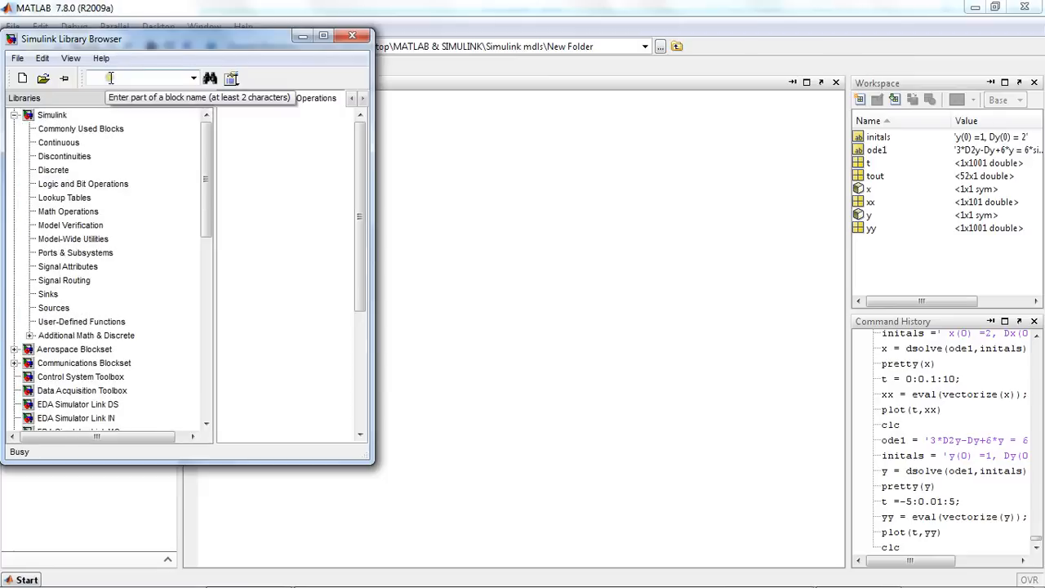
left_click(79, 130)
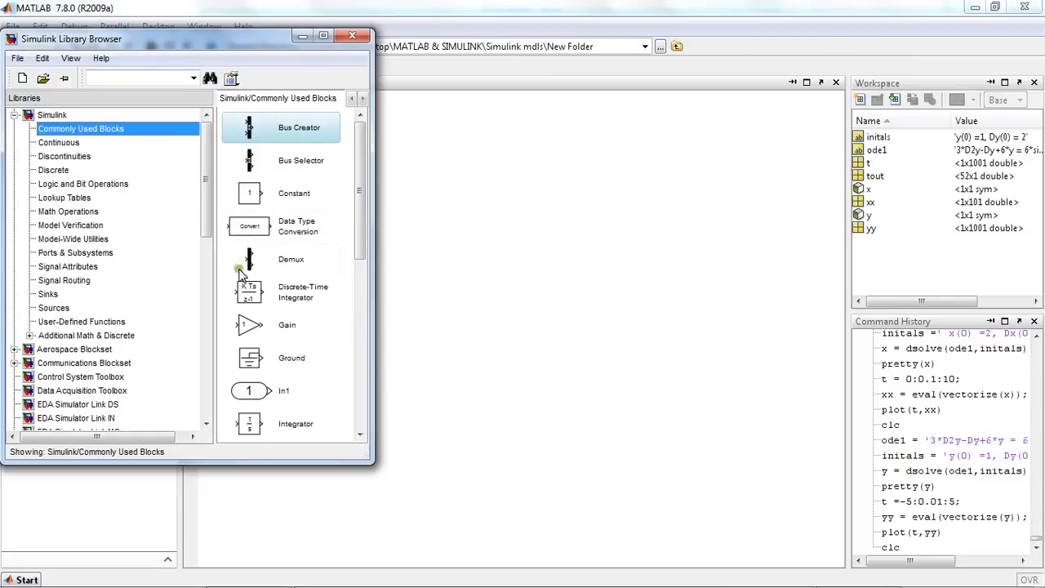
left_click_drag(356, 235, 362, 213)
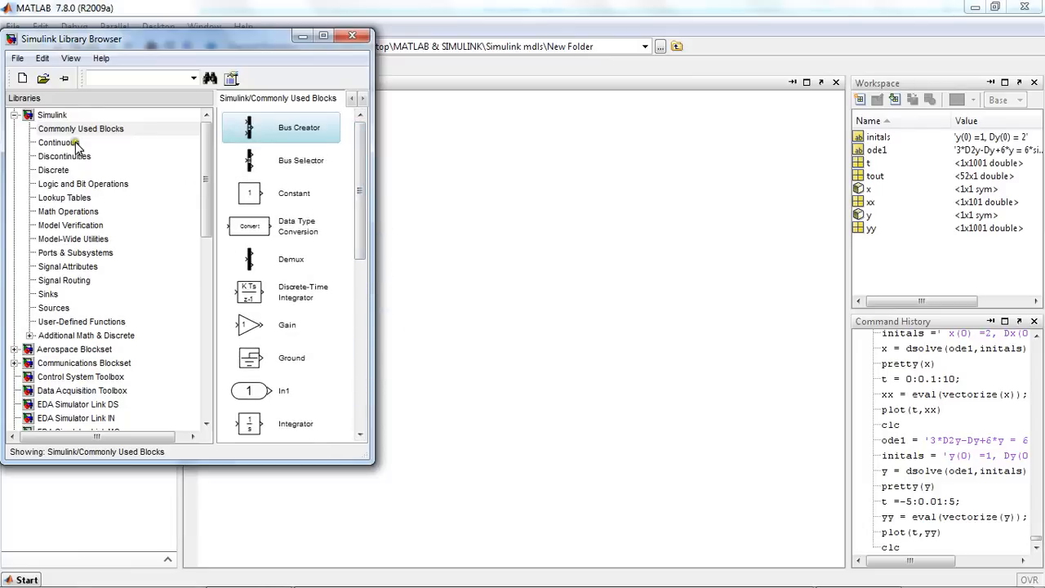
left_click(61, 308)
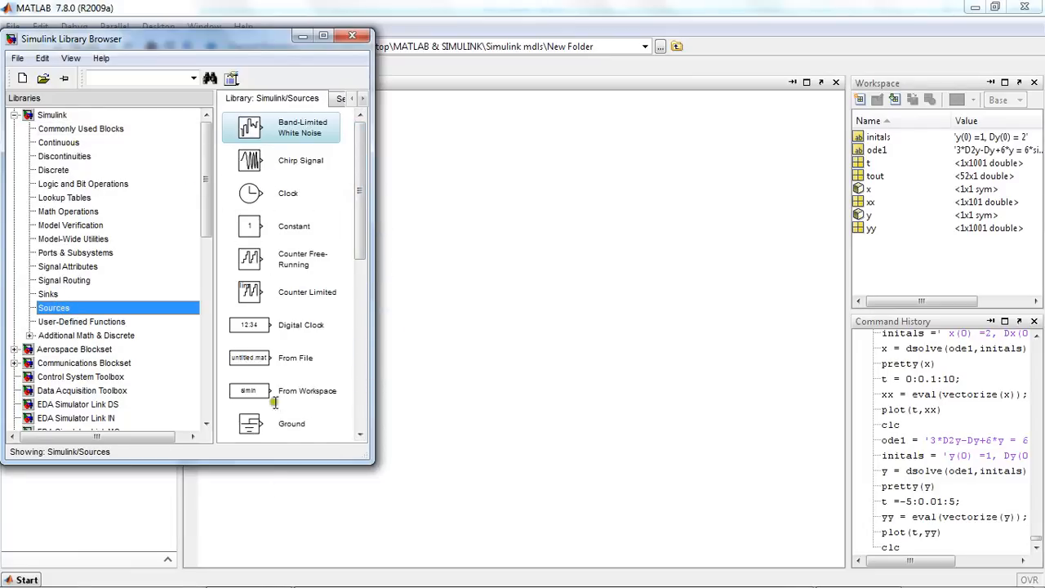
mouse_move(294, 584)
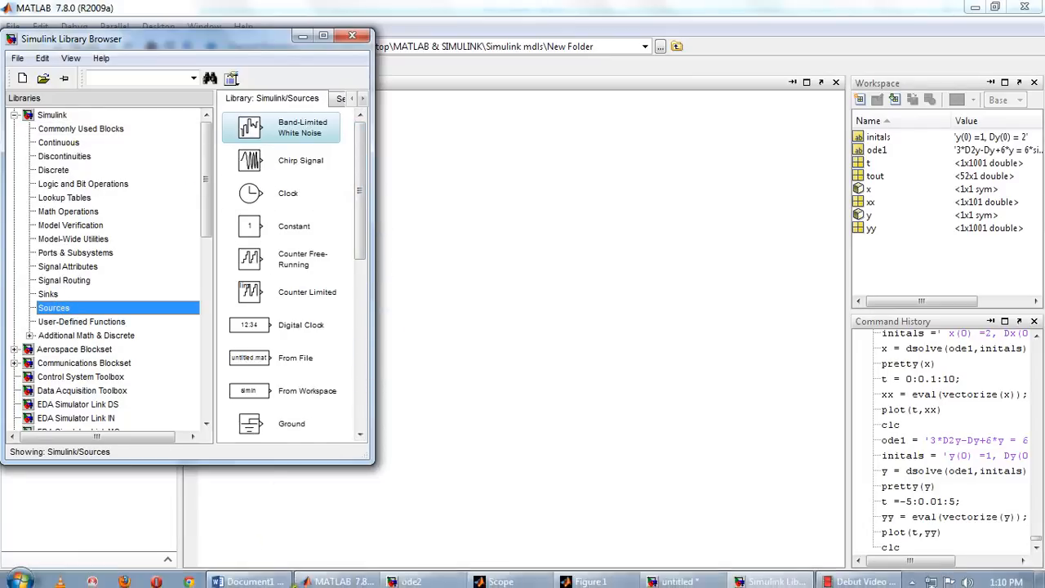
left_click(676, 576)
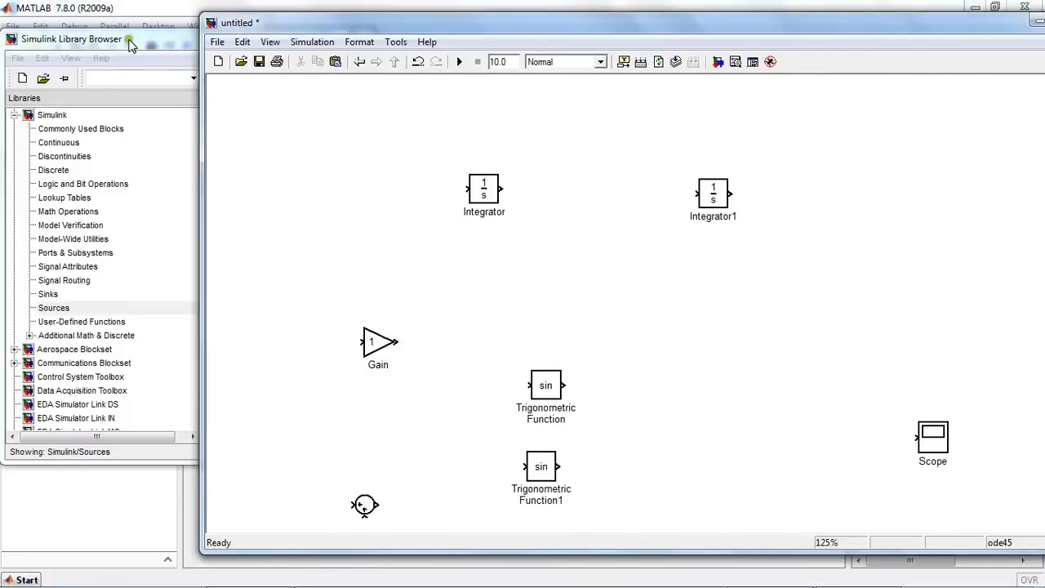
left_click(128, 44)
mouse_move(271, 196)
left_mouse_down()
mouse_move(274, 205)
mouse_move(417, 128)
mouse_move(265, 211)
left_mouse_up()
left_click(157, 44)
left_click(360, 37)
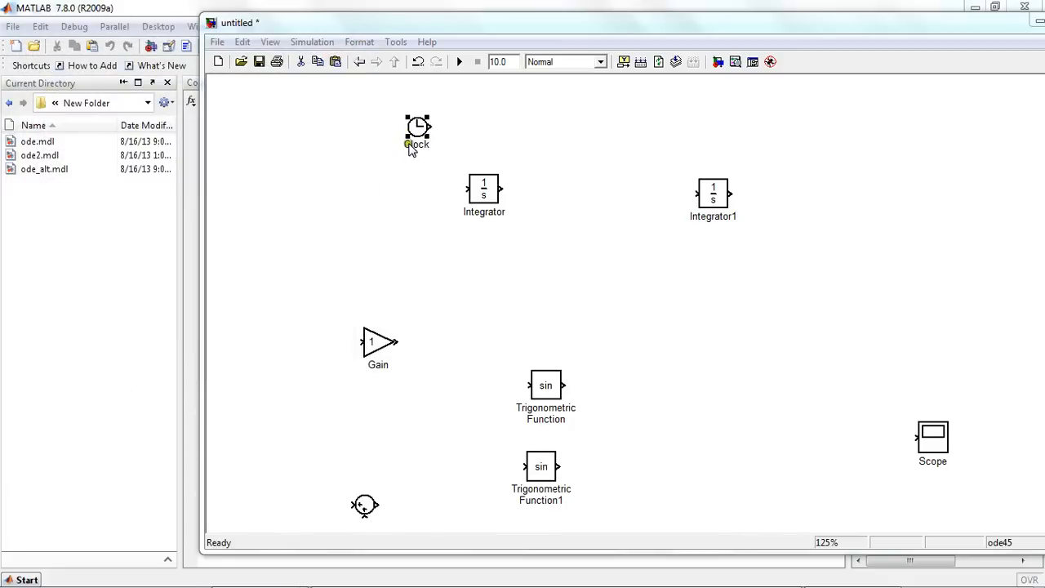
Arrange the Clock at the diagram's left with the two Trigonometric Function blocks stacked beside it, and move the Gain near the Scope
left_click_drag(411, 151, 254, 224)
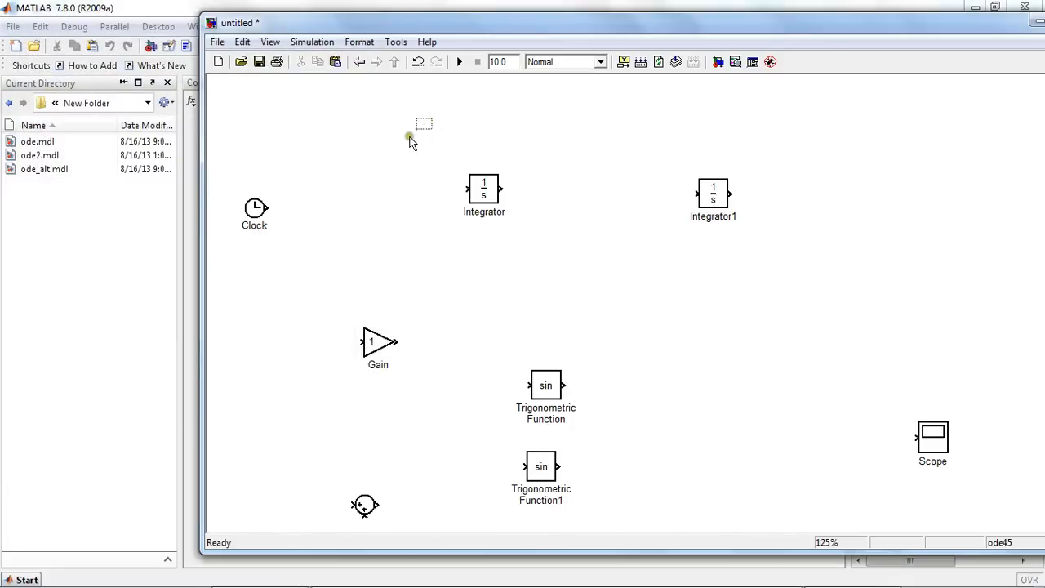
left_click_drag(539, 394, 344, 154)
left_click(373, 345)
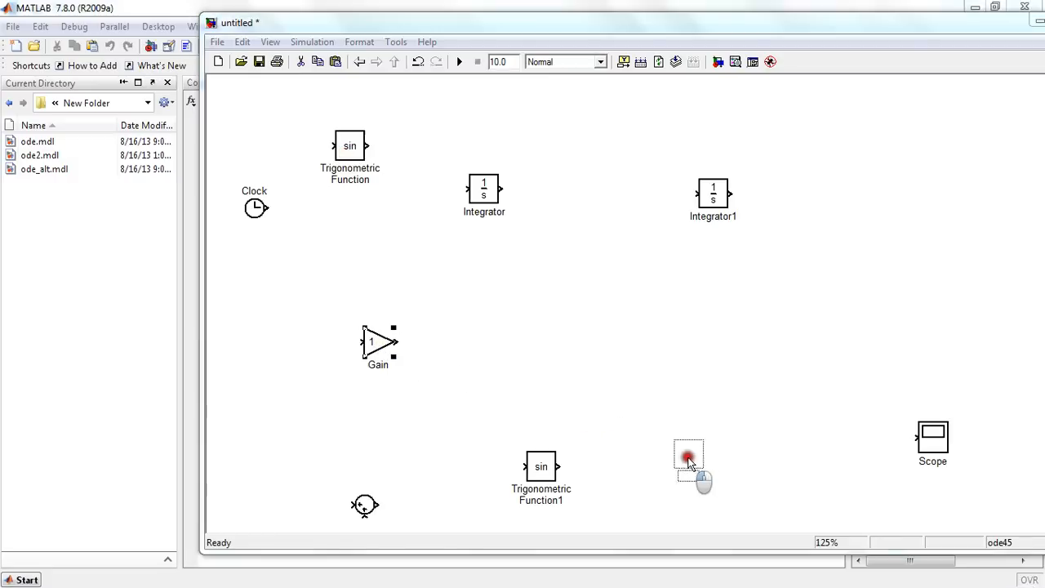
left_click_drag(688, 460, 688, 457)
left_click_drag(540, 464, 348, 311)
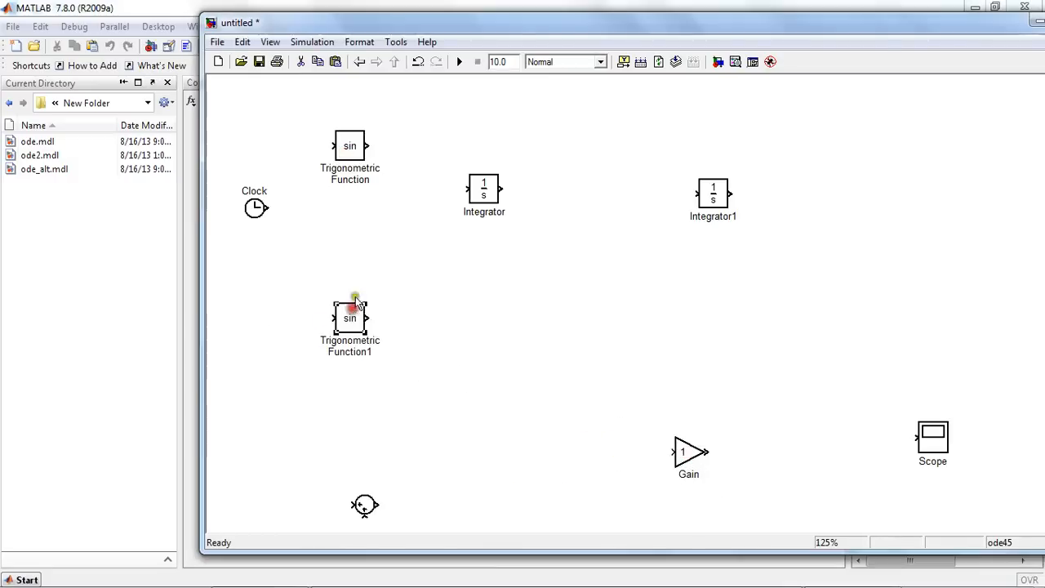
Set the lower Trigonometric Function block to cos and connect the Clock output to both trigonometric blocks
double_click(352, 149)
left_click(486, 262)
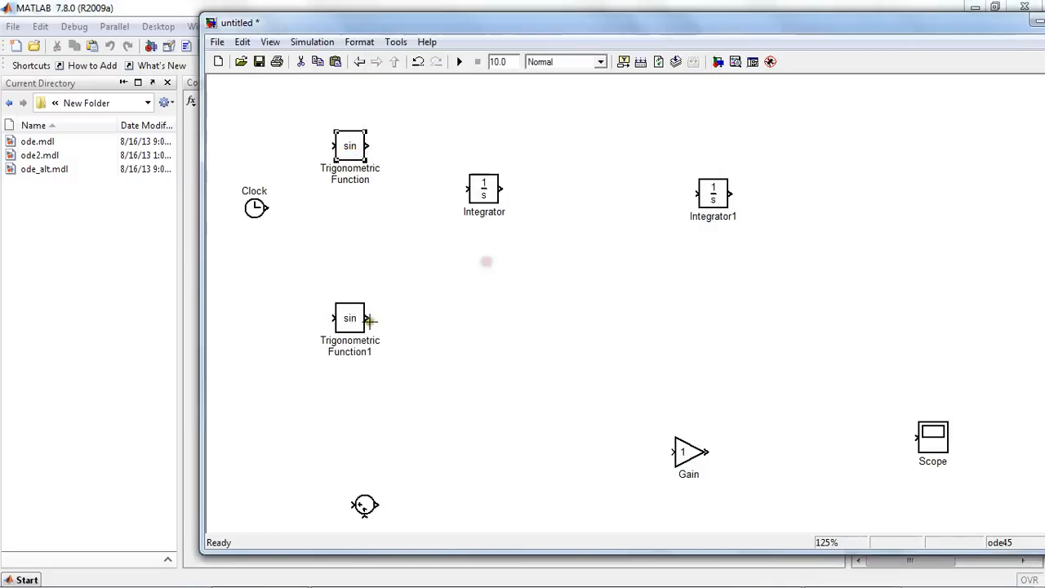
double_click(361, 319)
left_click(489, 295)
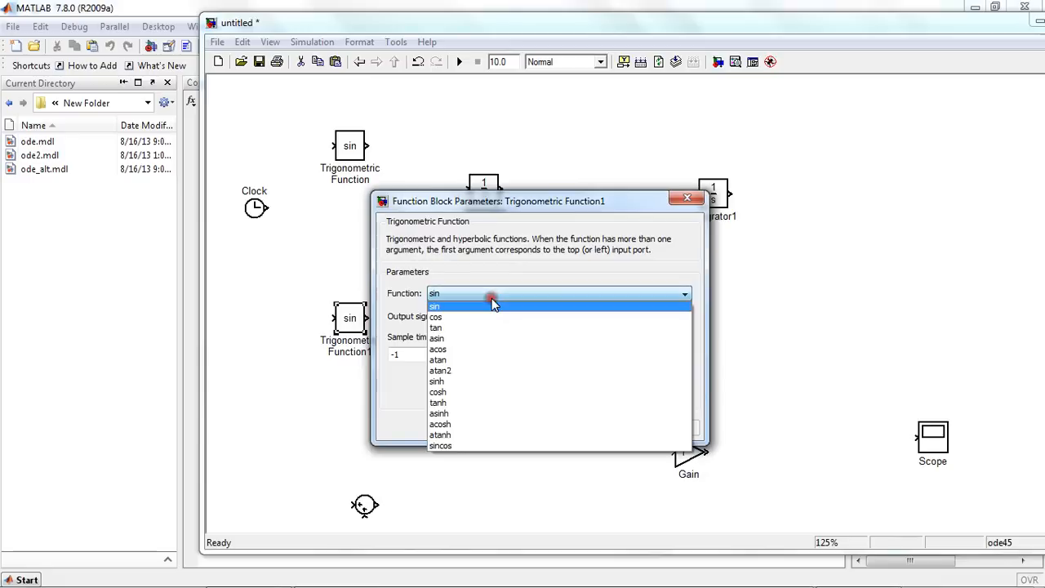
left_click(481, 318)
left_click(478, 427)
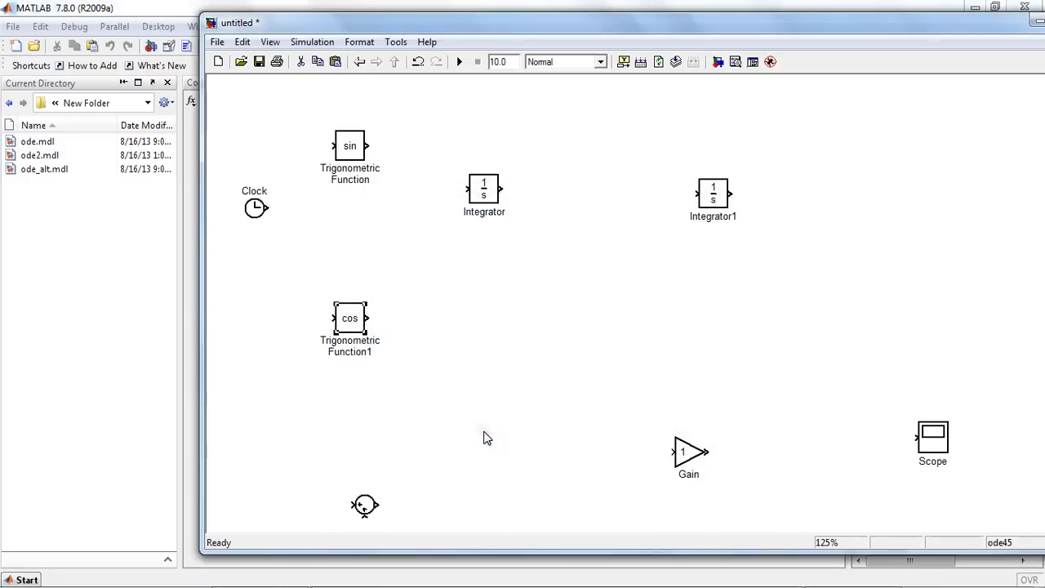
left_click_drag(267, 208, 333, 147)
left_click_drag(292, 207, 329, 318)
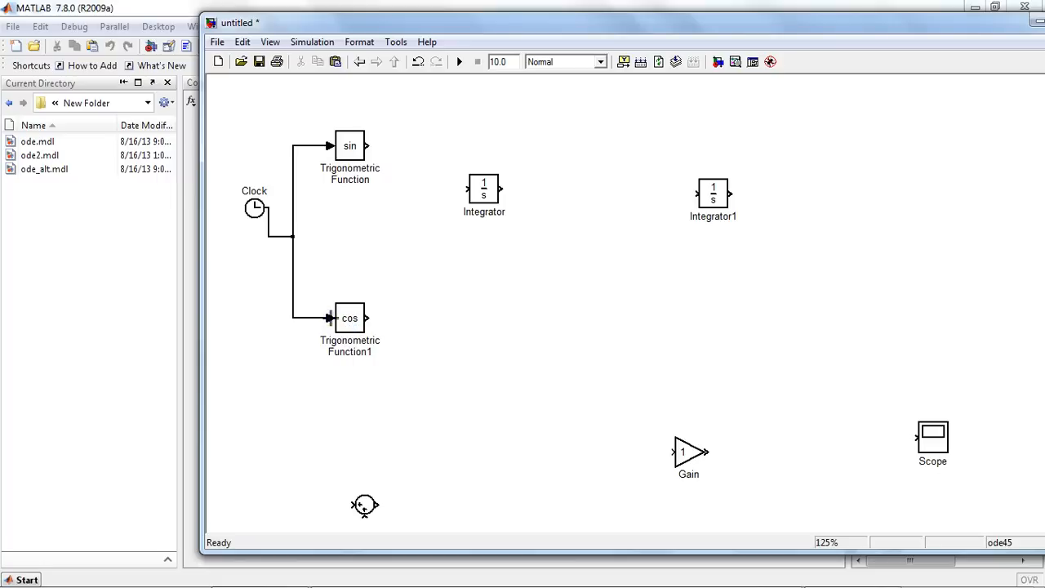
Move the first Integrator down out of the way, place the Gain beside the sine block, and set its gain to 2
left_click_drag(487, 180, 558, 441)
left_click_drag(695, 448, 425, 140)
double_click(421, 145)
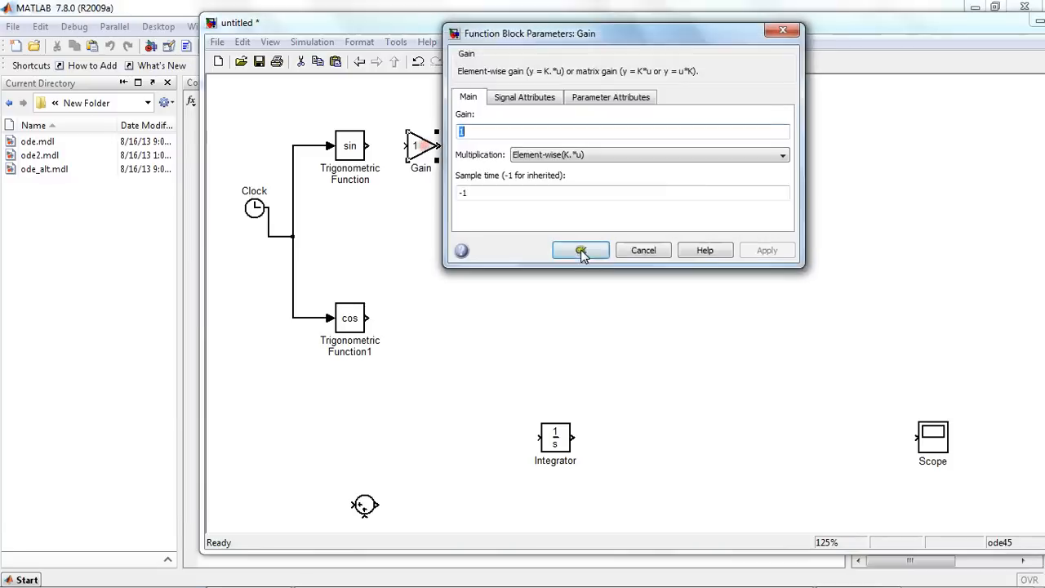
type("2")
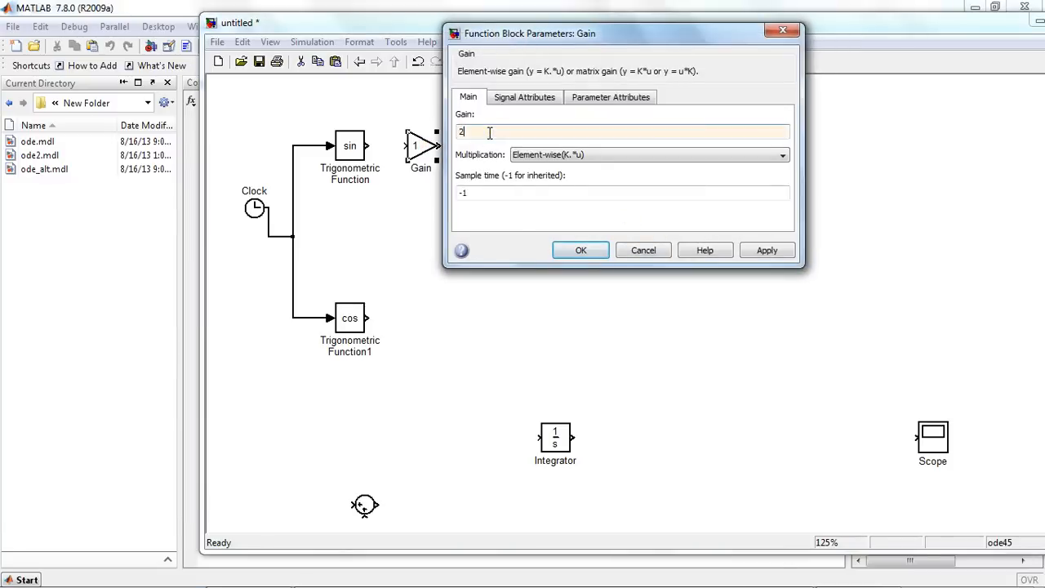
left_click(577, 253)
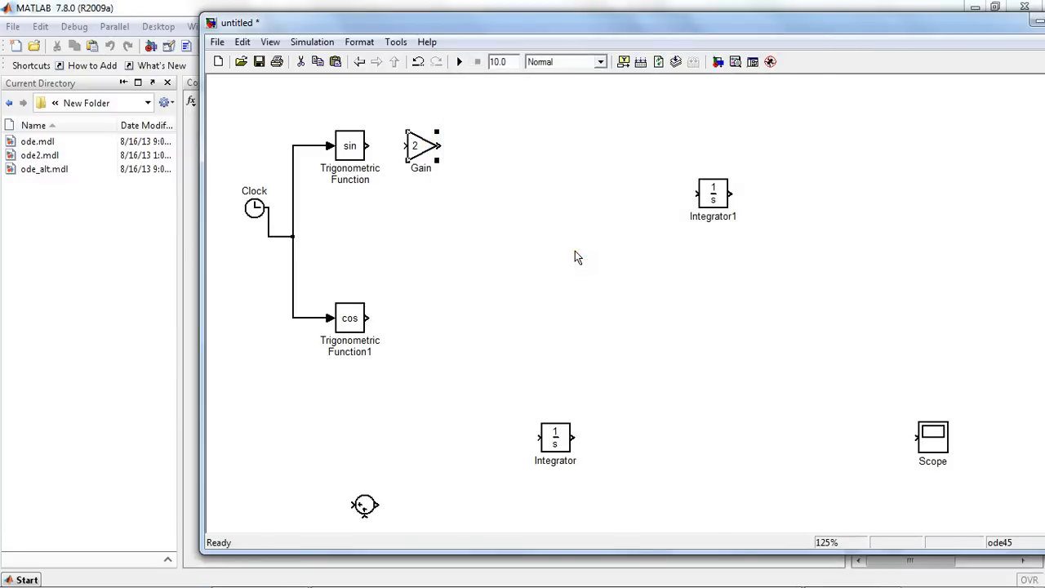
Check the rearranged Problem no 2 equation in the Word document and connect the sine block to the Gain block in the model
key("super+Tab")
key("Tab")
key("Tab")
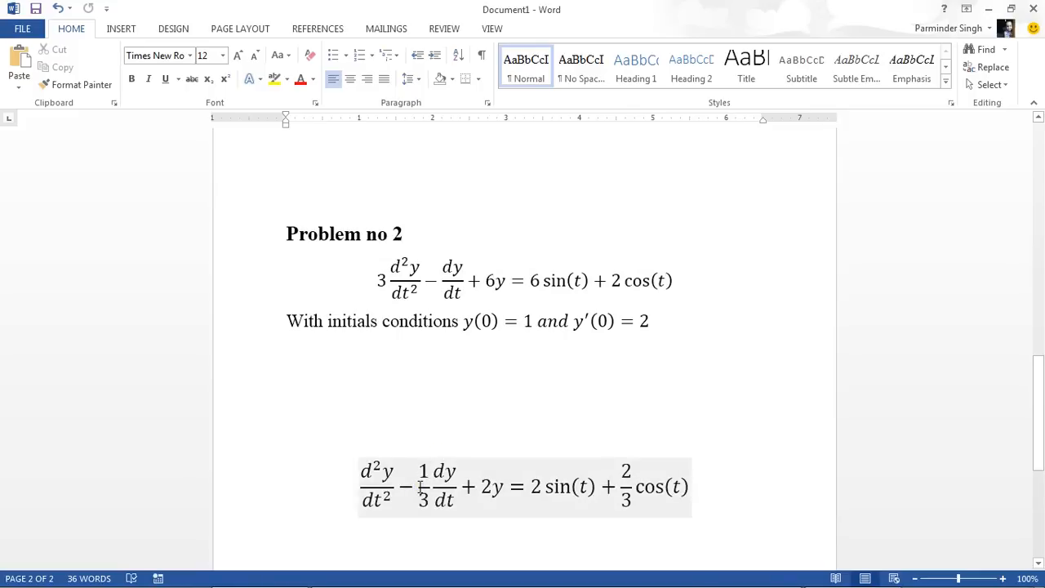
key("super+Tab")
key("super+Tab")
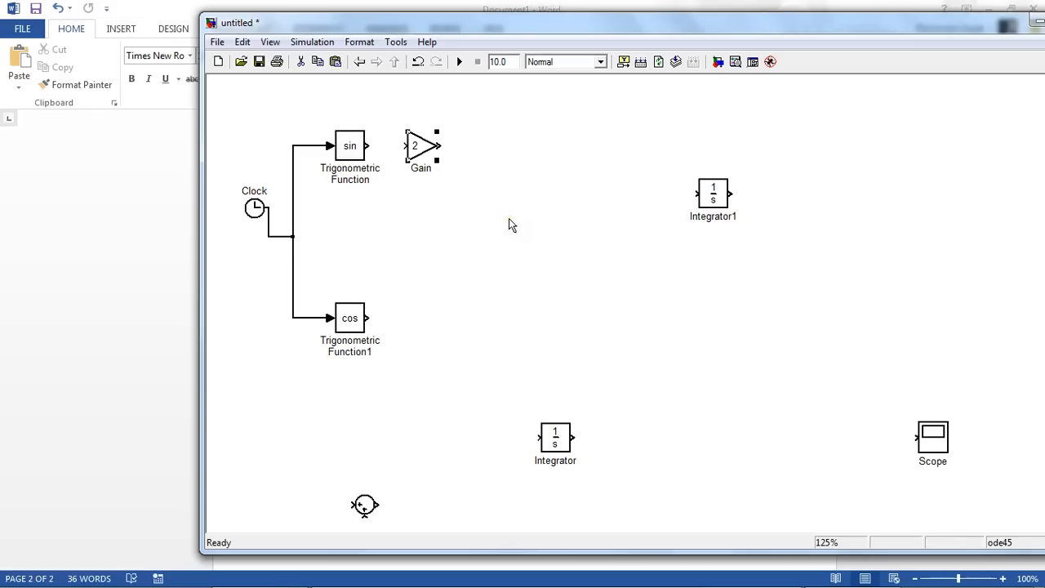
left_click_drag(367, 145, 408, 146)
Duplicate the sine branch's Gain block and place the copy beside the cos block
left_click(415, 146)
key("ctrl+v")
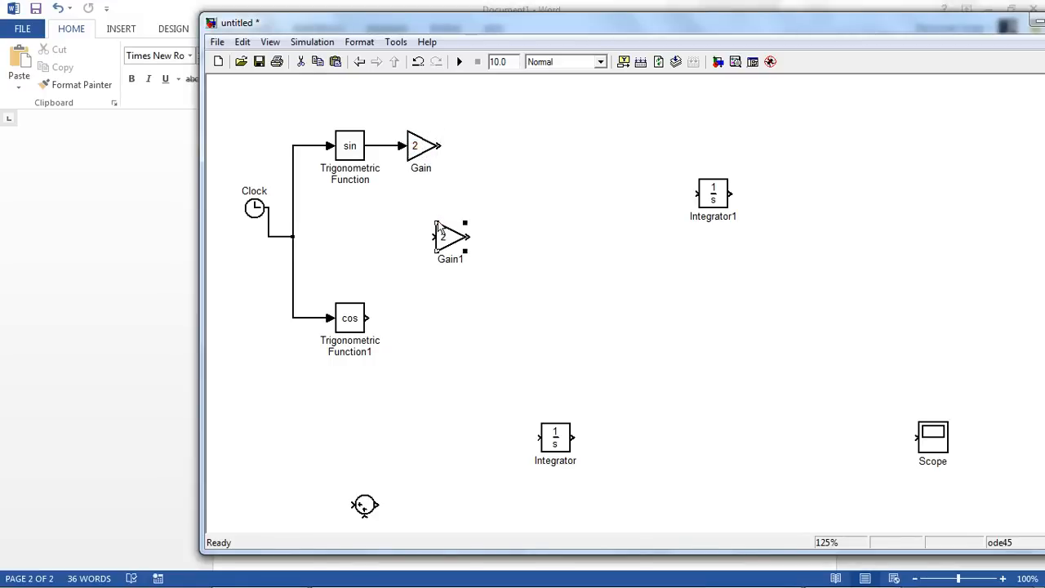
left_click_drag(441, 240, 411, 313)
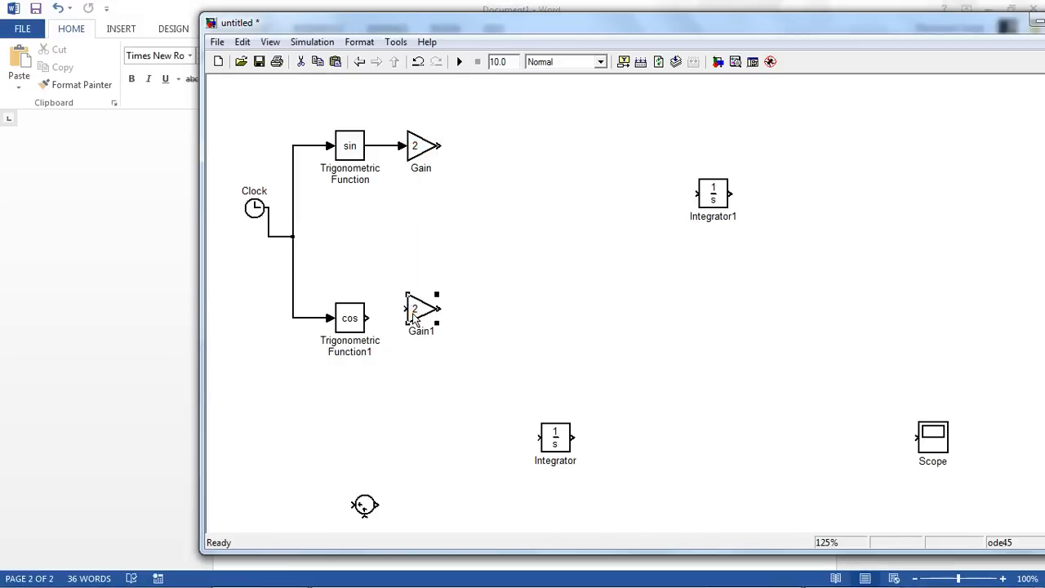
Set the copied Gain block's gain to 2/3 and connect the cos block's output to it
double_click(415, 313)
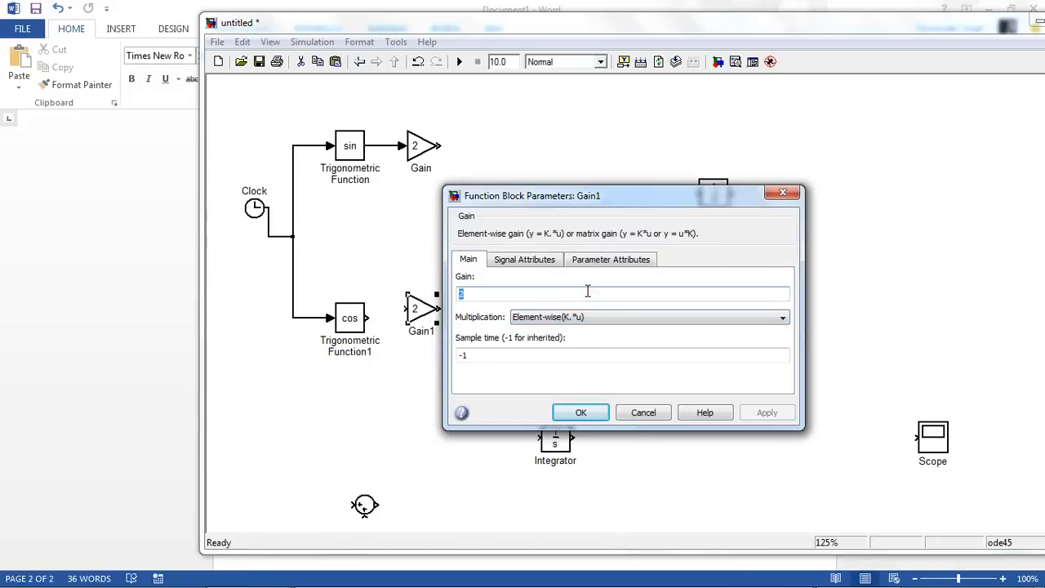
type("2")
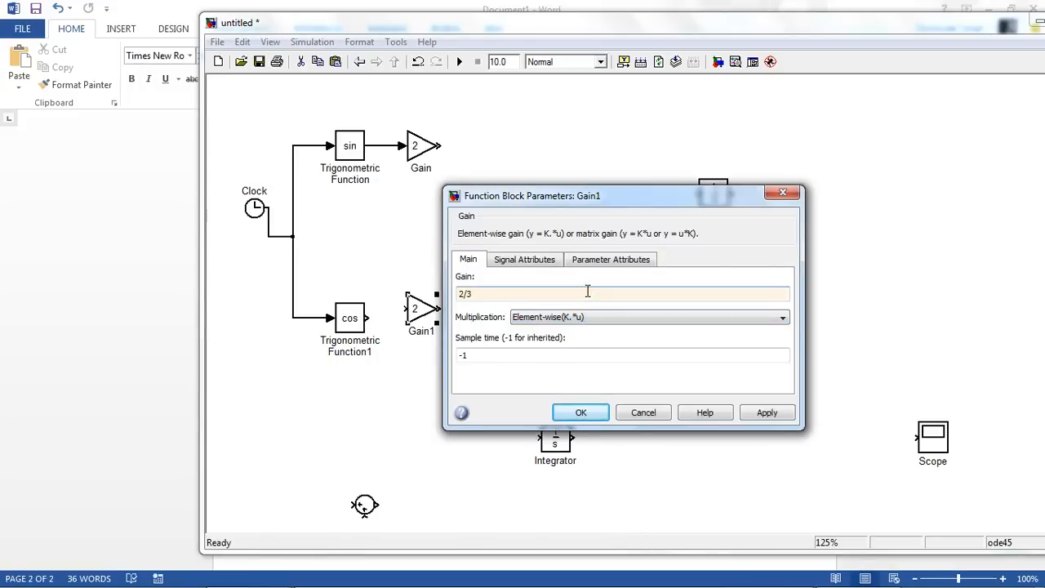
left_click(581, 412)
left_click(416, 311)
left_click_drag(419, 312, 411, 325)
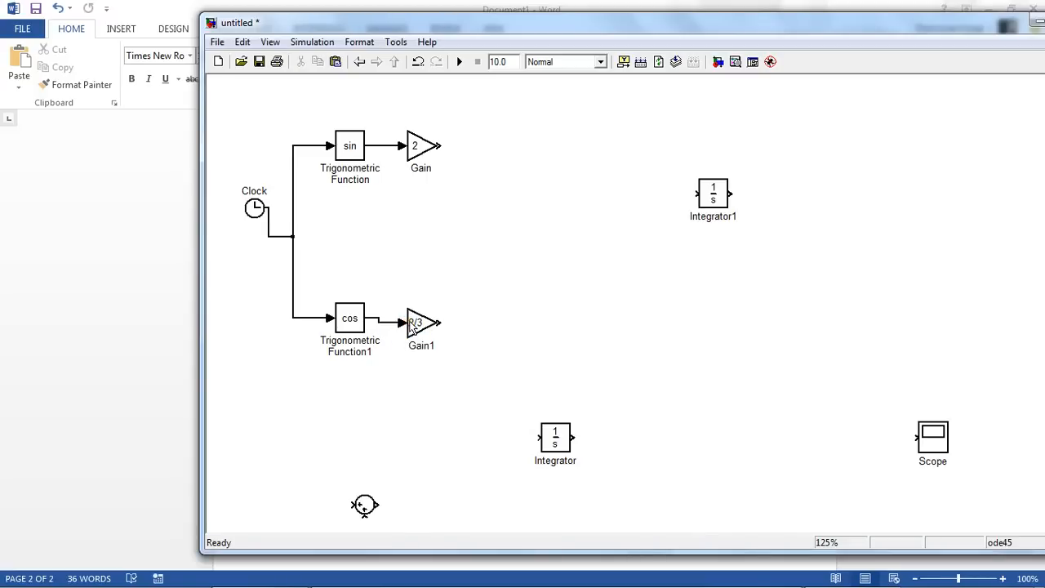
Move the Sum block between the two gain branches, connect both Gain outputs to it, and add a second Sum block beyond it
left_click_drag(365, 504, 506, 223)
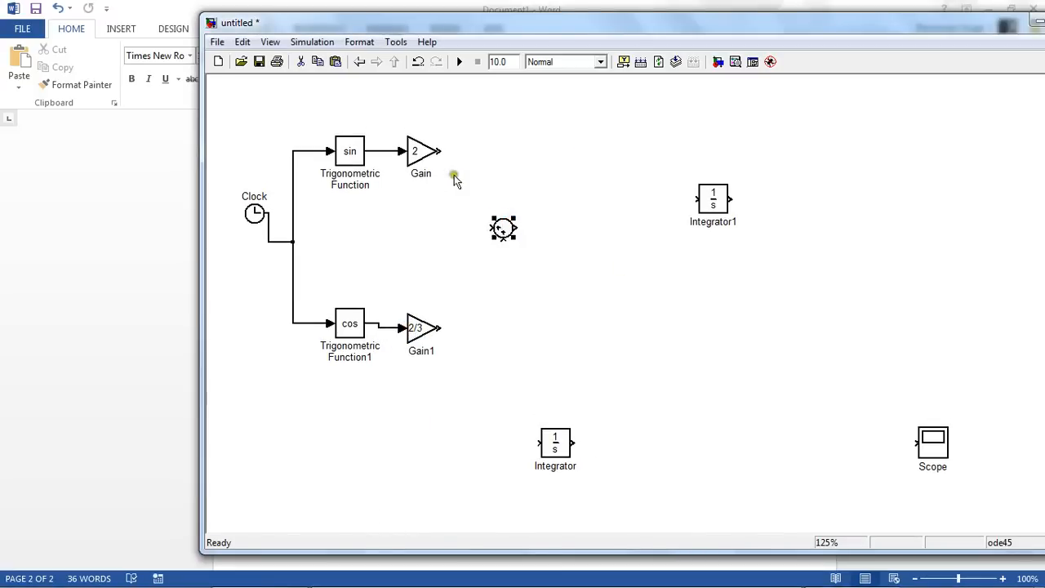
left_click_drag(441, 151, 490, 227)
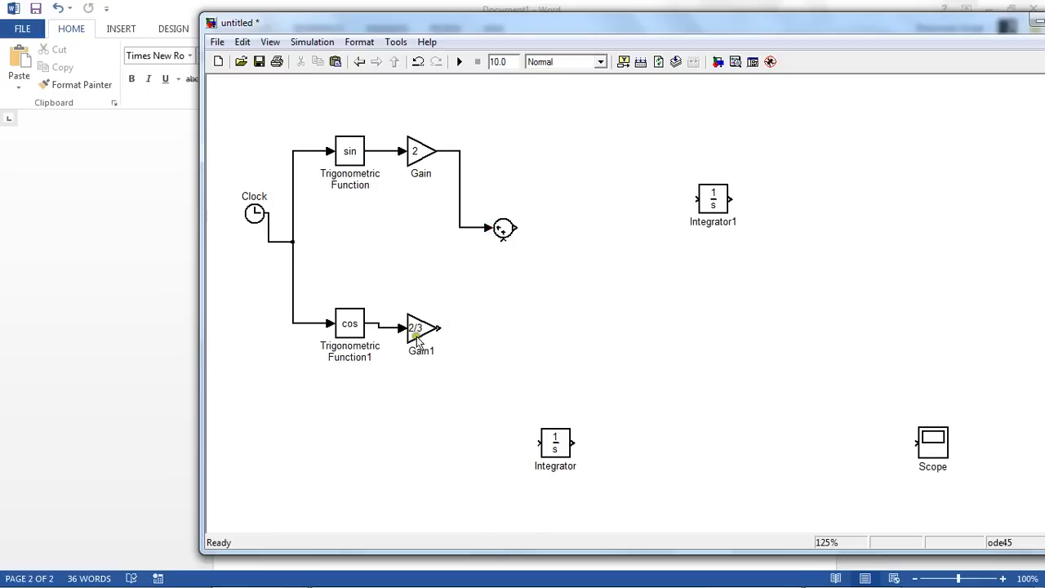
left_click_drag(440, 328, 558, 205)
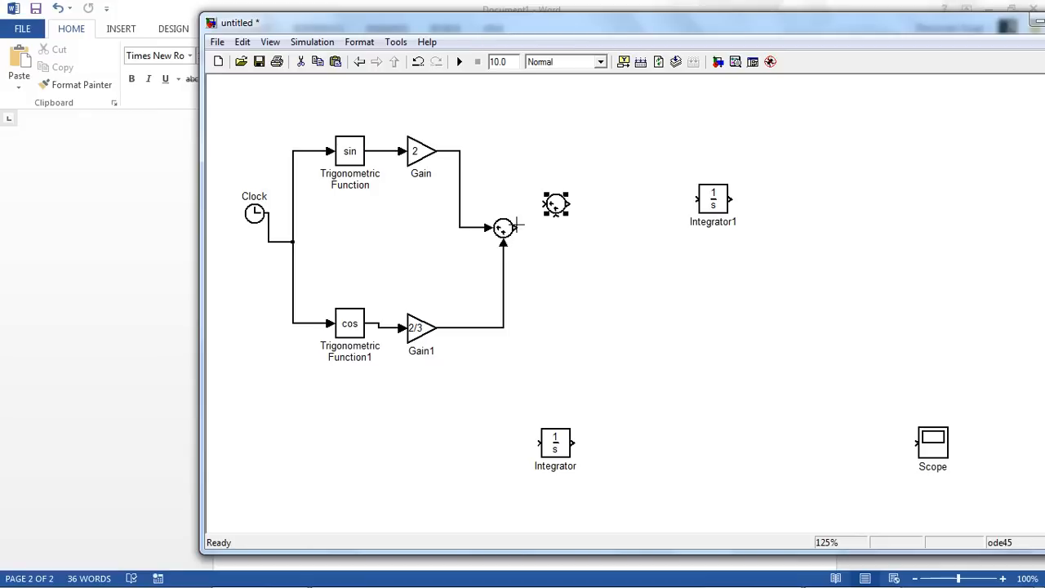
Wire the first Sum through the second Sum into Integrator1 and label the integrator's input signal d2x/dt2
left_click_drag(516, 227, 543, 203)
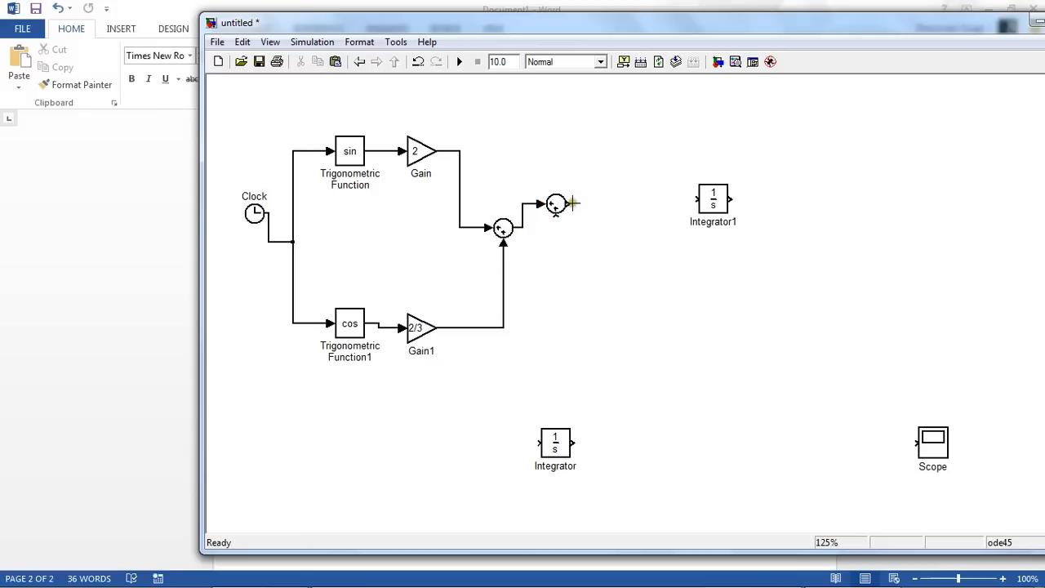
left_click_drag(715, 206, 622, 203)
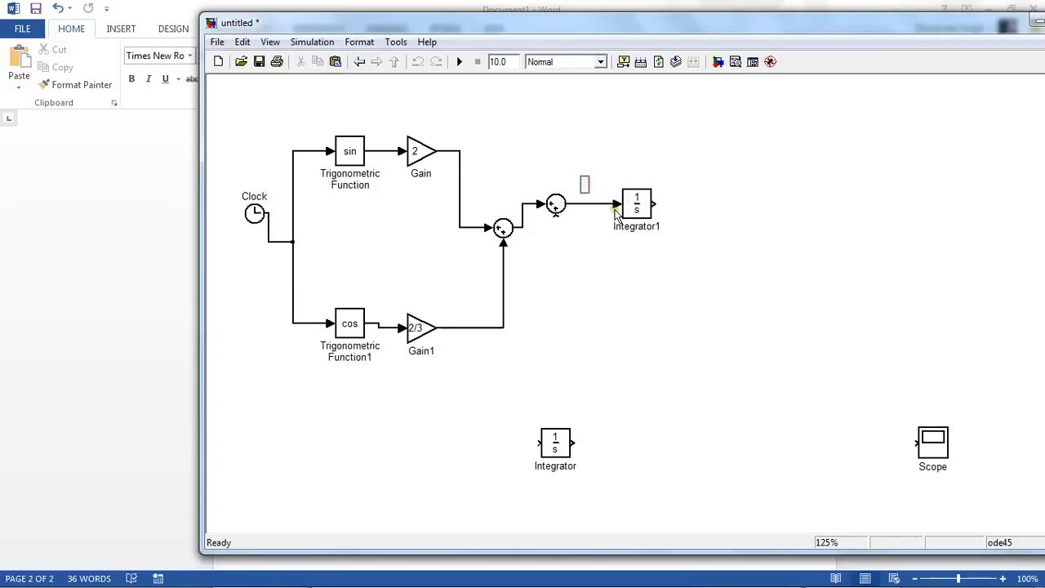
type("x/dt2")
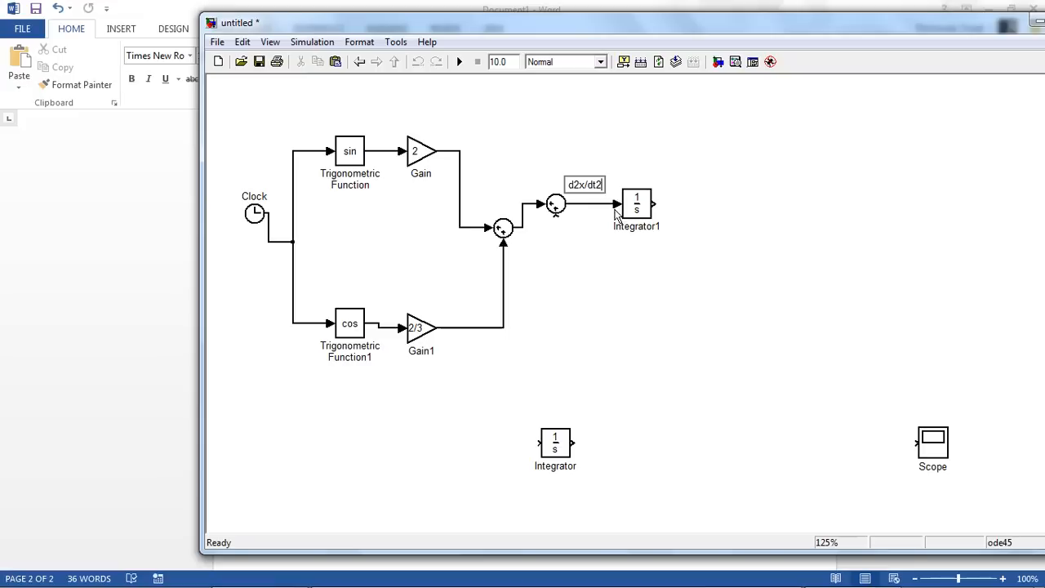
Wire Integrator1 through the other Integrator to the repositioned Scope, labelling the signal between the two integrators dx/dt
left_click_drag(654, 203, 747, 207)
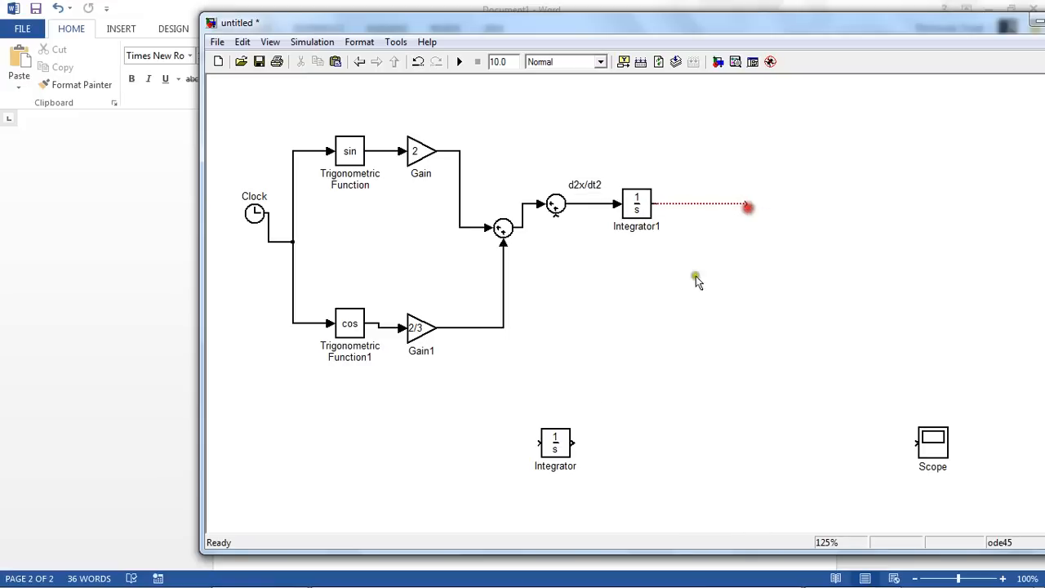
left_click_drag(567, 440, 777, 202)
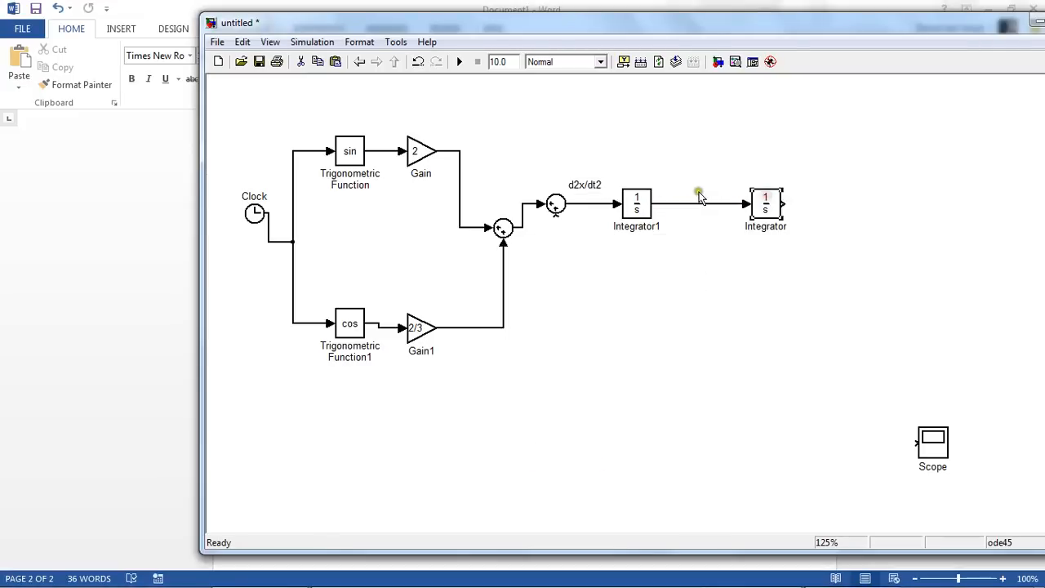
left_click(699, 196)
type("dx")
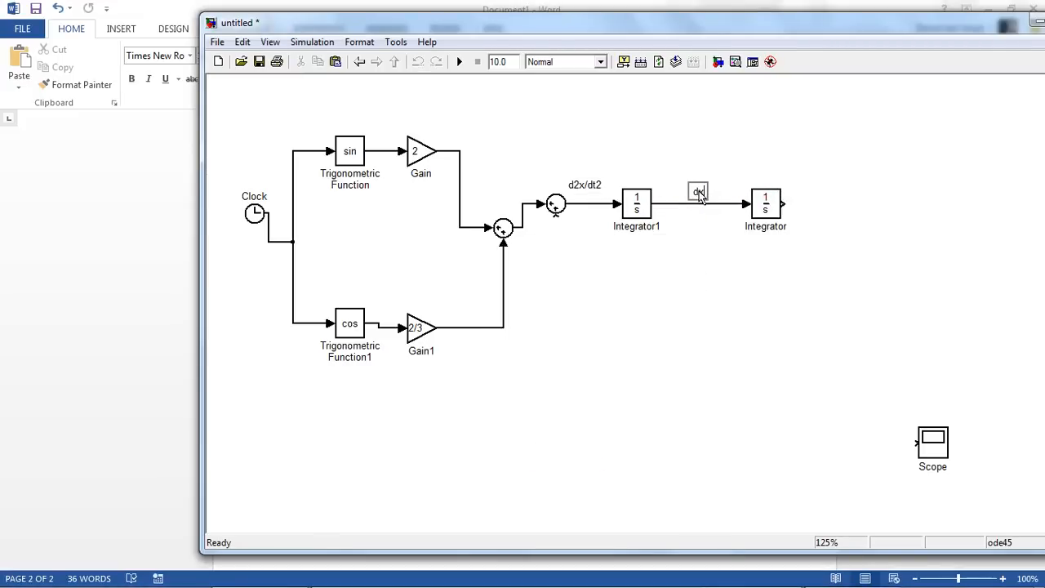
type("/dt")
left_click_drag(932, 441, 950, 256)
left_click_drag(786, 203, 938, 262)
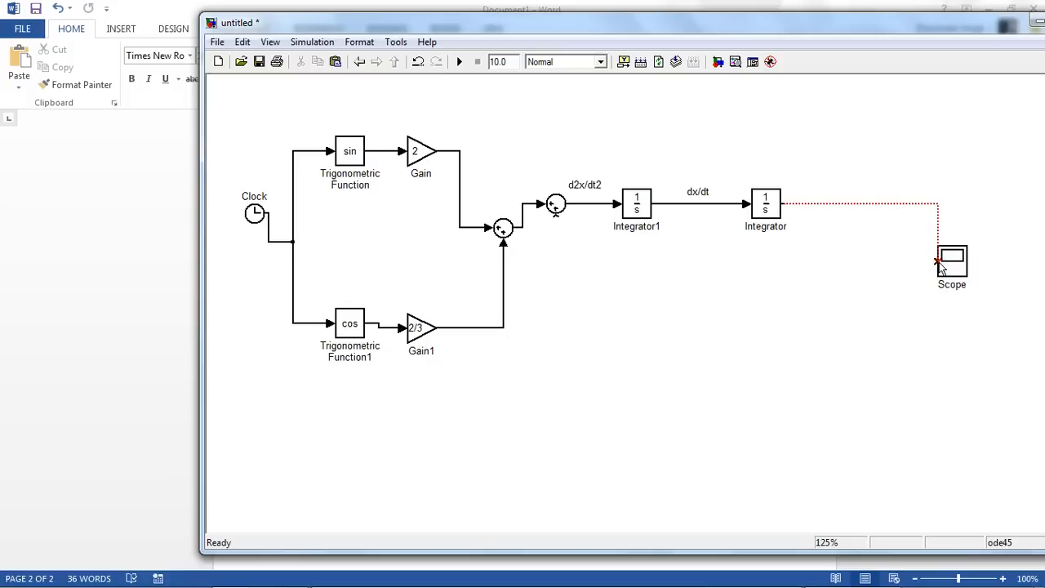
Add a copy of the gain-of-2 block below the line joining the two integrators
left_click(418, 155)
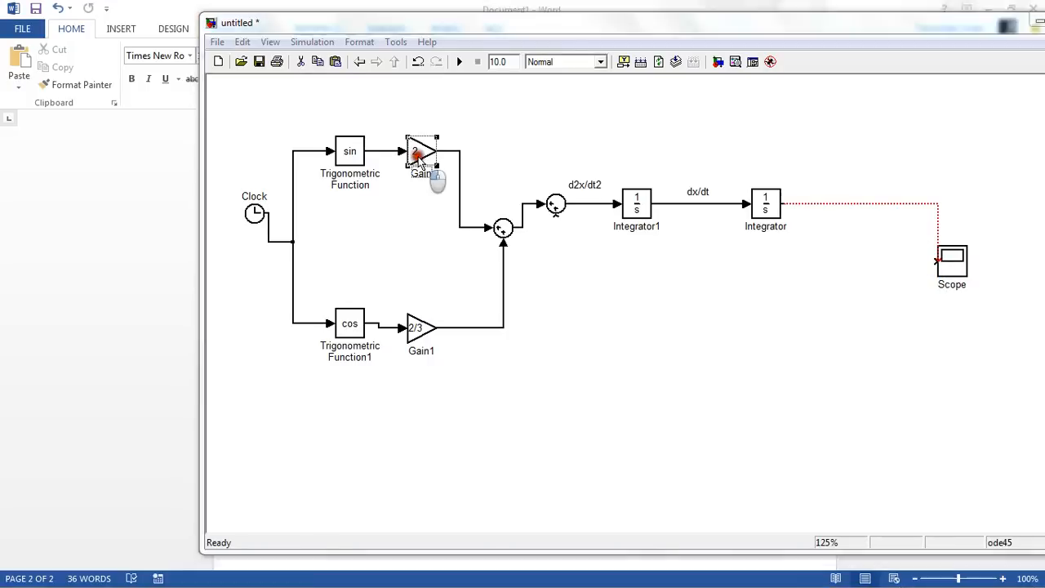
left_click(684, 322)
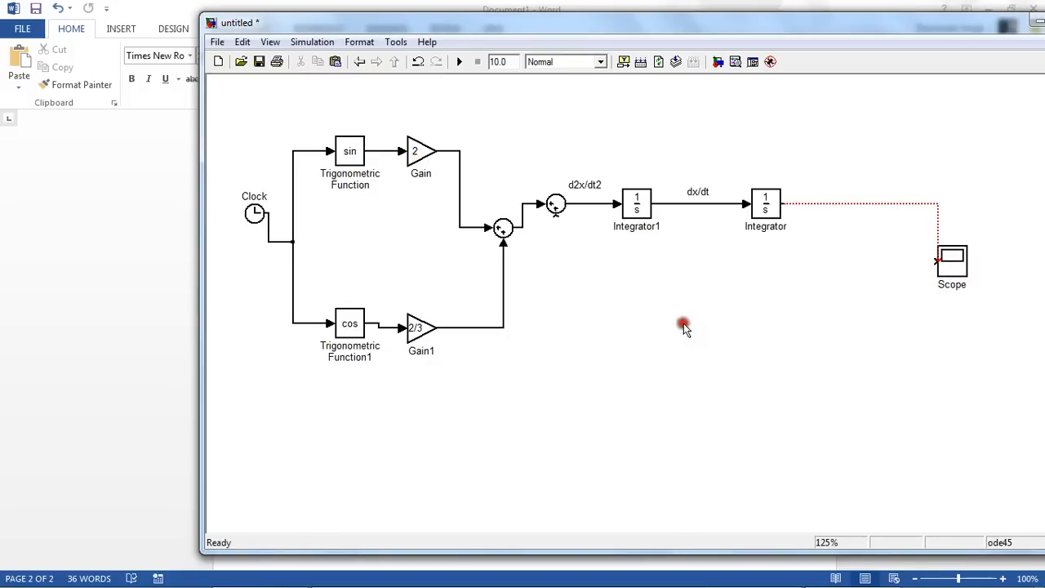
key("ctrl+v")
left_click_drag(675, 343, 690, 278)
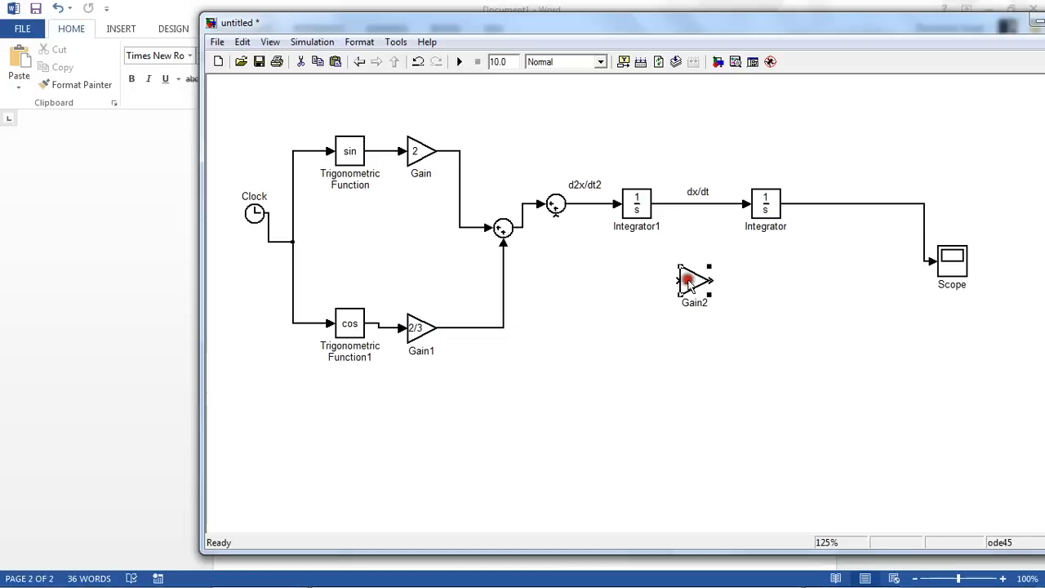
Rotate the new Gain block clockwise twice so it points backward, and place it beneath Integrator1
right_click(688, 282)
mouse_move(722, 520)
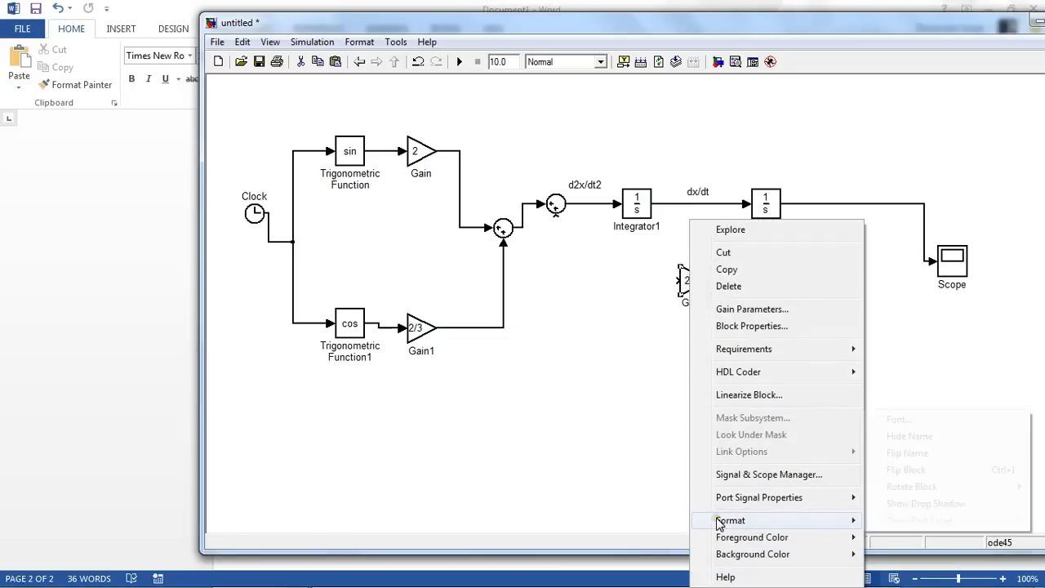
mouse_move(898, 486)
left_click(839, 488)
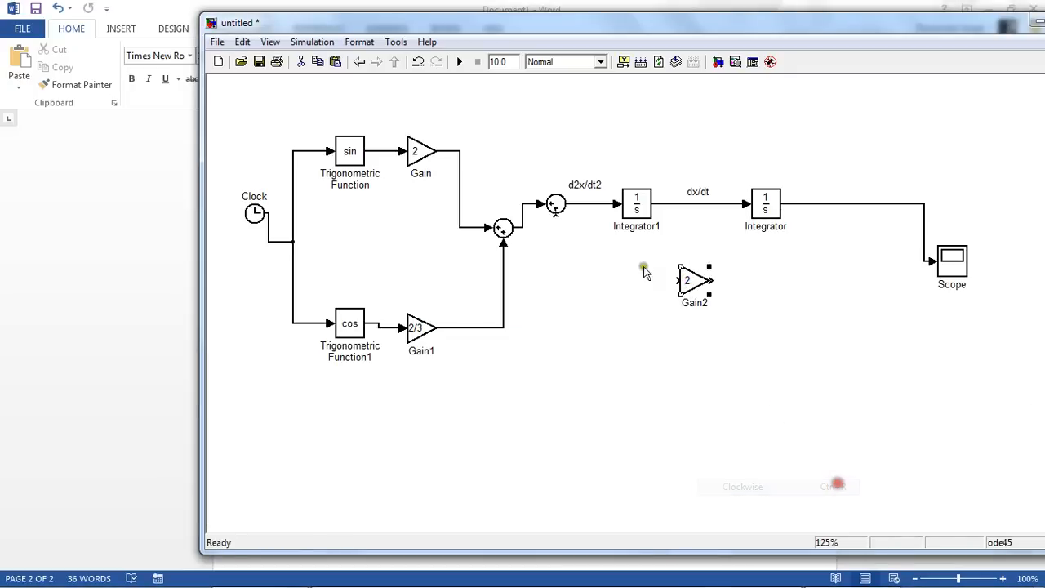
right_click(700, 278)
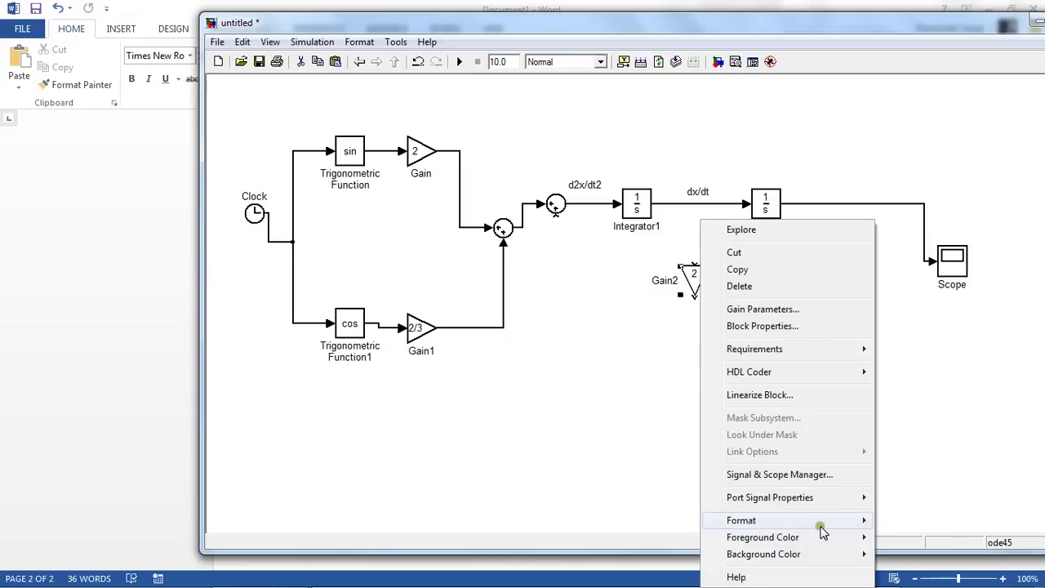
mouse_move(858, 520)
mouse_move(898, 487)
left_click(851, 486)
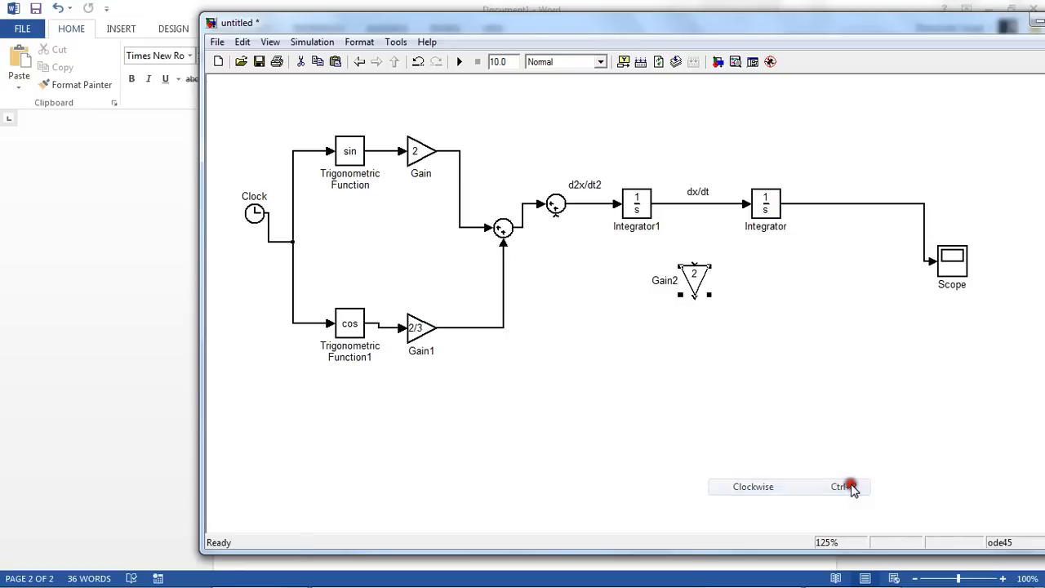
left_click_drag(690, 281, 623, 278)
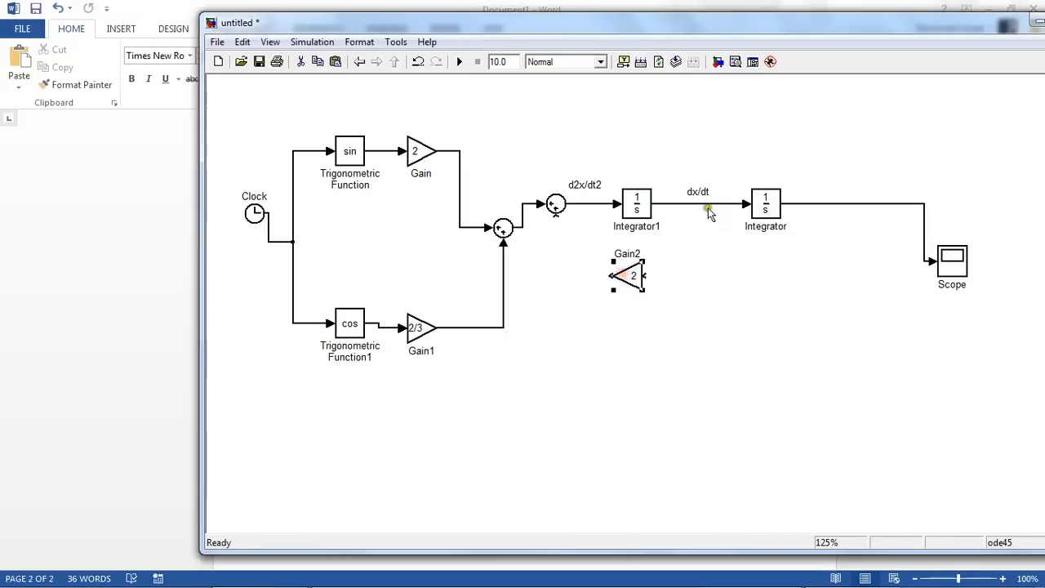
Feed the dx/dt signal back through the rotated Gain block, set to 1/3, into the second Sum block's free input
left_click_drag(704, 204, 644, 276)
double_click(630, 278)
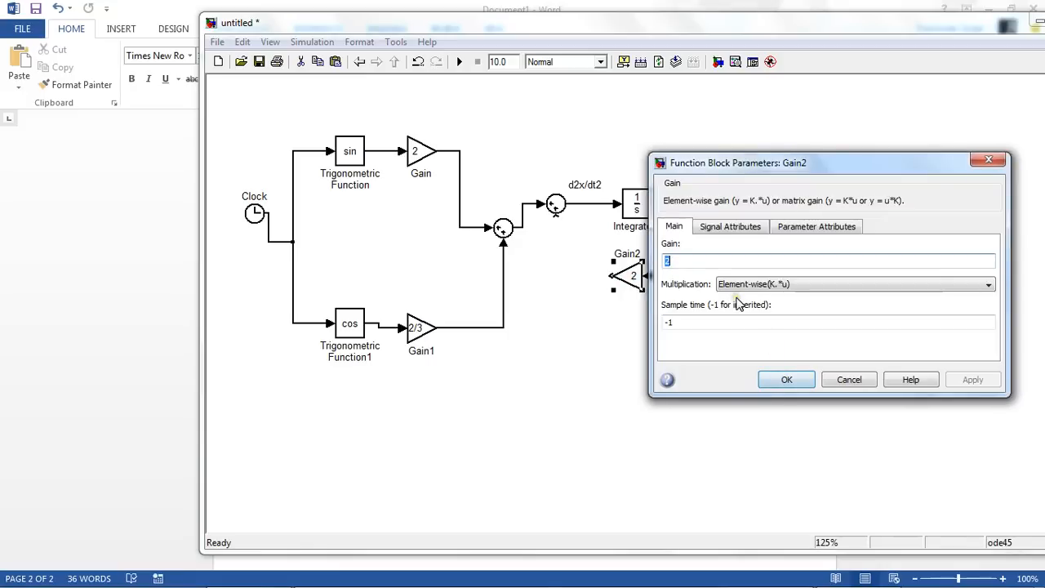
type("1/3")
key("Return")
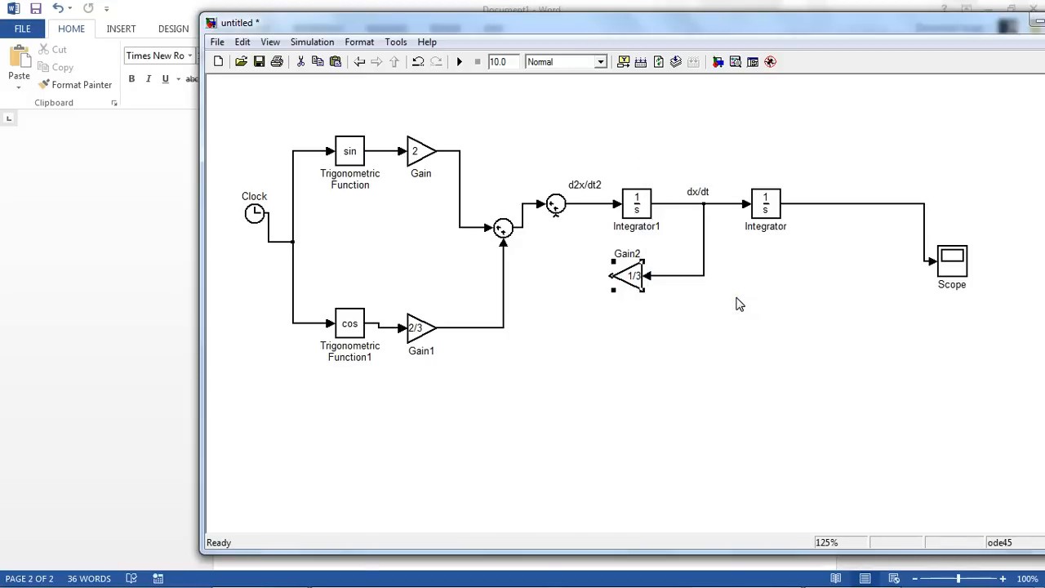
left_click(610, 276)
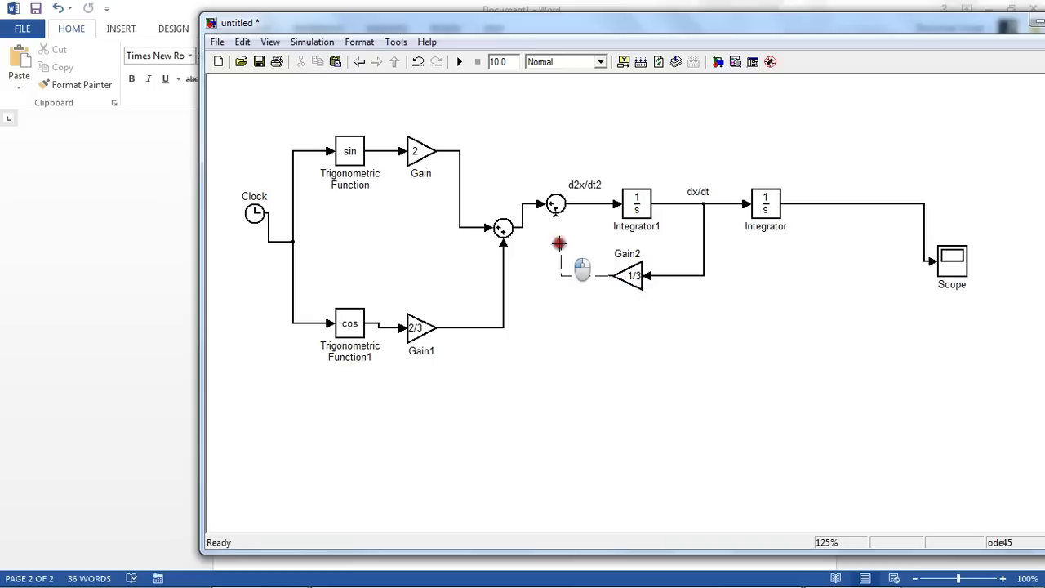
left_click_drag(555, 214, 555, 215)
Set the second Sum block's list of signs to |++- and enlarge the block to separate its three inputs
double_click(555, 204)
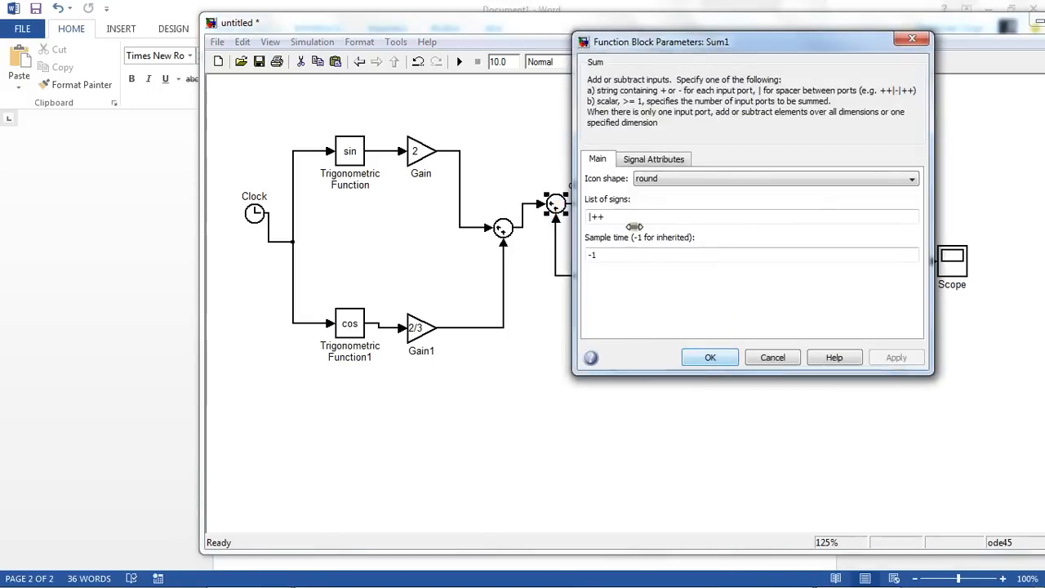
left_click(608, 216)
double_click(611, 216)
left_click(624, 218)
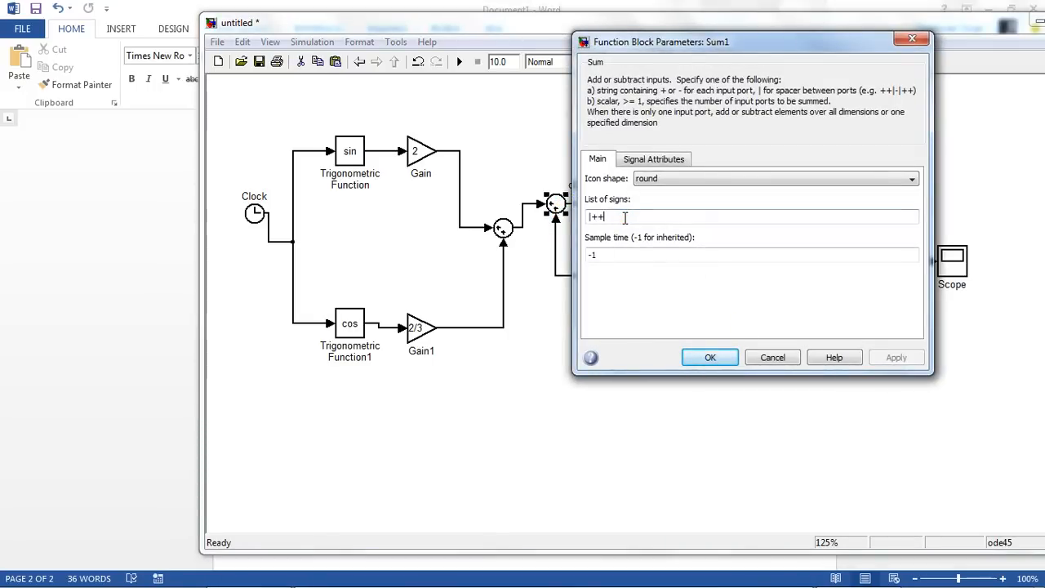
type("-")
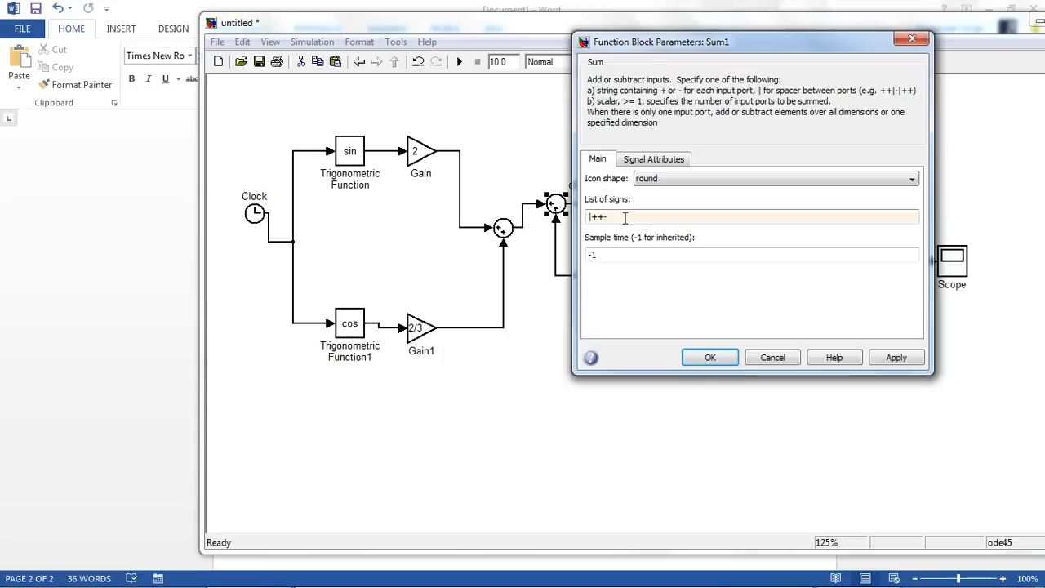
left_click(896, 358)
left_click(694, 358)
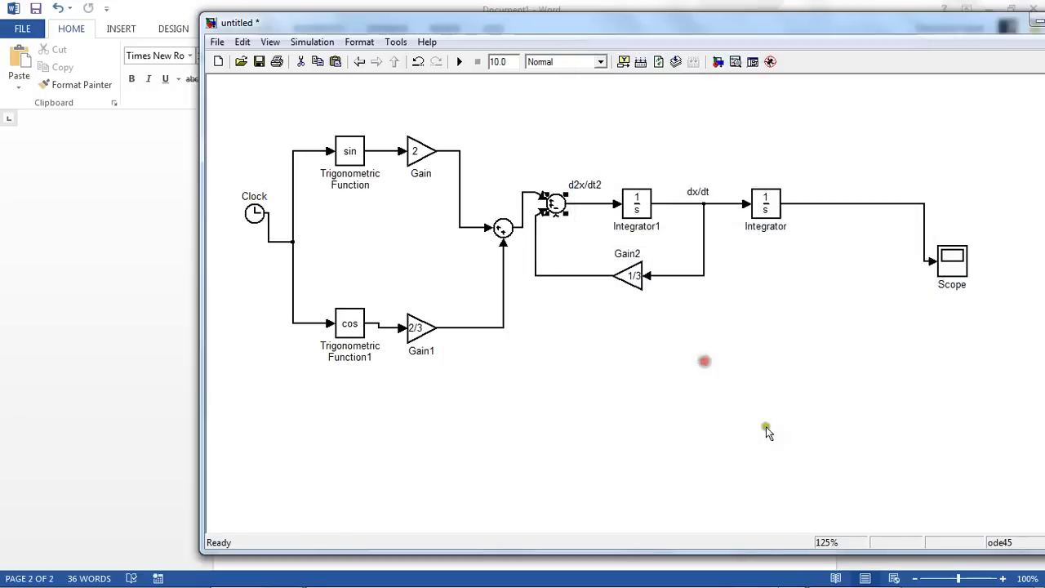
left_click(555, 204)
left_click_drag(563, 212, 575, 242)
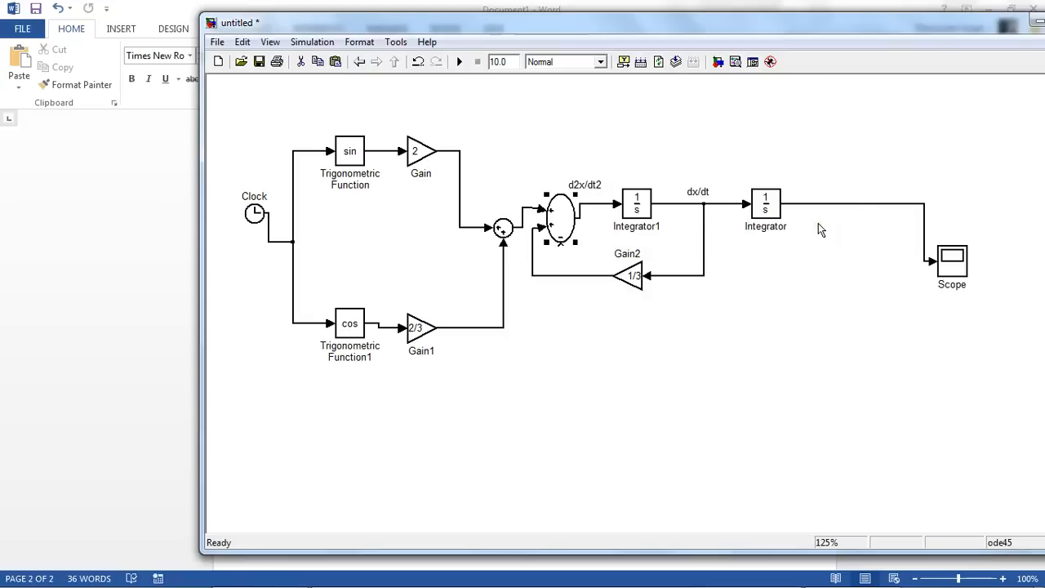
Duplicate the 1/3 Gain block, place the copy below it, and set the copy's gain to 2
left_click(636, 277)
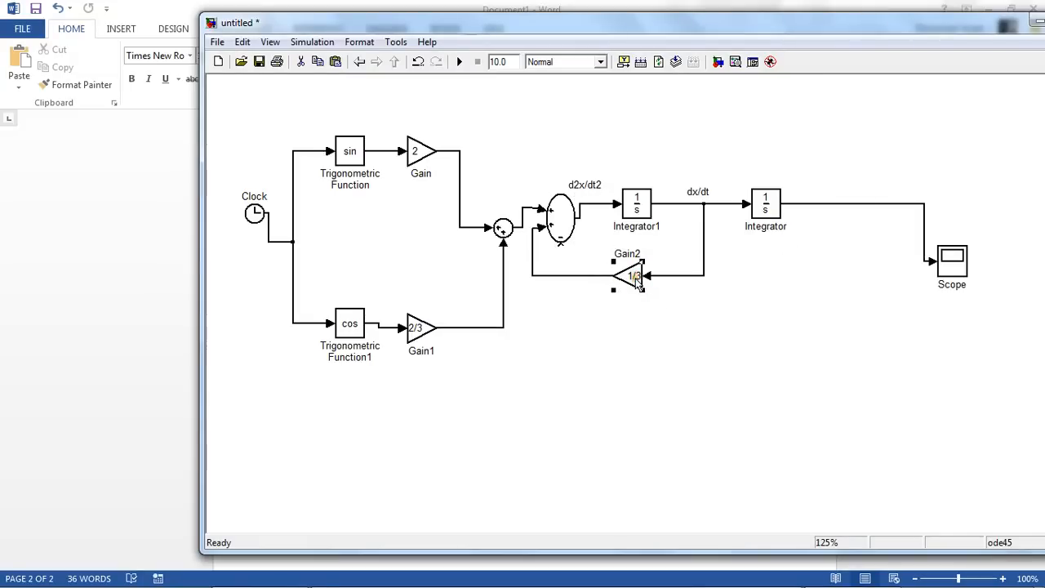
key("ctrl+c")
key("ctrl+v")
left_click_drag(649, 296, 650, 379)
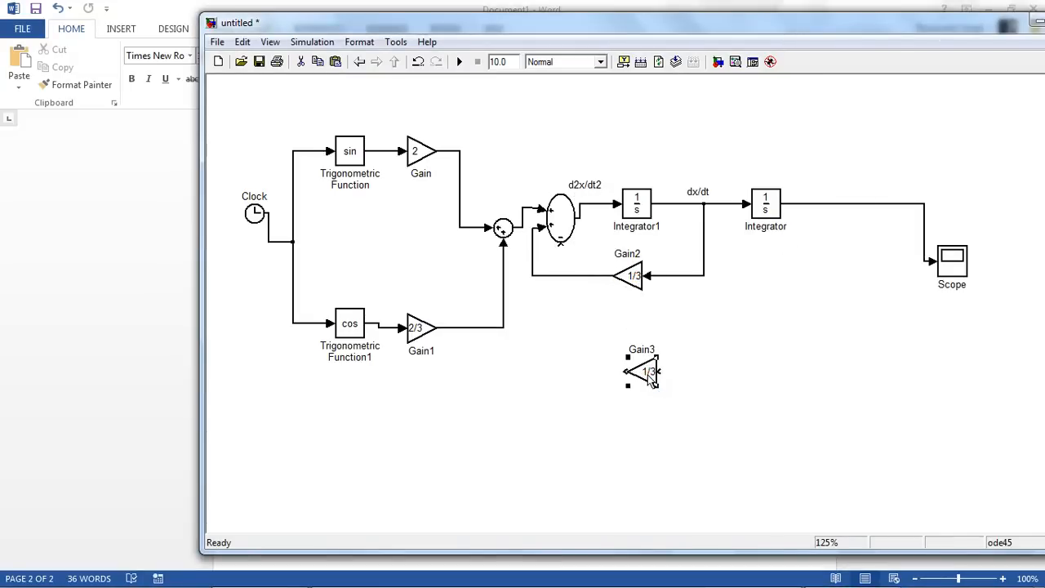
double_click(650, 377)
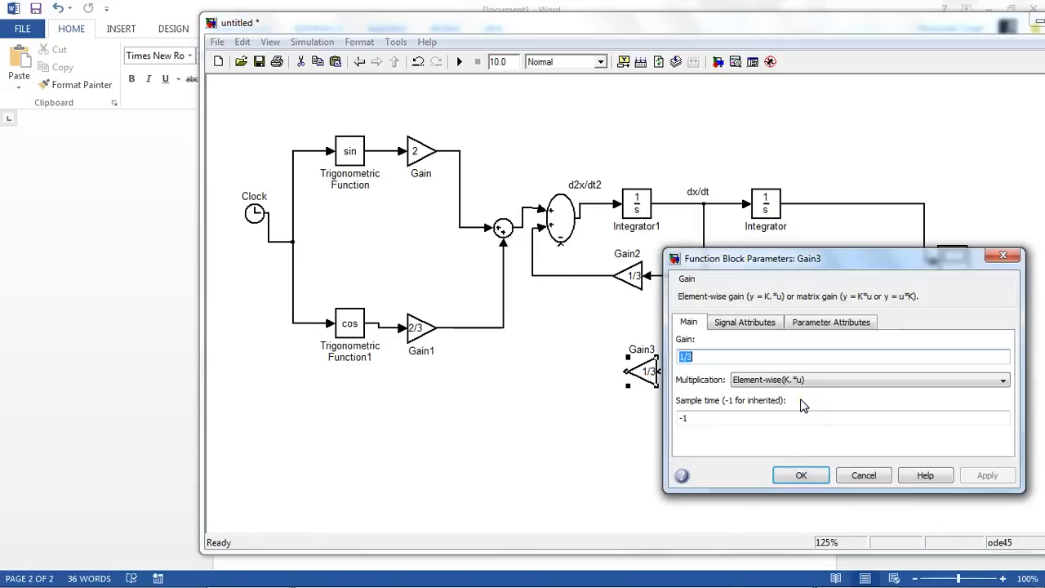
type("2")
key("Return")
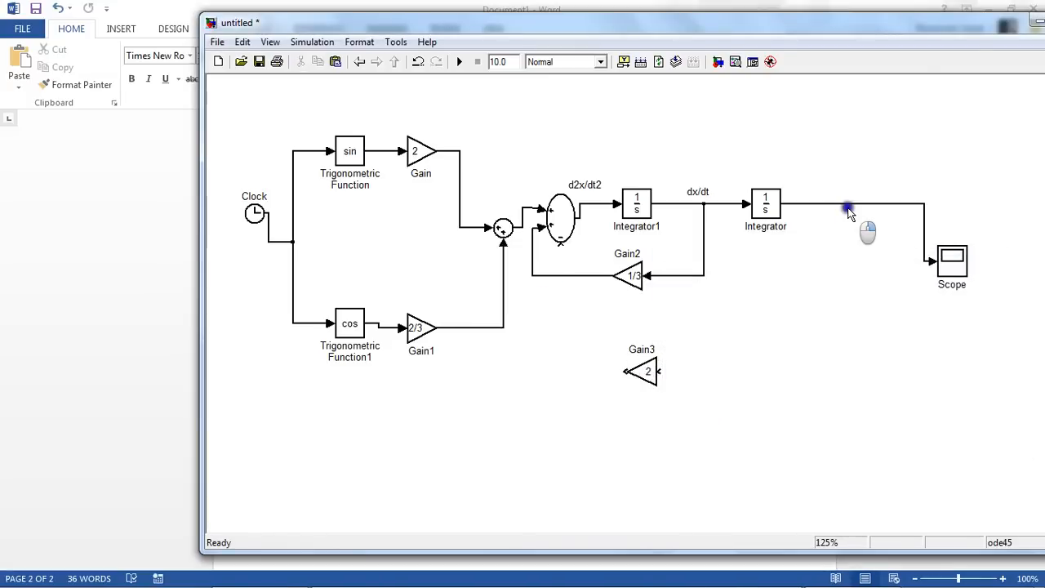
Feed the Integrator output back through the lower Gain block into the second Sum block's negative input, and label that output signal y
right_click(849, 210)
mouse_move(837, 203)
left_mouse_down()
mouse_move(732, 360)
mouse_move(630, 377)
mouse_move(550, 287)
mouse_move(566, 261)
mouse_move(560, 244)
left_mouse_up()
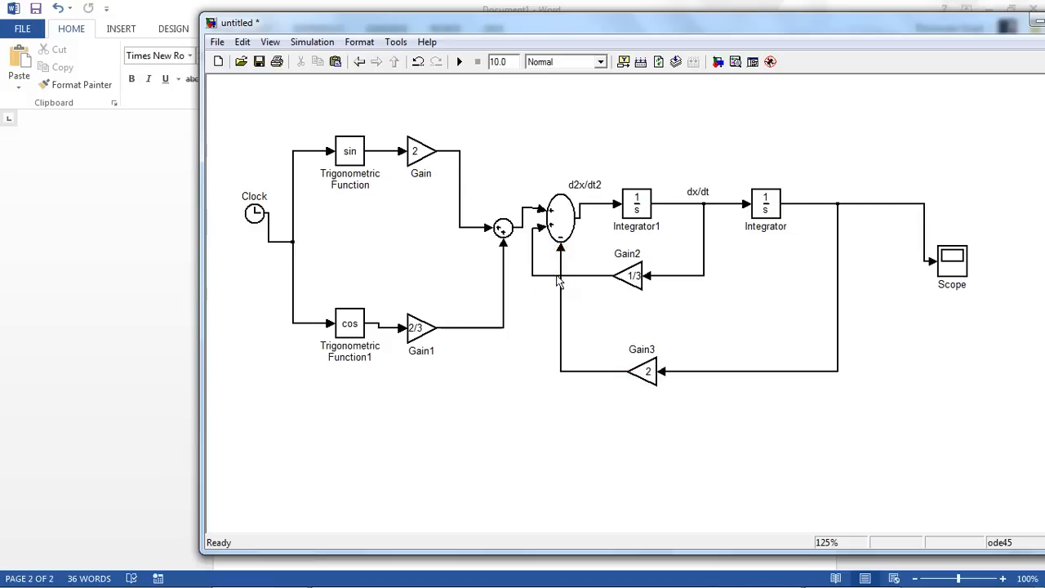
double_click(870, 201)
type("y")
left_click(889, 287)
Set the initial condition of Integrator1 to -2 and that of Integrator to 2
double_click(635, 204)
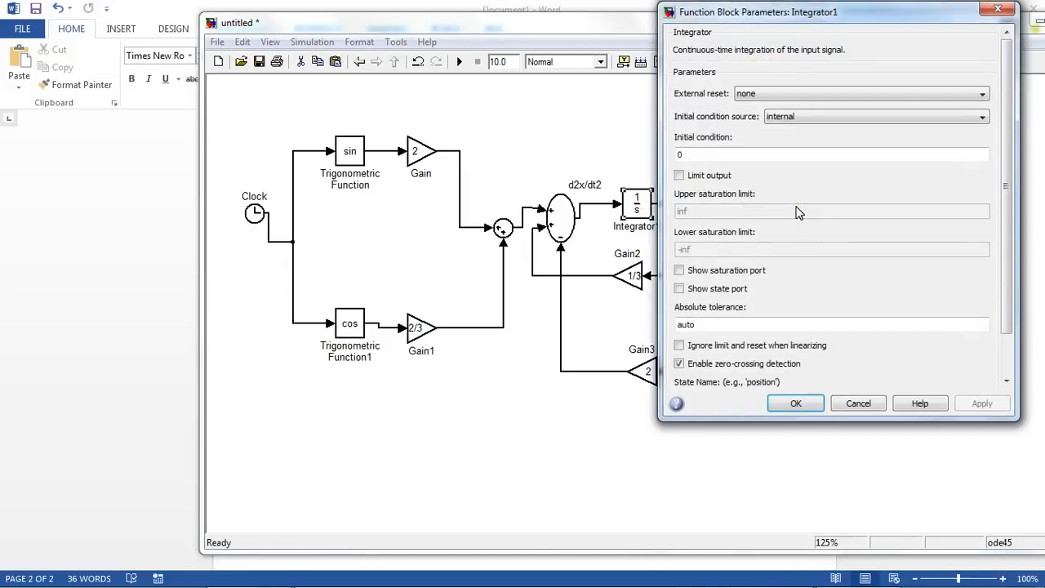
double_click(714, 153)
type("-2")
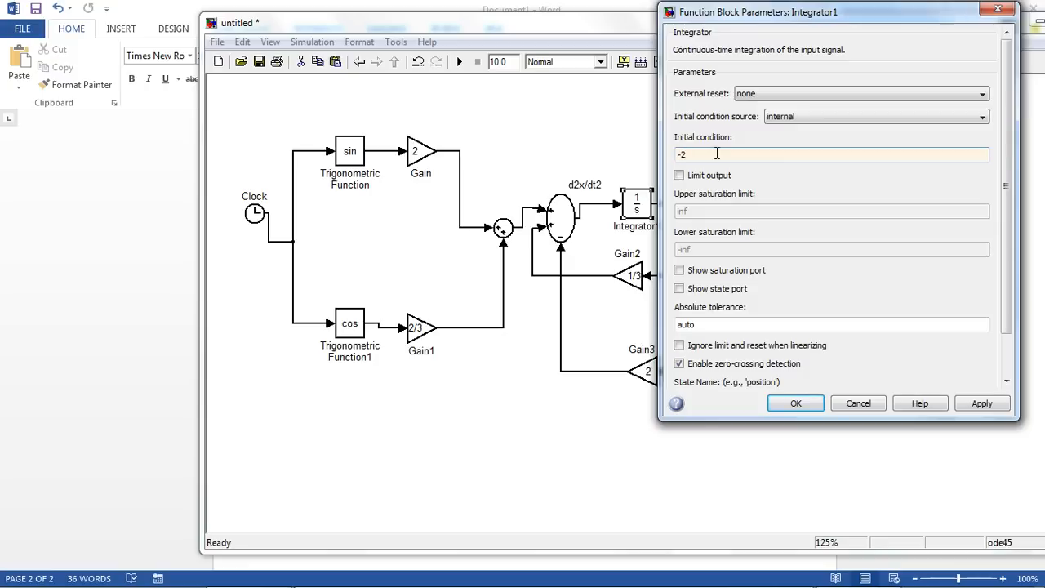
left_click(795, 403)
double_click(772, 211)
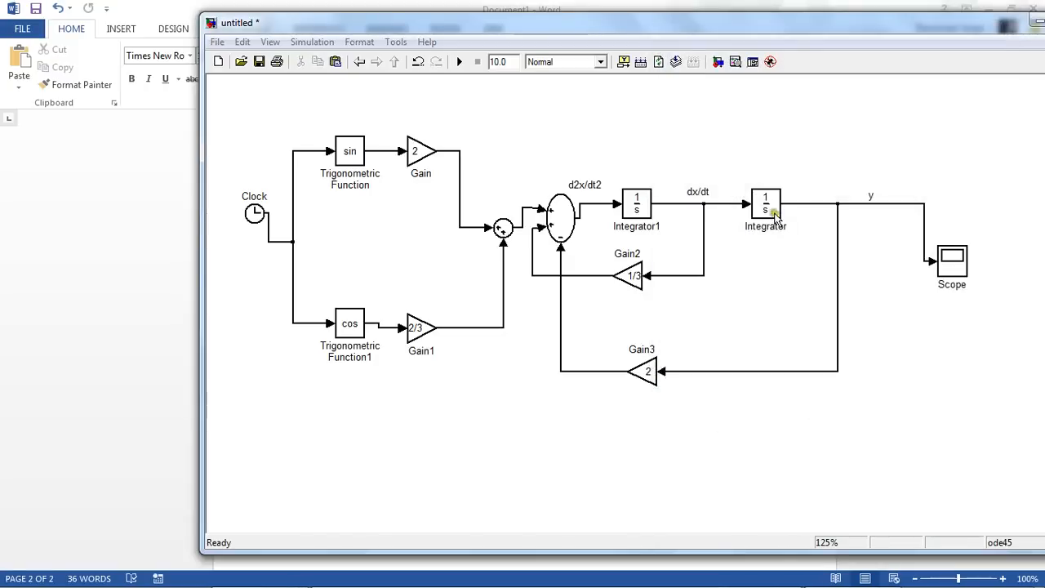
double_click(407, 155)
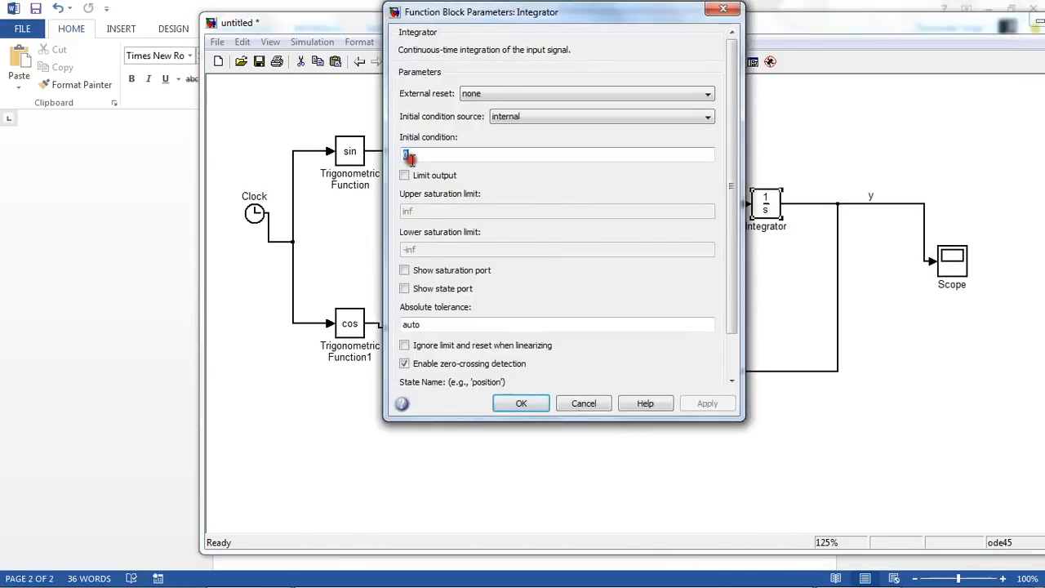
type("1")
key("Return")
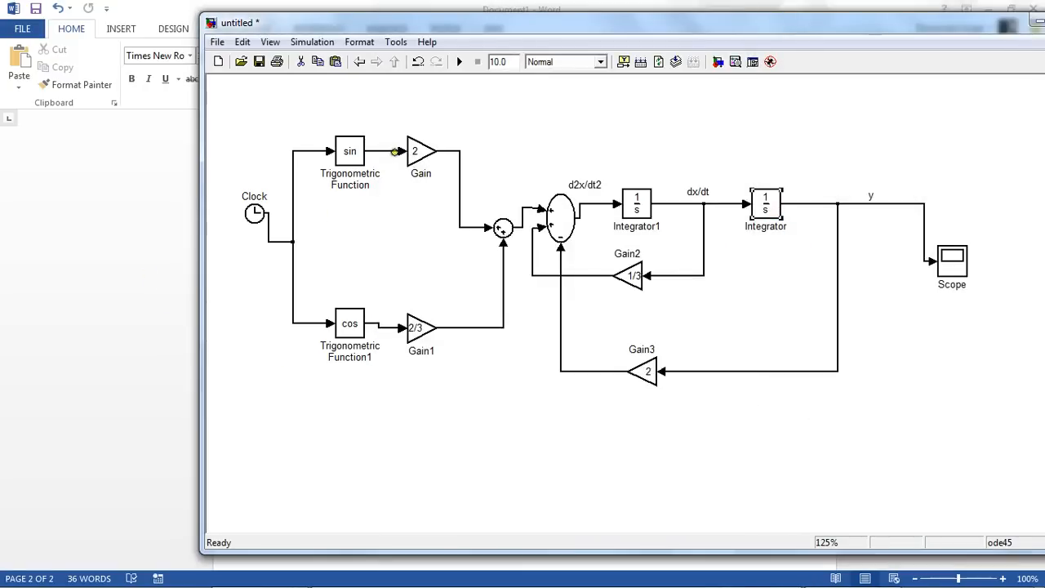
Switch to the Word document to check the initial conditions of Problem no 2, and return to the Simulink model
key("super+Tab")
key("super+Tab")
key("super+Tab")
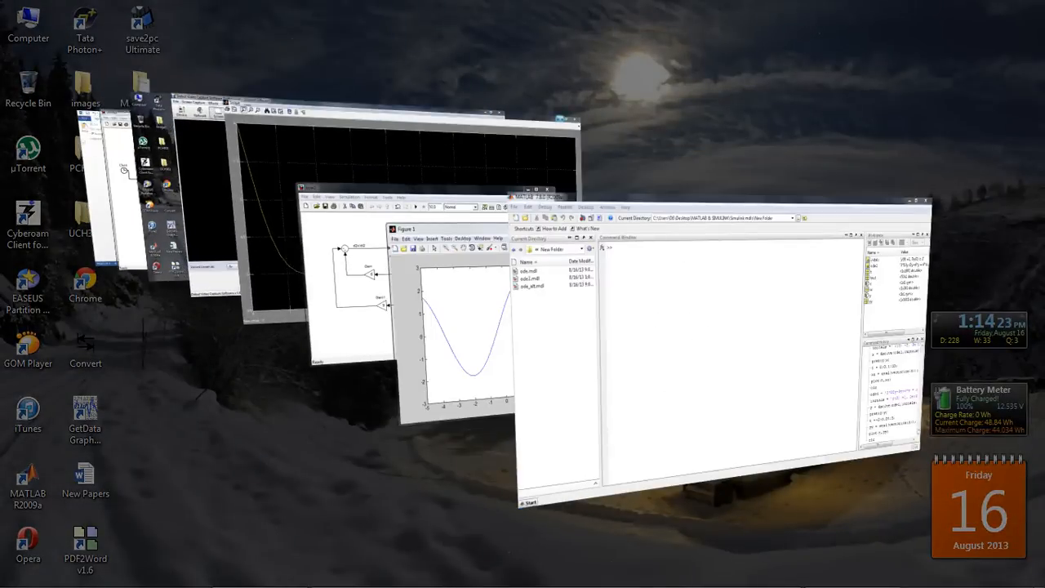
key("super+Tab")
key("super+Tab")
key("super+Tab")
key("super+Tab")
key("super+Tab")
key("super+Tab")
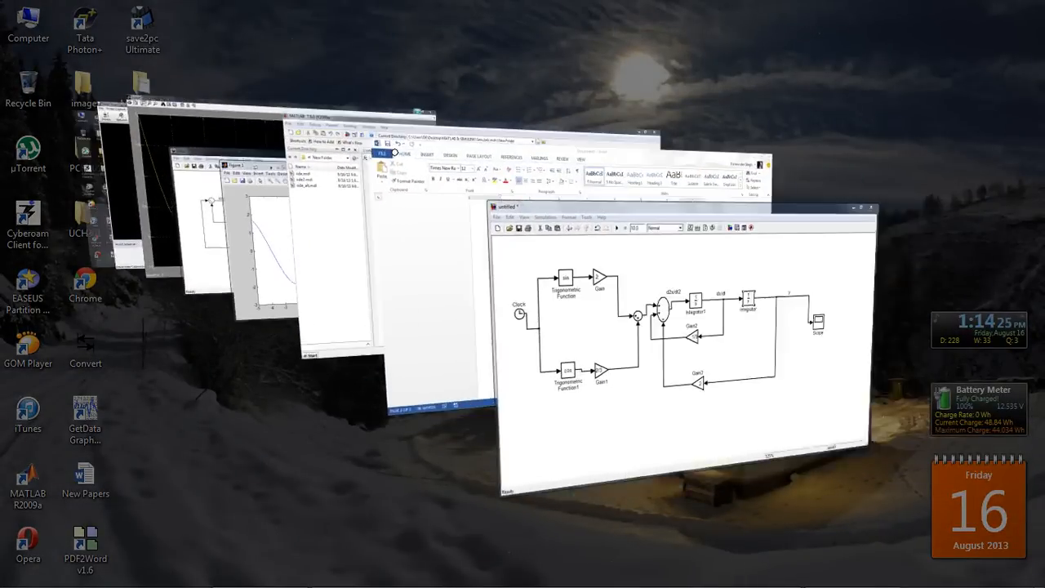
key("super+Tab")
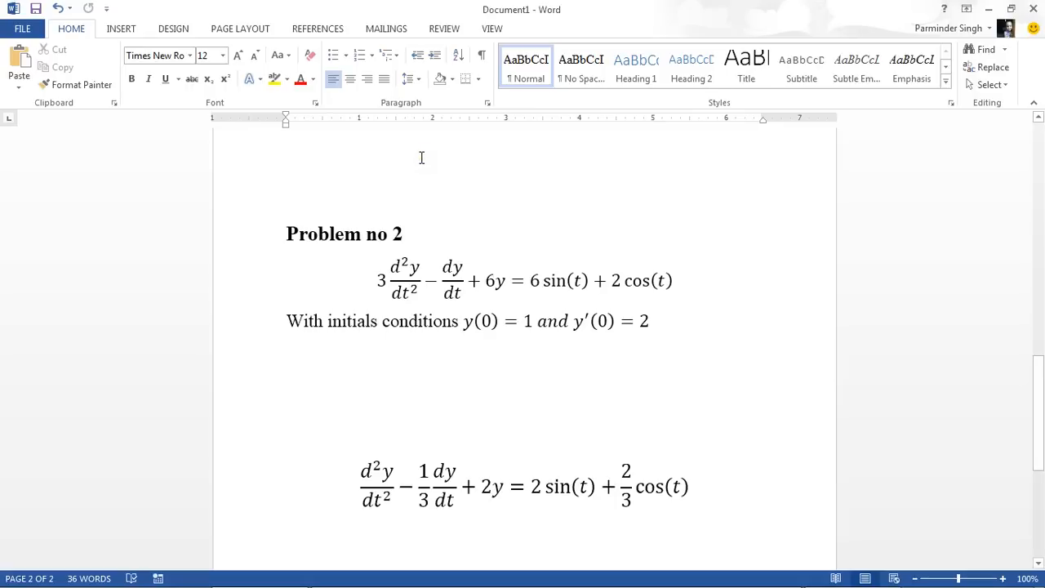
key("super+Tab")
key("super+Tab")
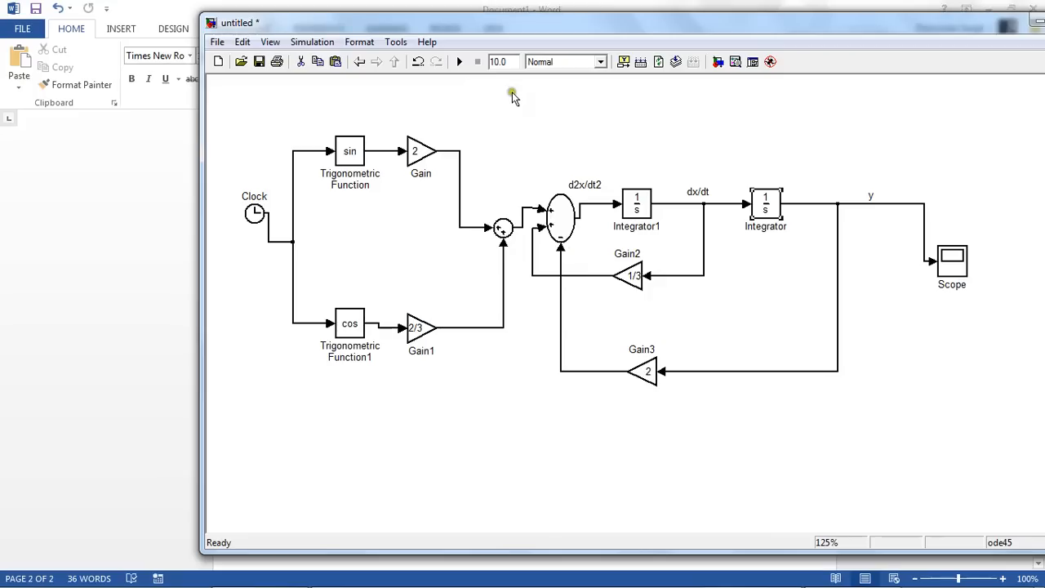
Set the initial condition of Integrator1, which outputs dx/dt, to 2
double_click(643, 202)
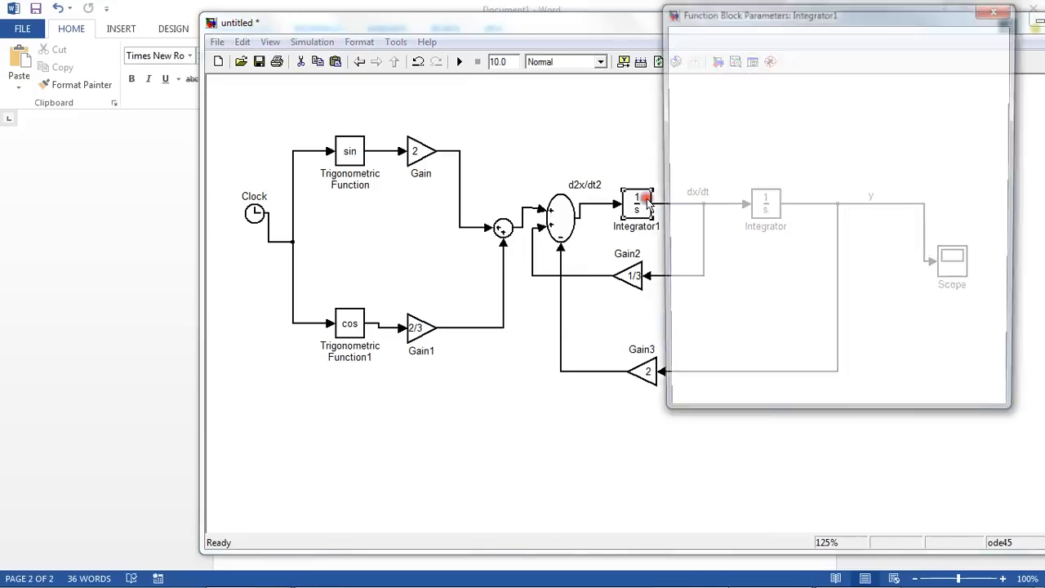
left_click(700, 155)
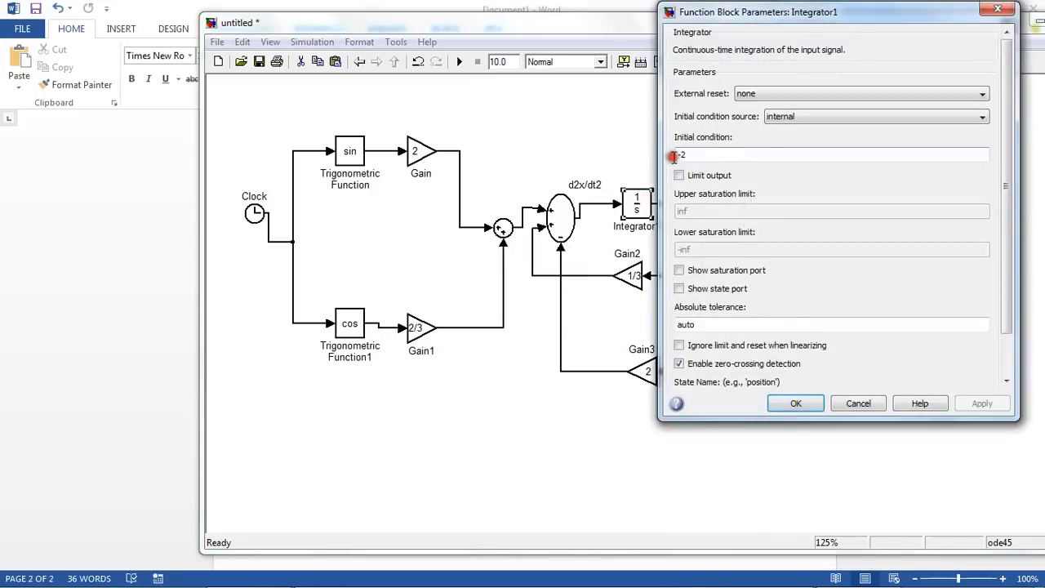
left_click(698, 155)
key("BackSpace")
key("BackSpace")
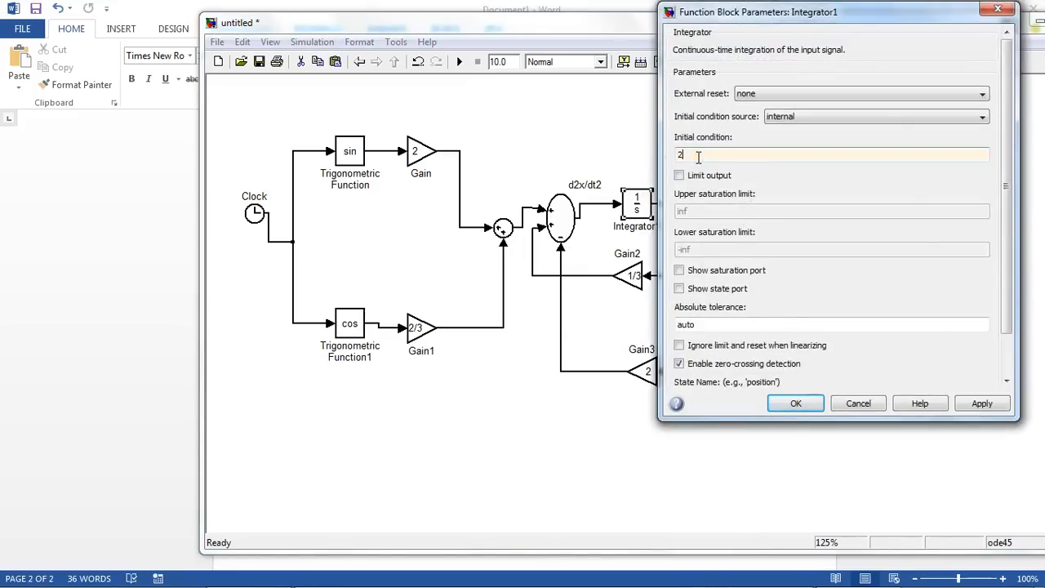
left_click(795, 403)
Set the initial condition of the Integrator block that outputs y to 1
left_click(762, 200)
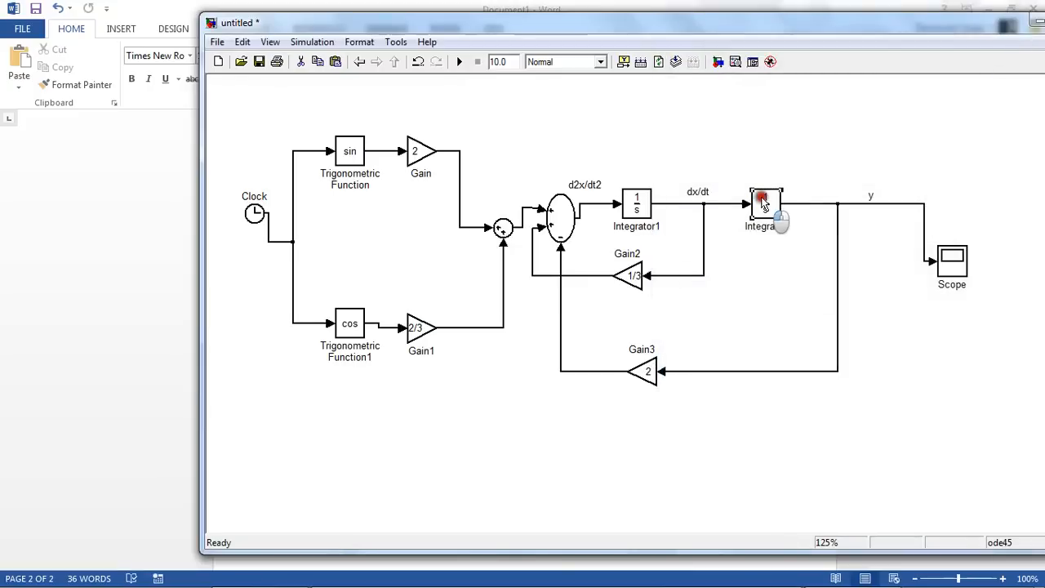
double_click(762, 201)
left_click(434, 157)
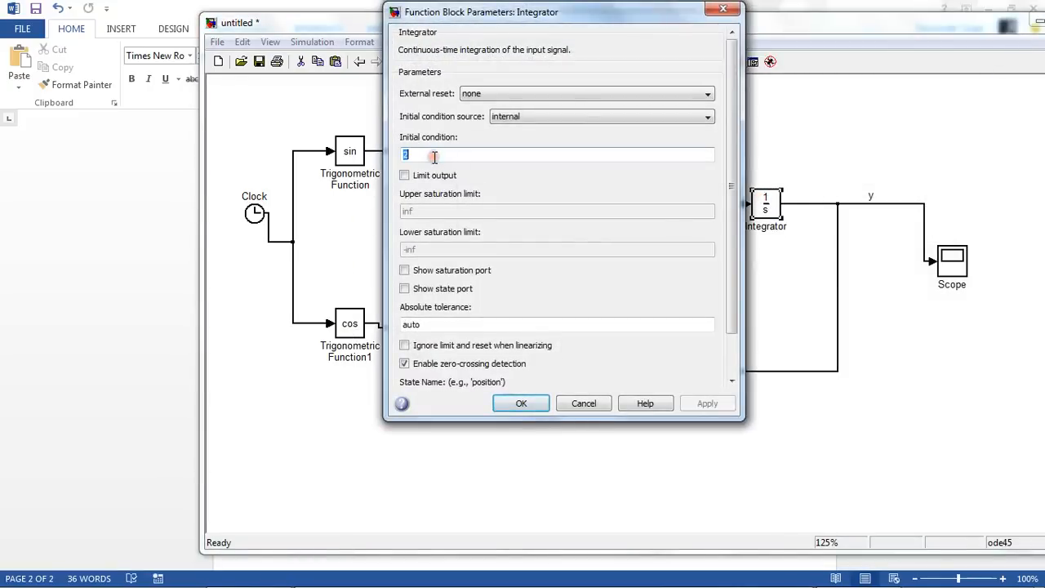
type("1")
left_click(520, 404)
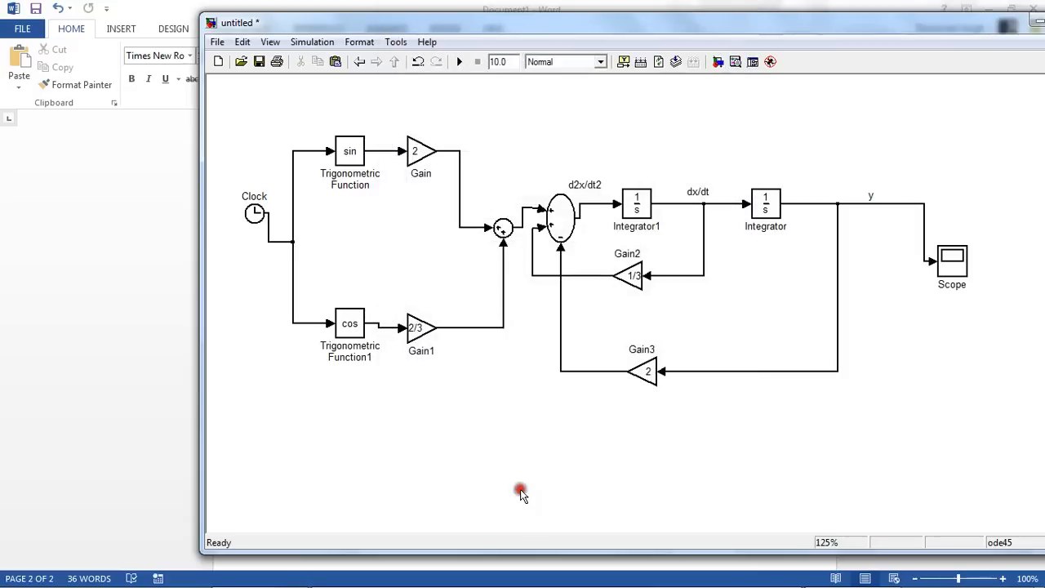
mouse_move(232, 586)
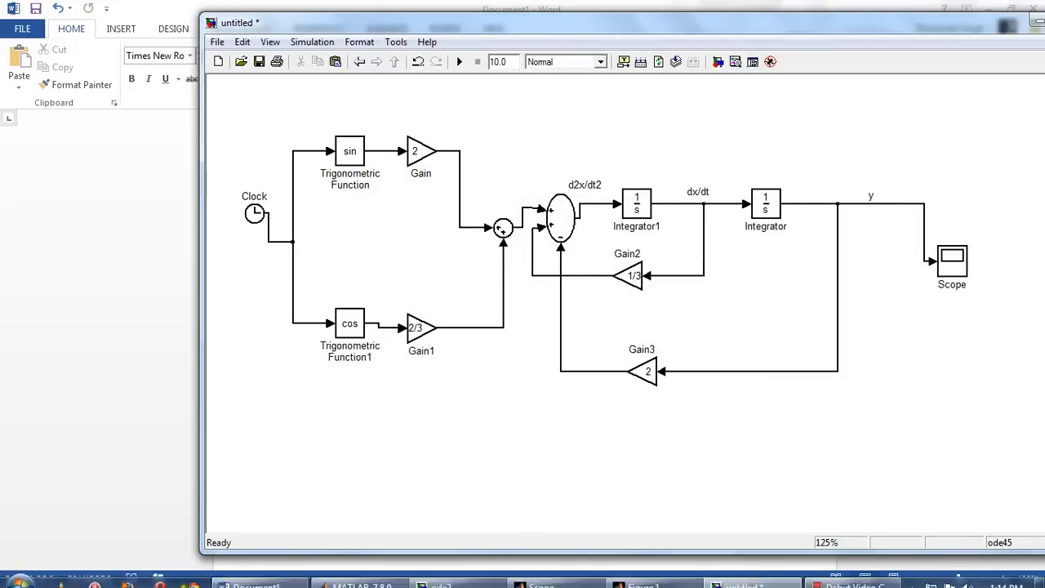
left_click(343, 581)
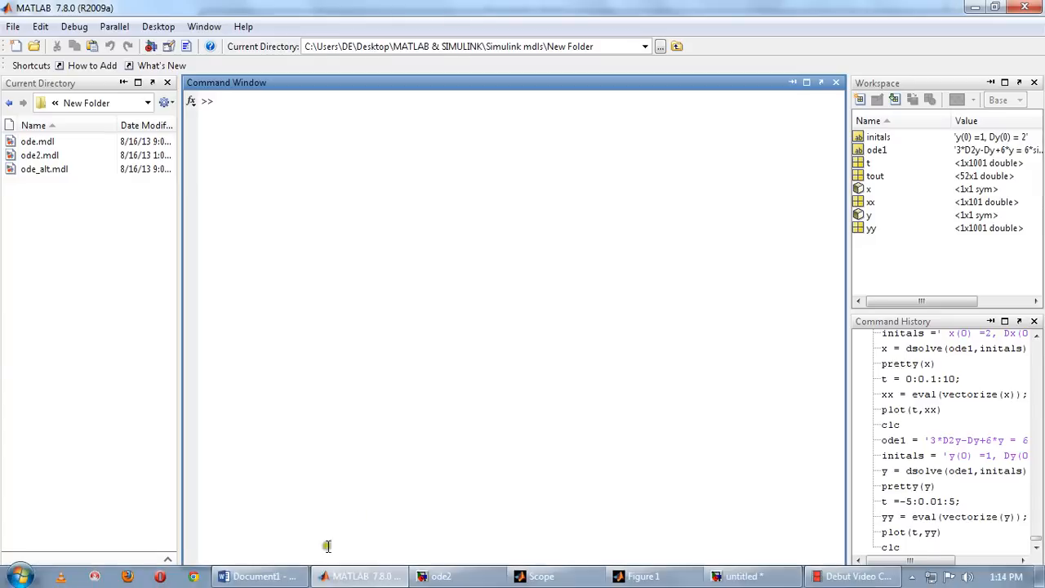
left_click(733, 578)
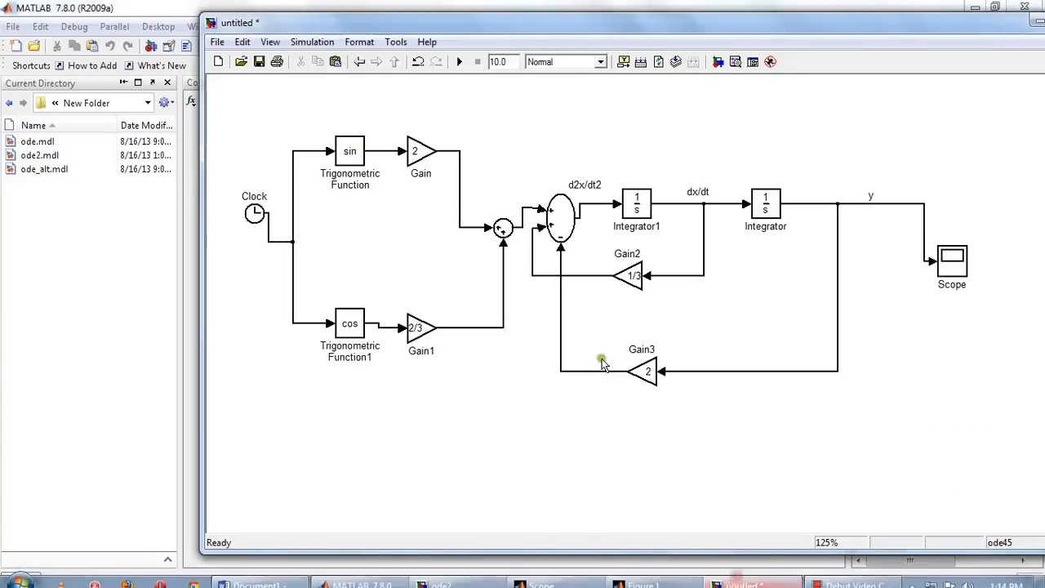
Try to save the model as ode2 in New Folder
left_click(259, 62)
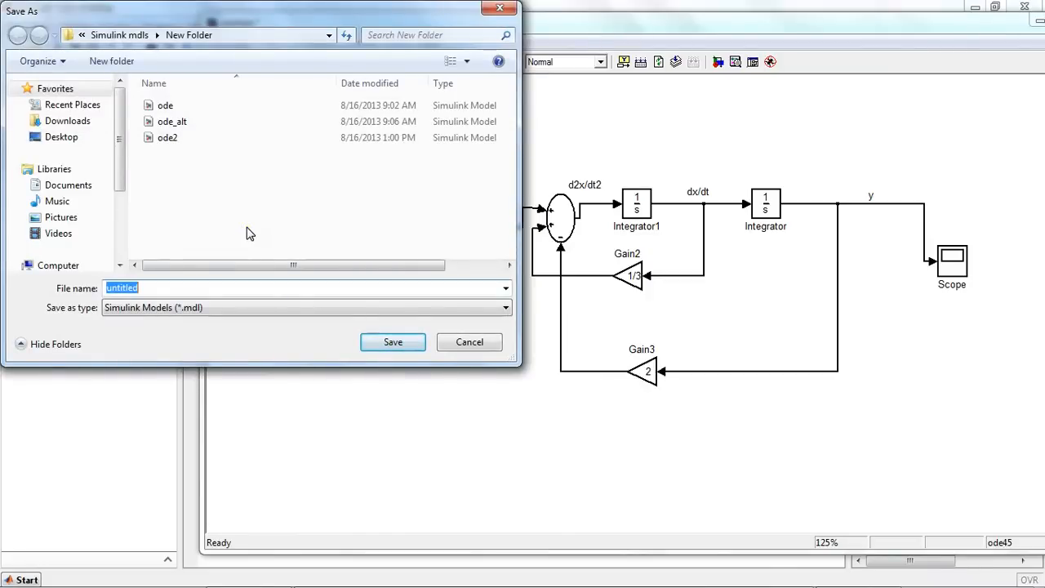
type("ode2")
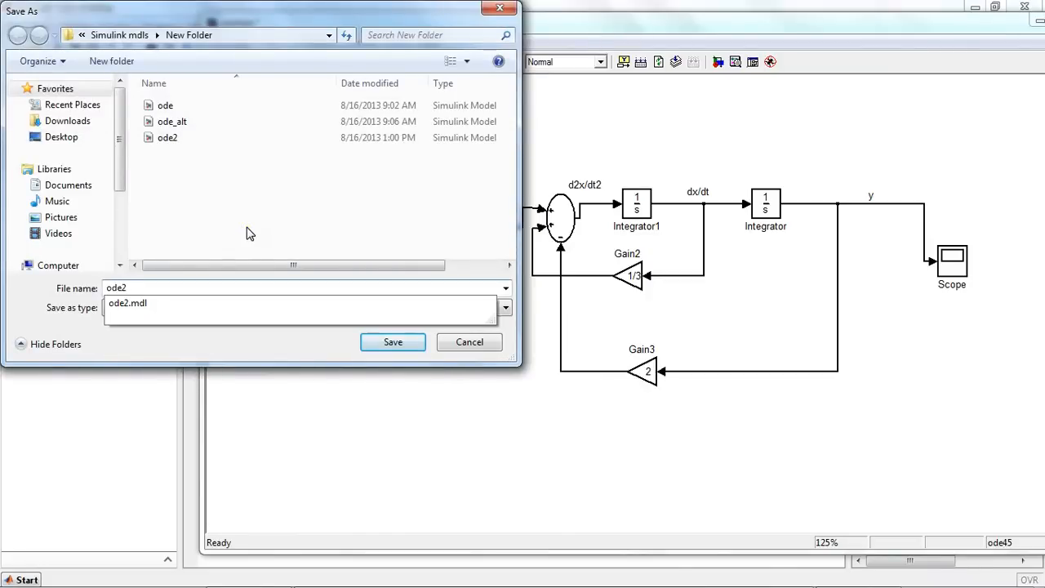
key("Return")
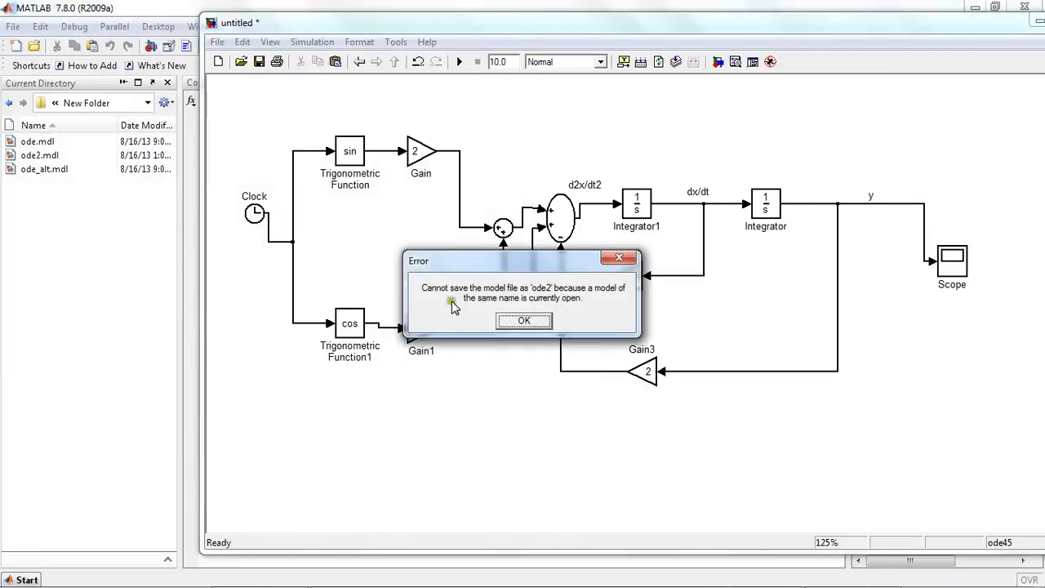
left_click(524, 320)
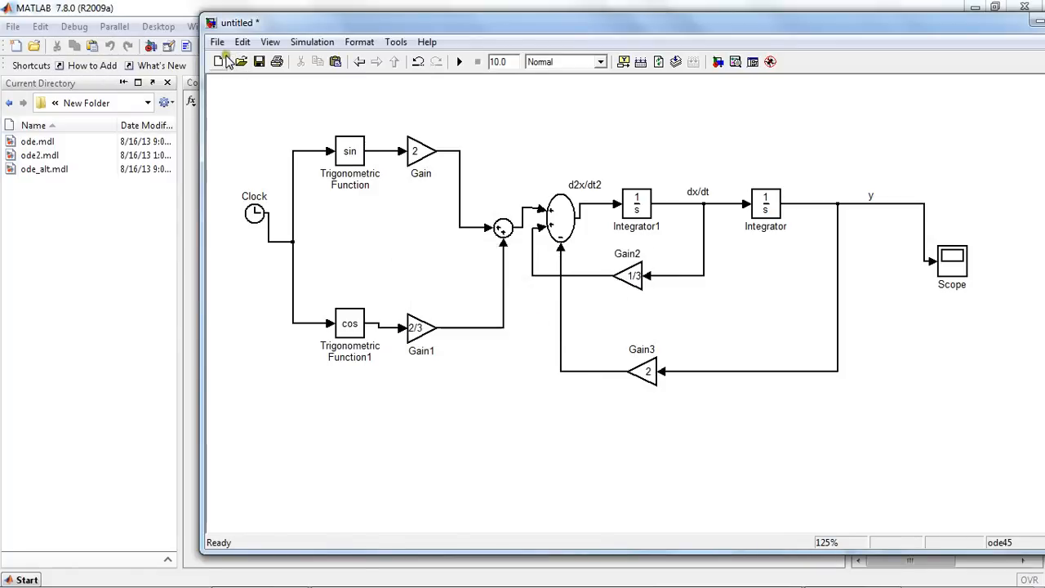
Save the model as ode_2 in New Folder
left_click(256, 63)
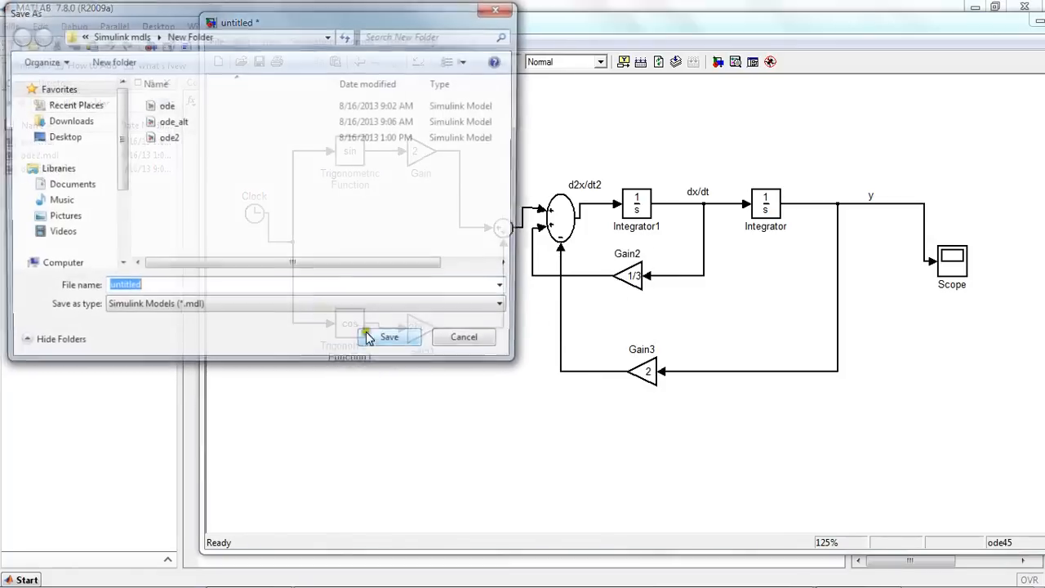
type("ode")
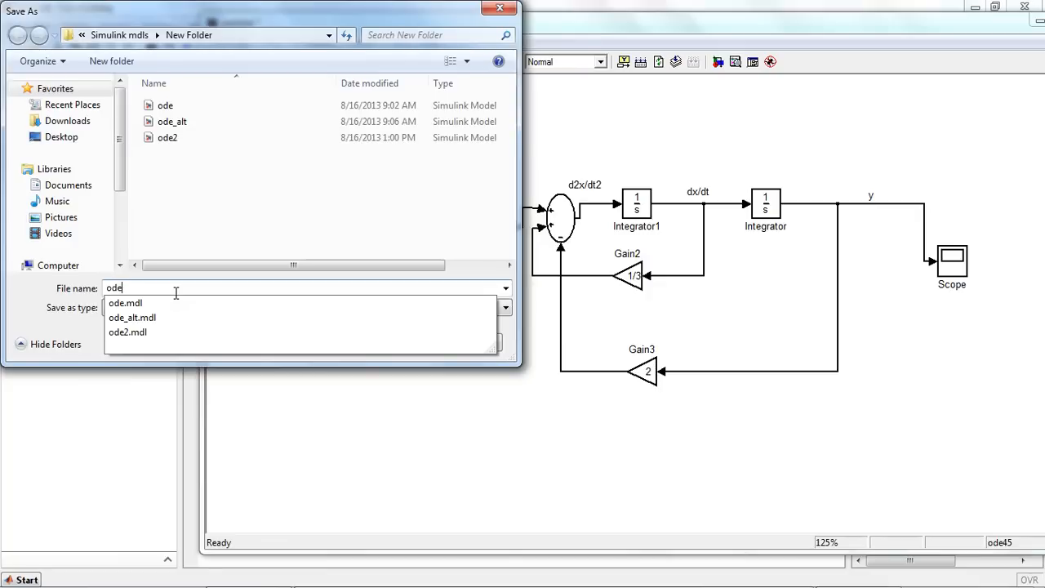
type("_2")
key("Return")
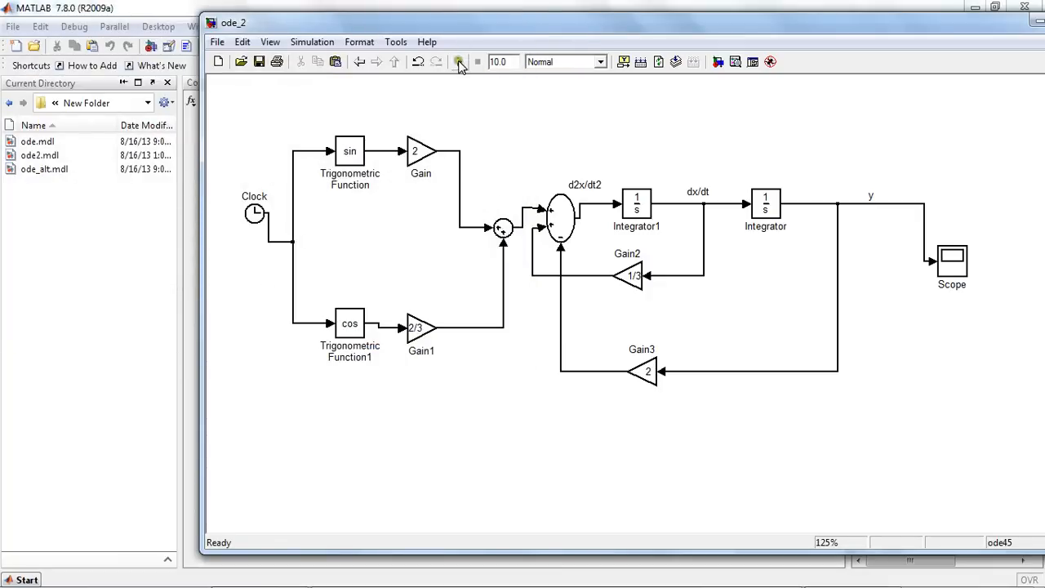
Configure the simulation to run from a start time of -5 to a stop time of 5
double_click(501, 62)
type("5")
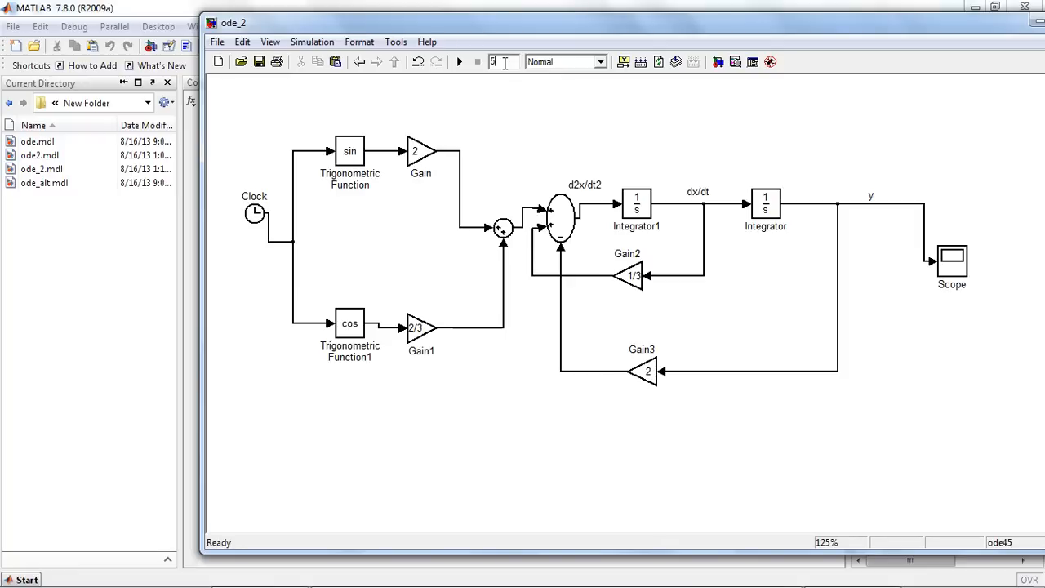
left_click(312, 42)
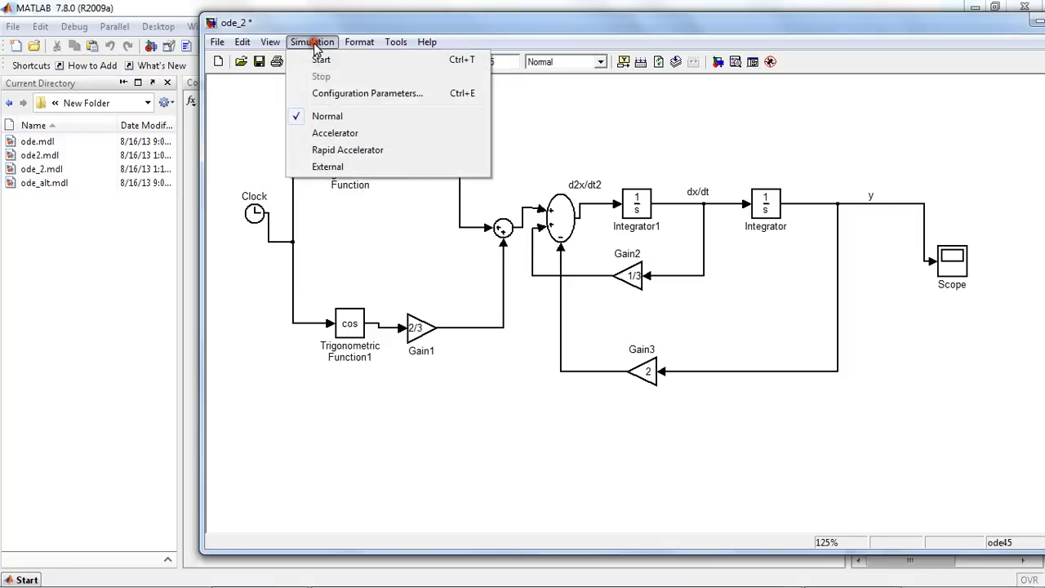
left_click(320, 94)
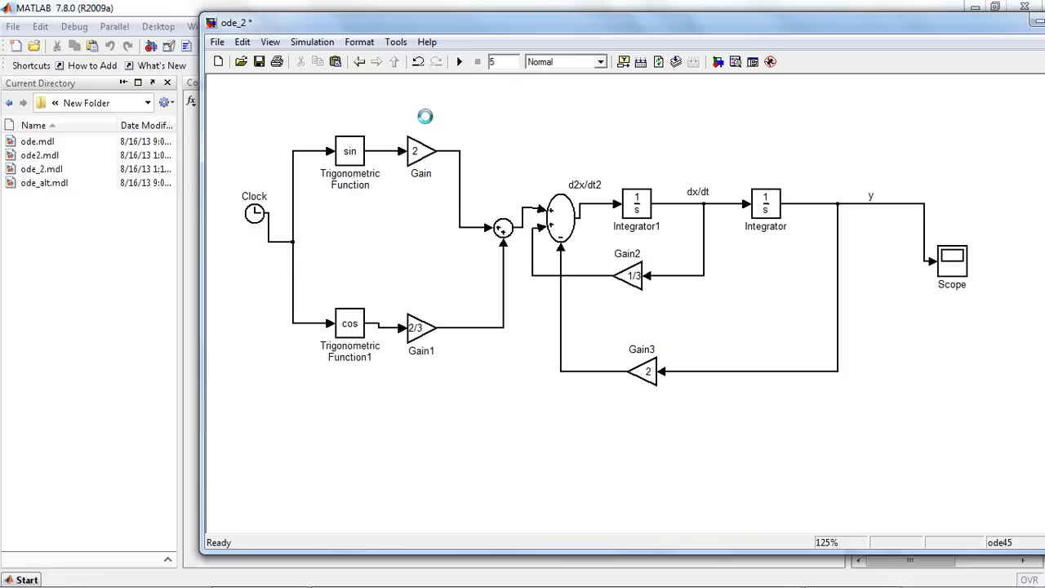
double_click(431, 109)
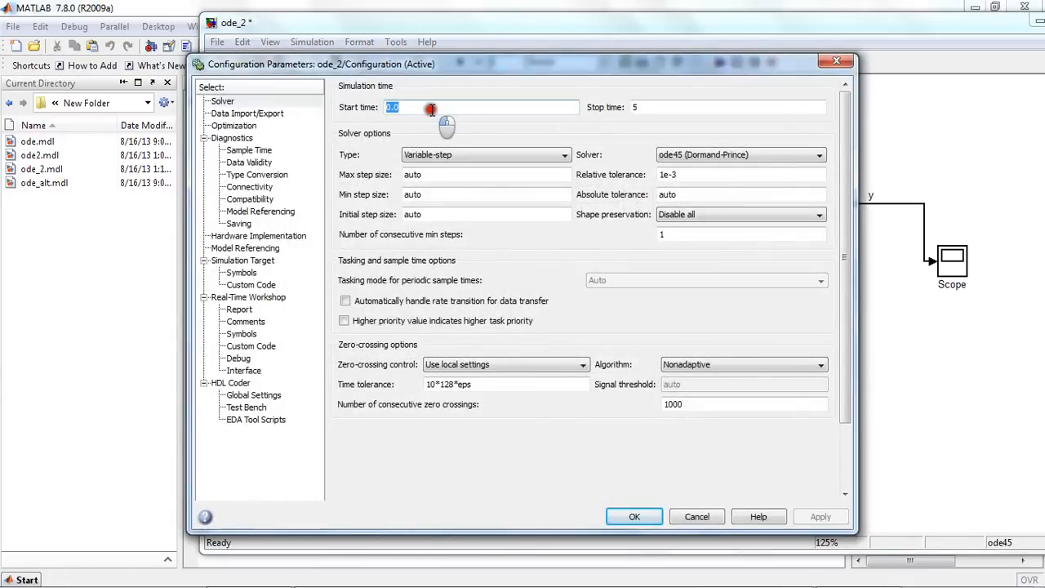
type("-5")
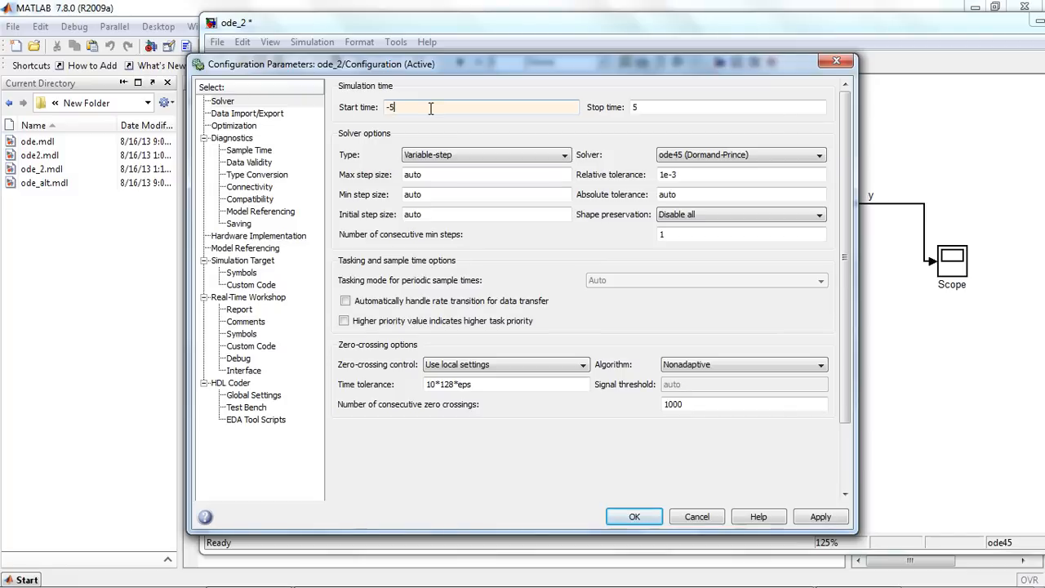
left_click(634, 516)
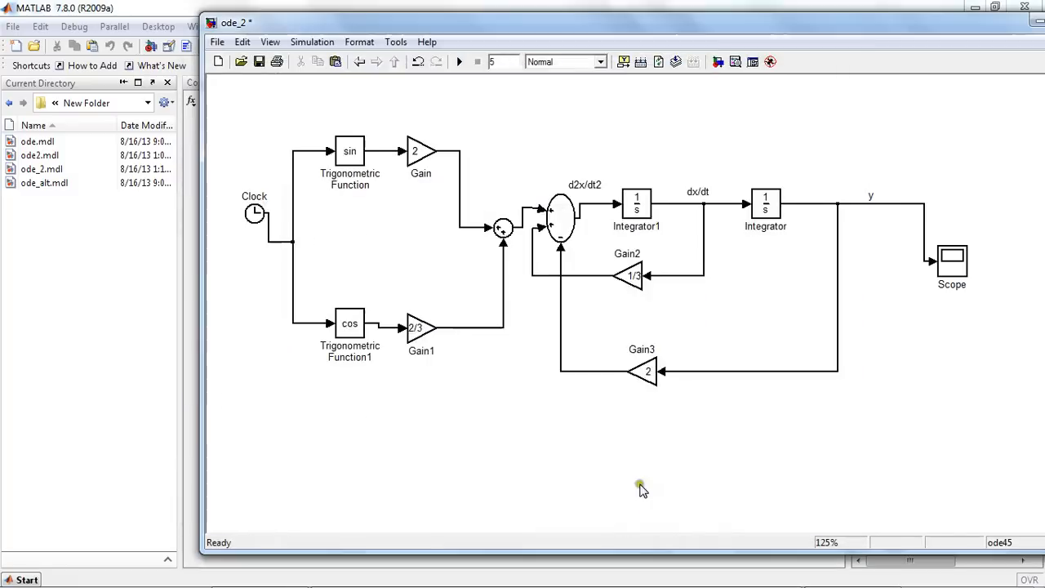
left_click(636, 463)
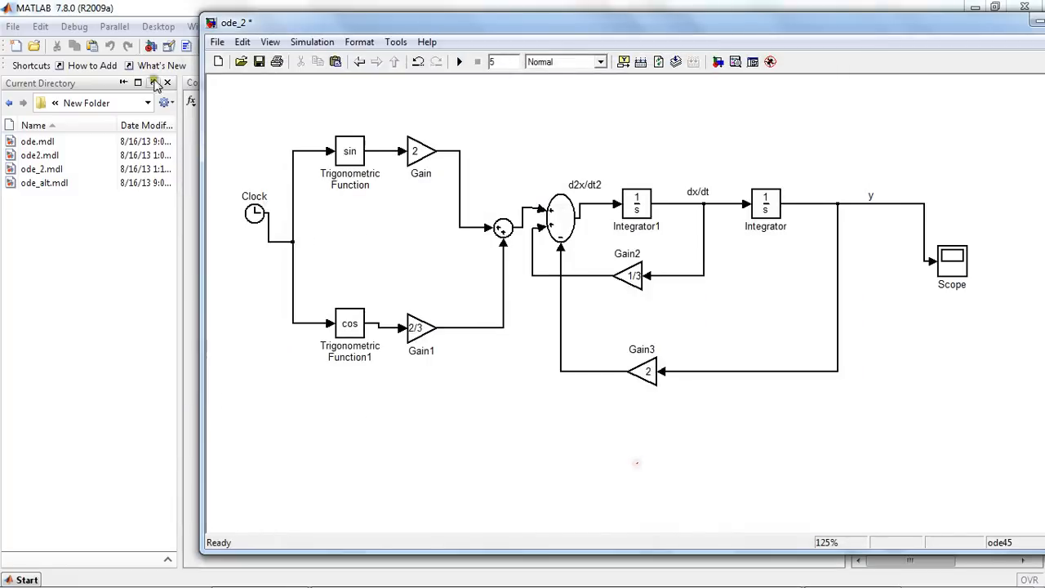
Save and run the ode_2 model, and view the autoscaled y curve in the Scope
left_click(258, 65)
left_click(902, 303)
double_click(949, 261)
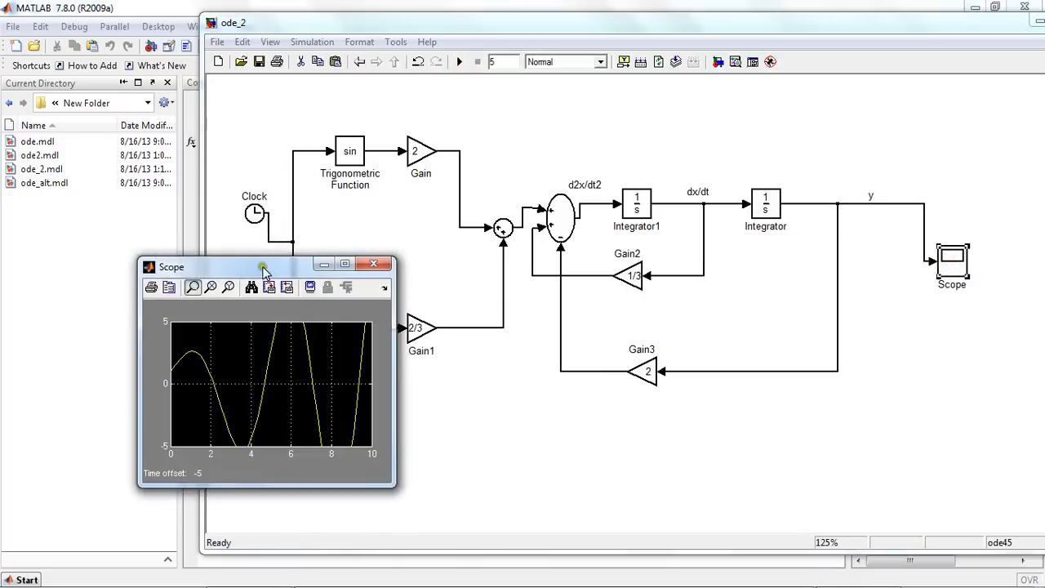
left_click(253, 286)
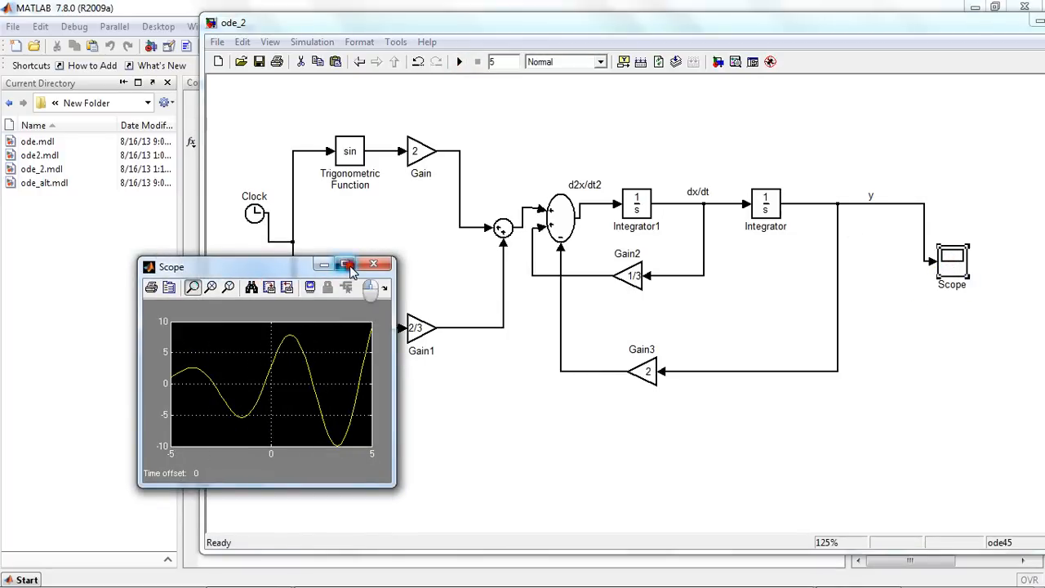
Maximize the Scope window to inspect the y curve from -5 to 5 at full size
left_click(346, 265)
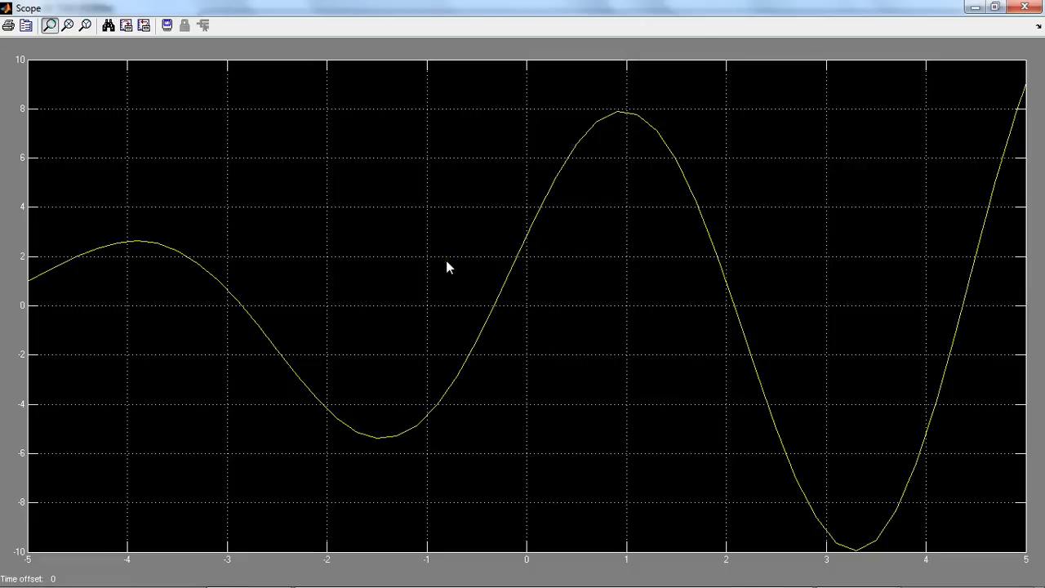
left_click(430, 268)
key("alt+Tab")
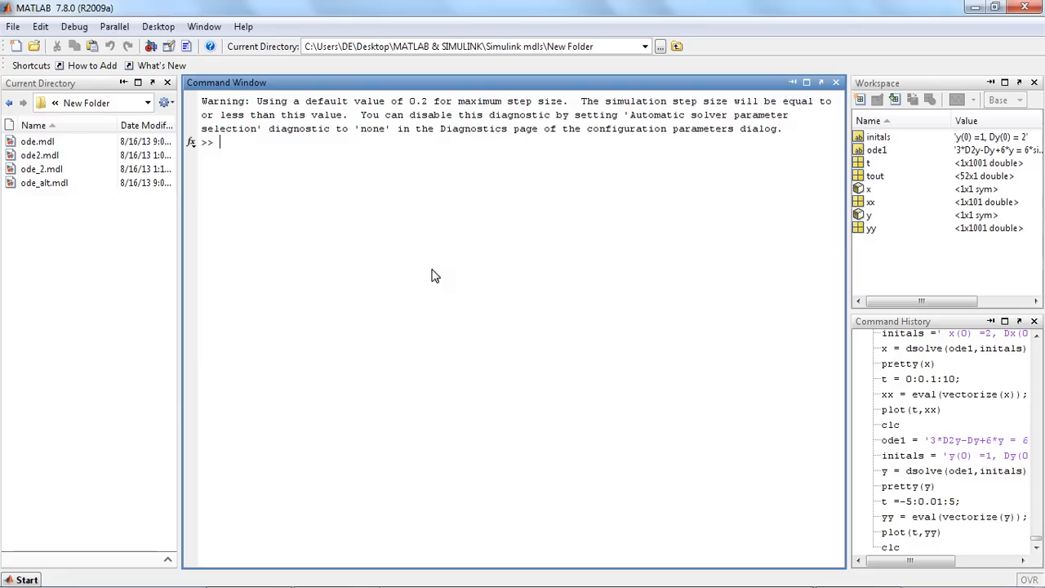
left_click(423, 304)
key("super+Tab")
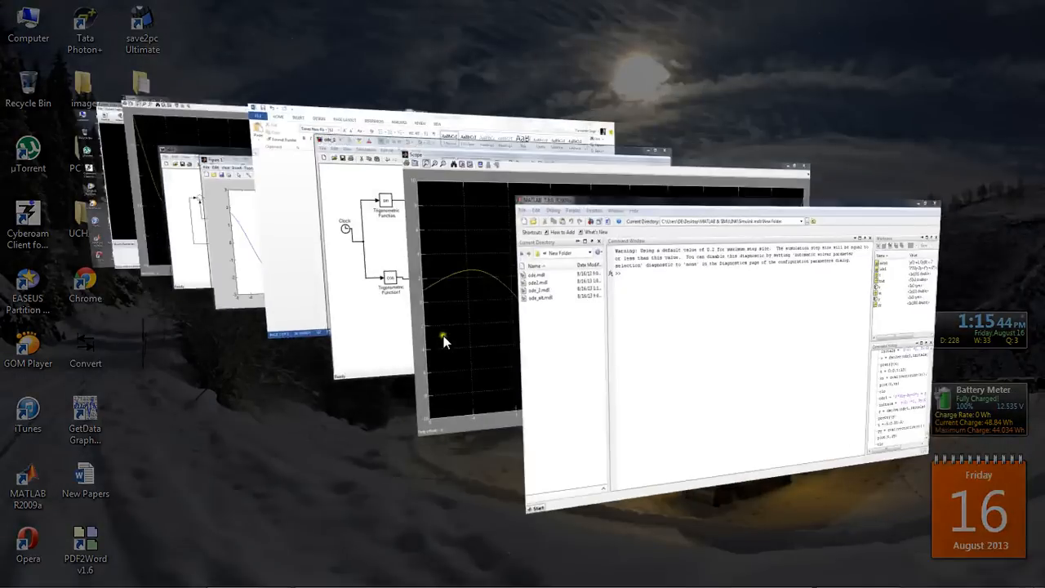
key("super+Tab")
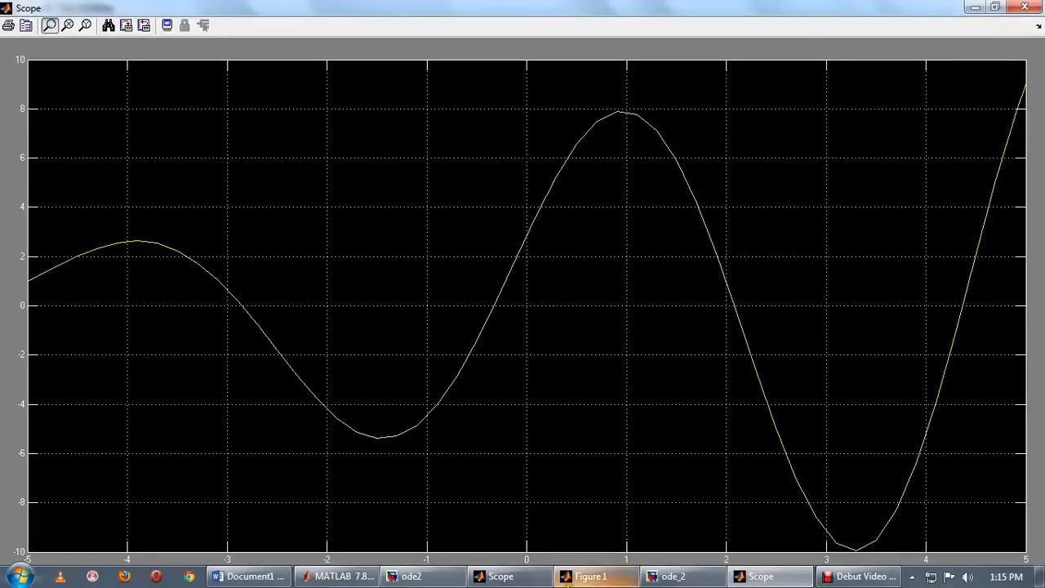
Bring up Figure 1, enlarge it, and arrange it beside the restored, enlarged Scope window to compare both curves
left_click(591, 577)
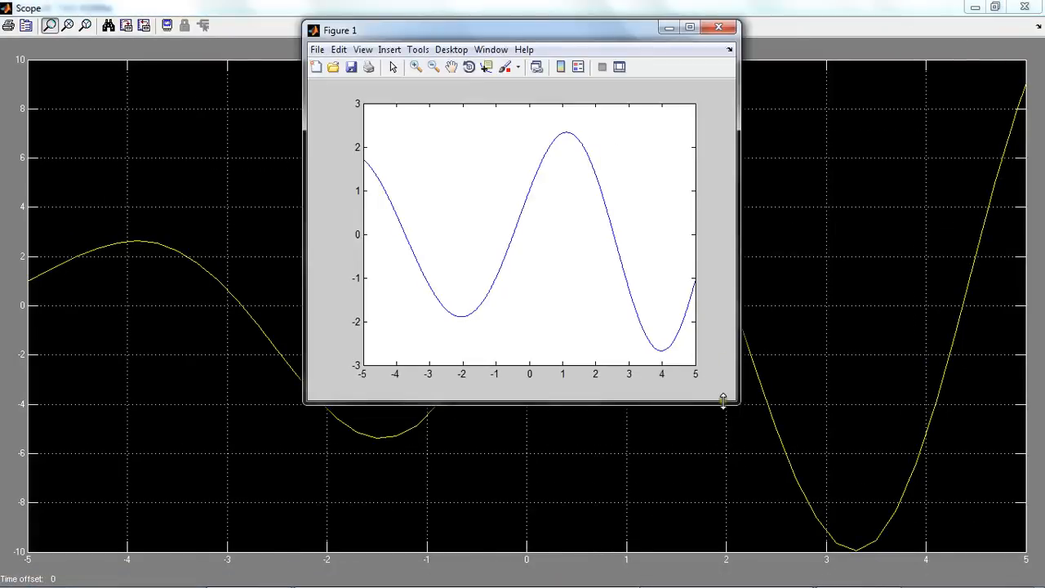
left_click_drag(731, 402, 857, 465)
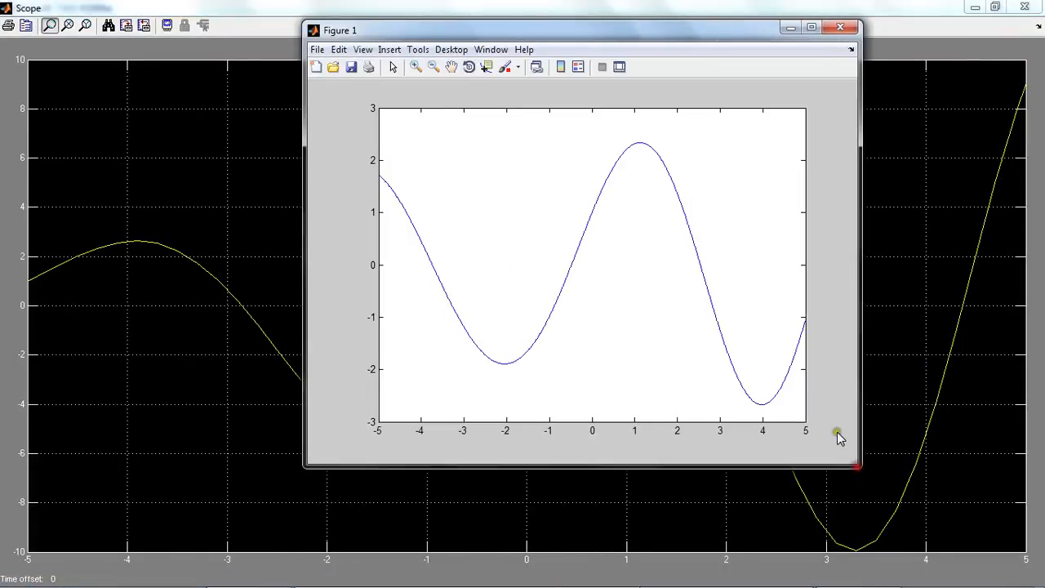
left_click(995, 7)
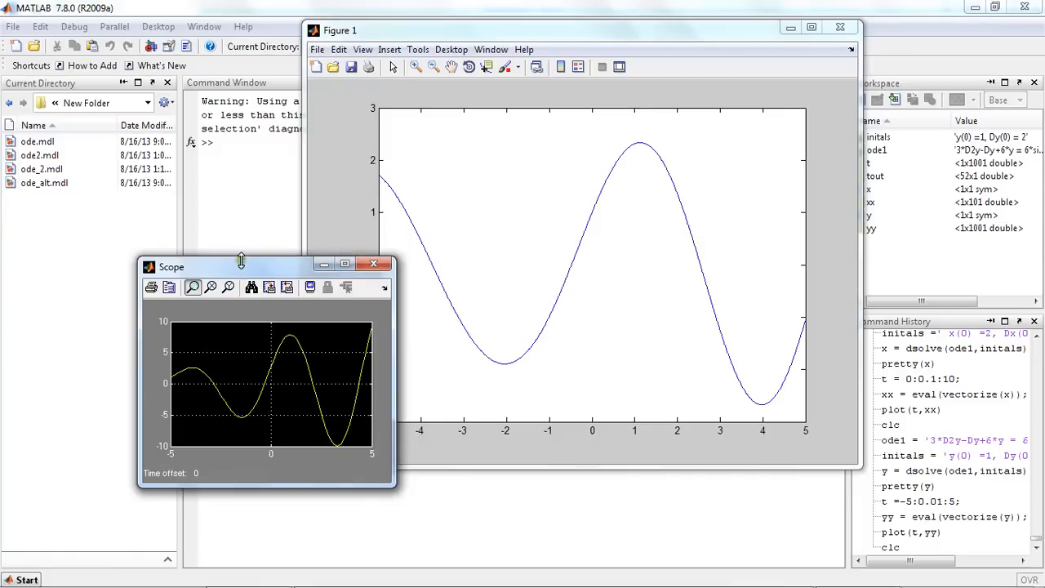
left_click_drag(141, 260, 39, 80)
left_click_drag(658, 37, 774, 82)
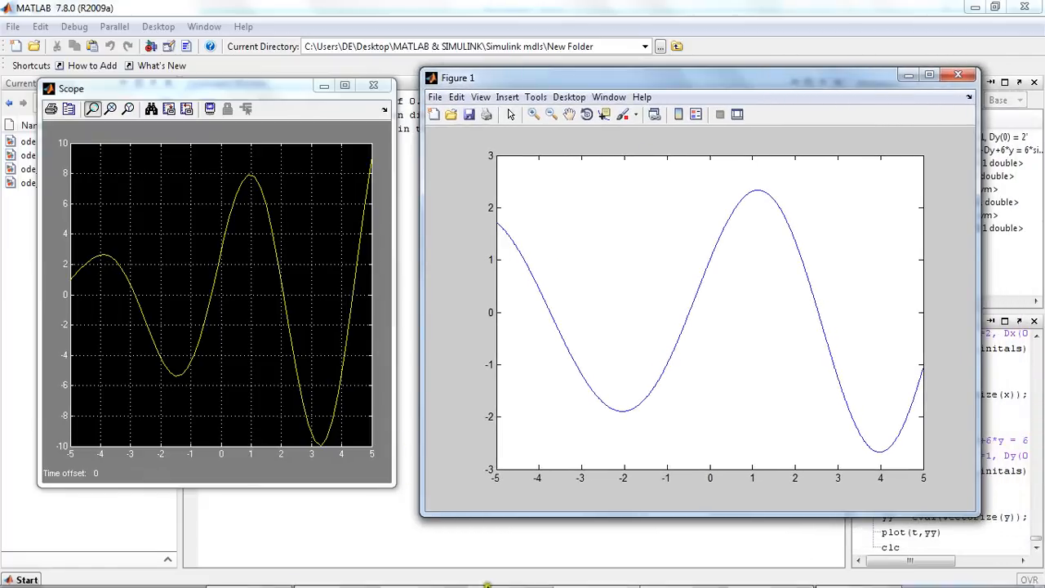
Switch to the Word document and view the closing note below the rearranged Problem no 2 equation
key("super+Tab")
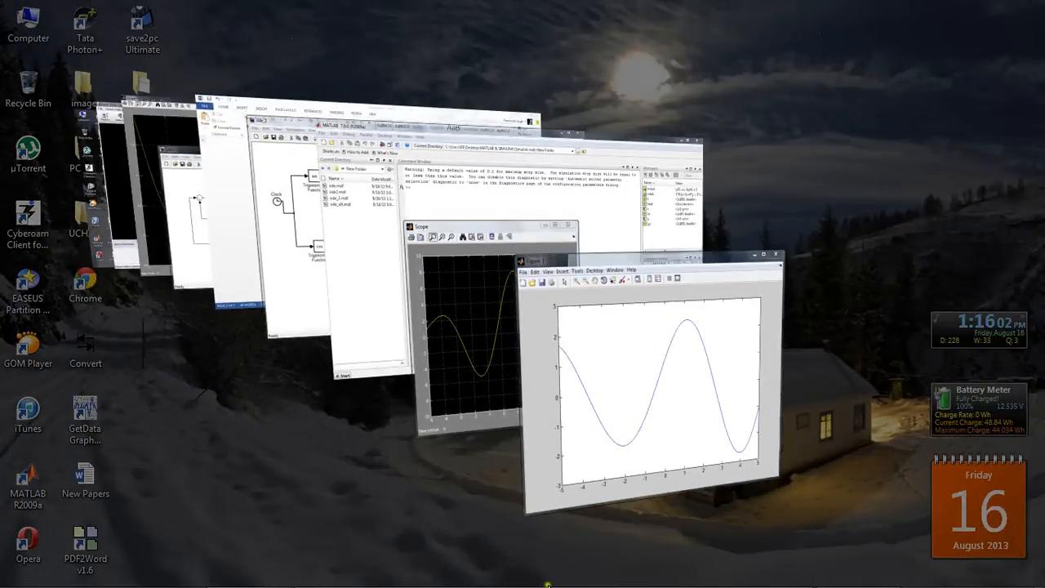
key("super+Tab")
key("super+Tab")
key("super+Tab")
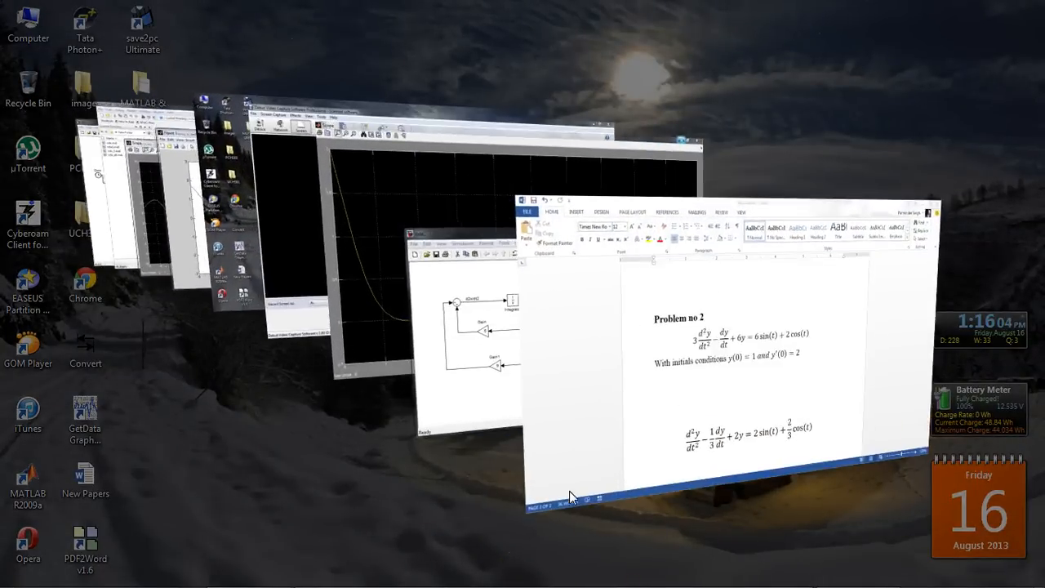
scroll(657, 437, "down", 7)
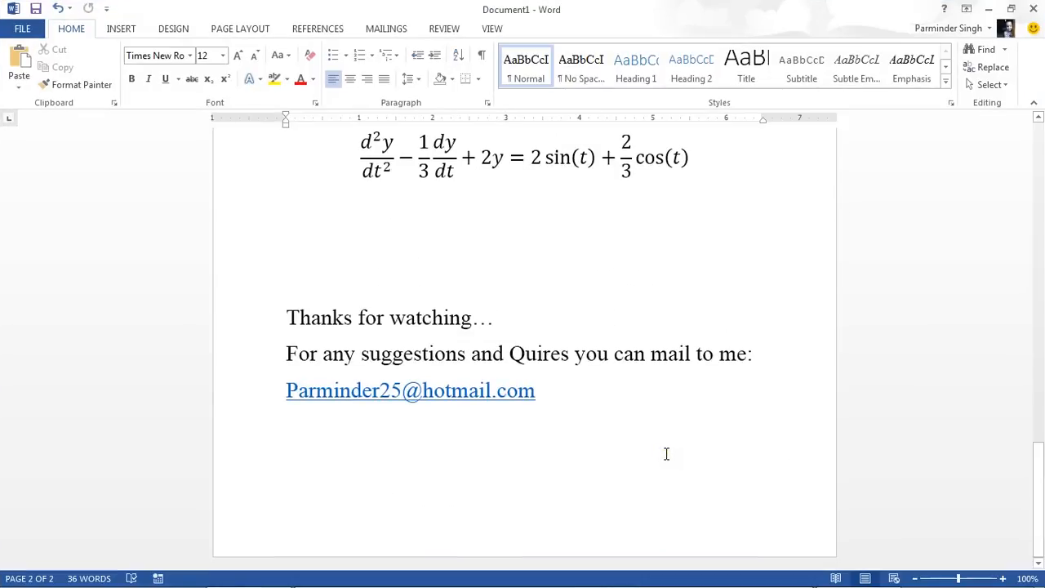